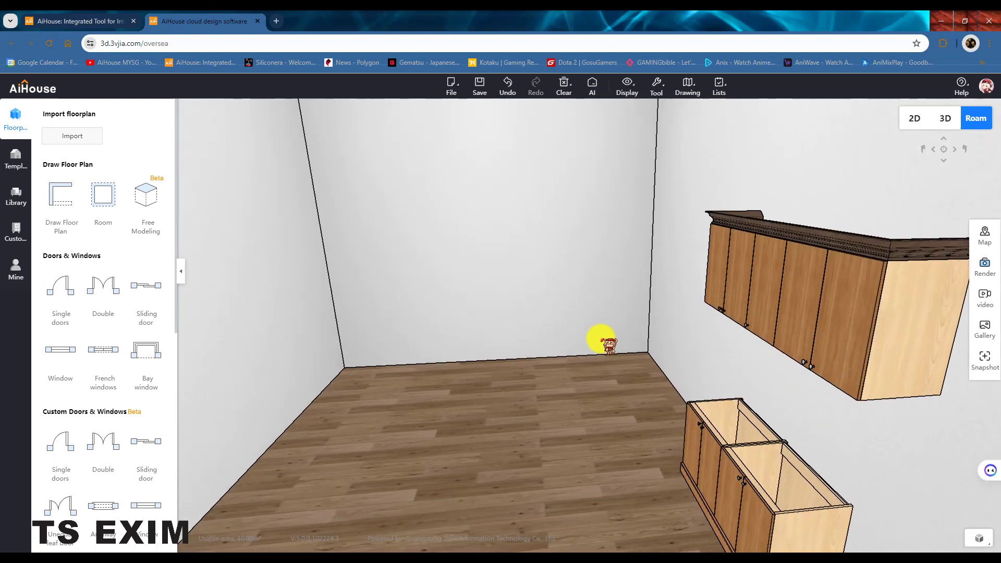
# Switch to the 2D plan and draw a 150 mm thick L-shaped partition from the upper wall, about 3300 mm down with a 1500 mm leg
pyautogui.scroll(-3, 626, 298)
pyautogui.moveTo(632, 287); pyautogui.dragTo(593, 304)
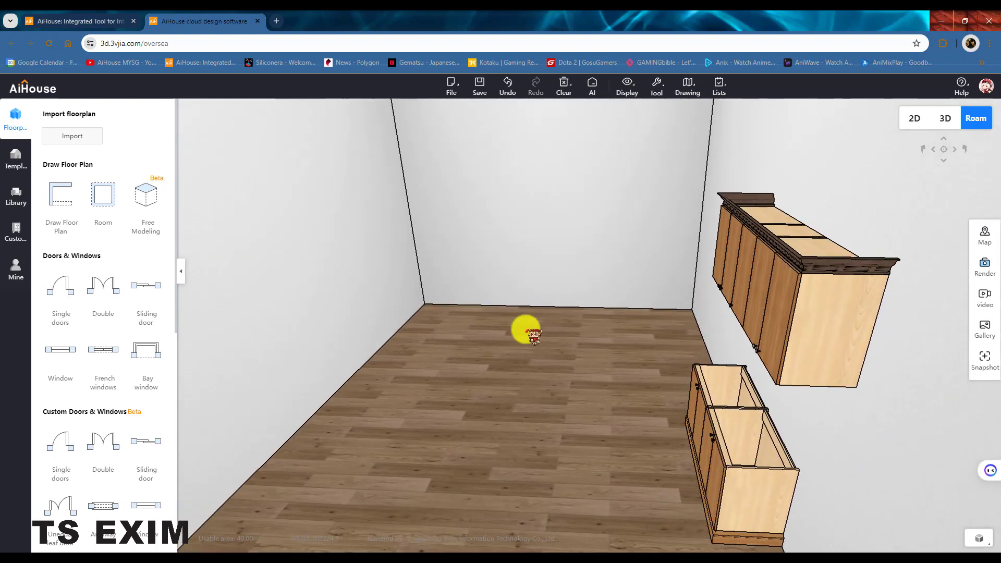
pyautogui.click(916, 119)
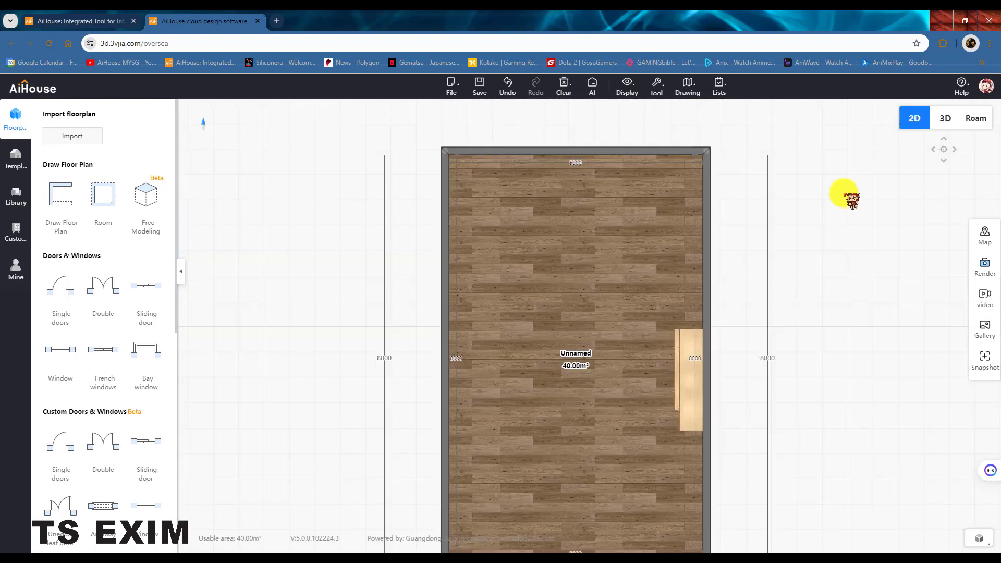
pyautogui.click(60, 195)
pyautogui.moveTo(510, 188); pyautogui.dragTo(494, 236, button='middle')
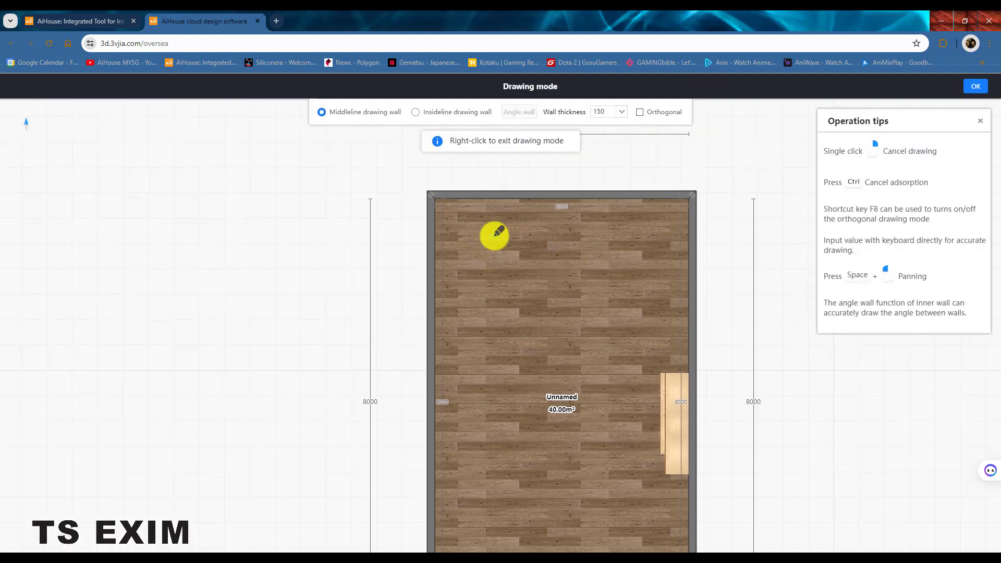
pyautogui.click(502, 198)
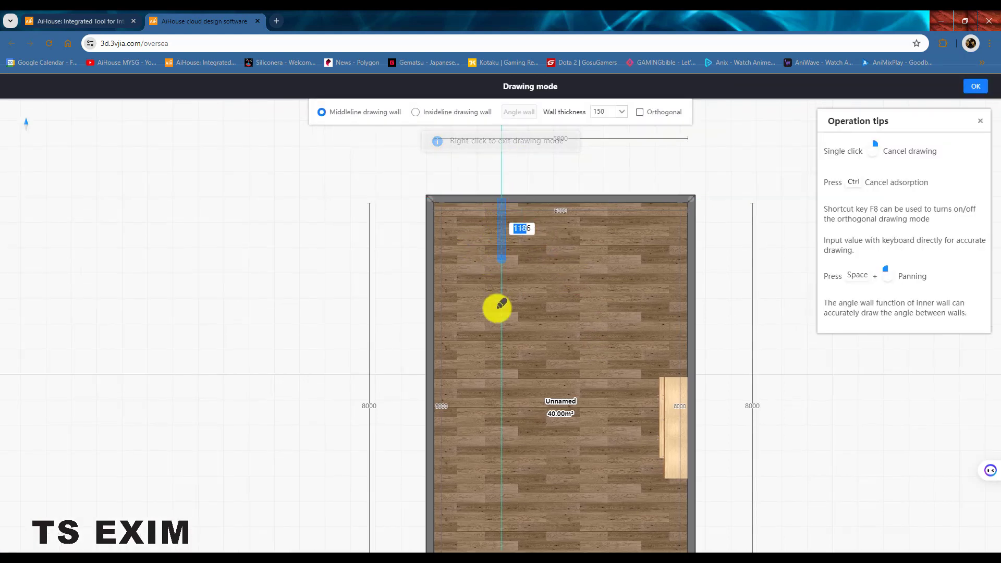
pyautogui.click(501, 372)
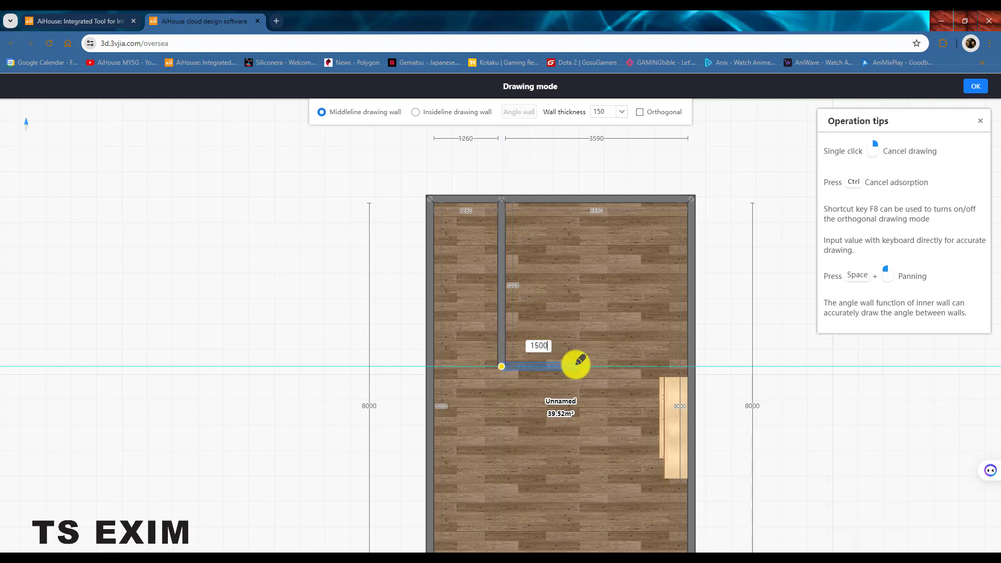
pyautogui.click(578, 365)
pyautogui.rightClick(522, 297)
# Set the vertical partition's distance from the room's left wall to 2000 mm
pyautogui.click(503, 266)
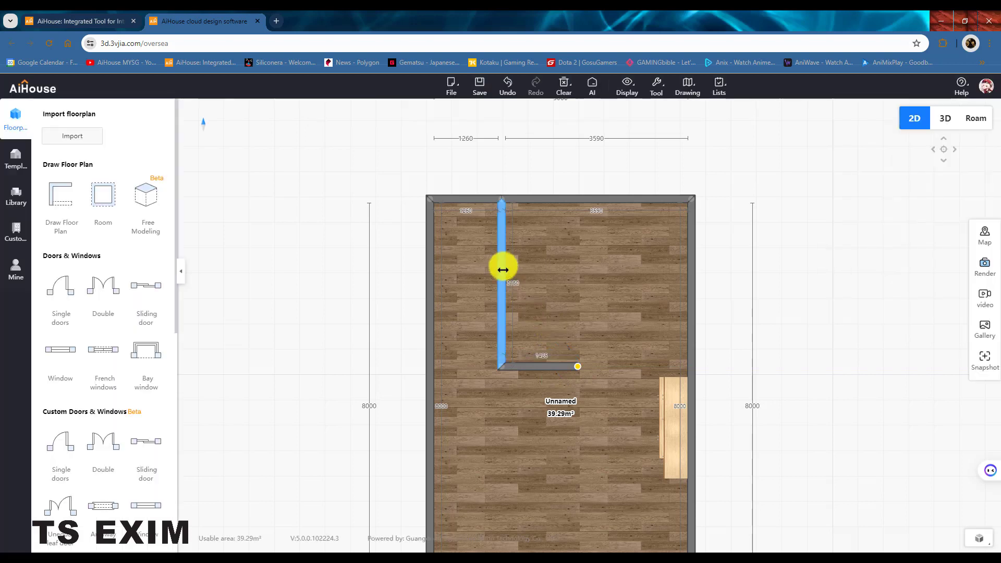
pyautogui.click(475, 210)
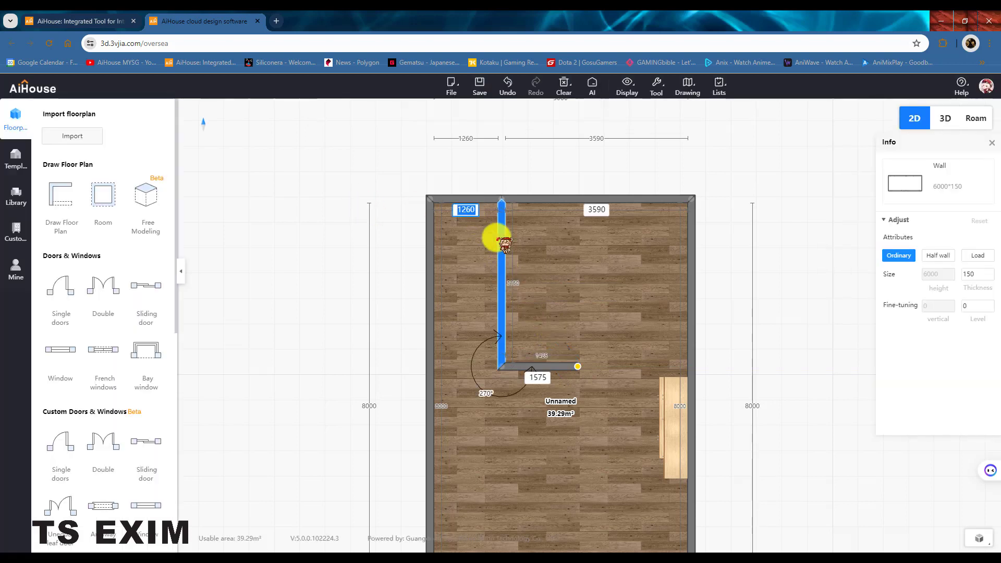
pyautogui.write('2000')
pyautogui.press('Return')
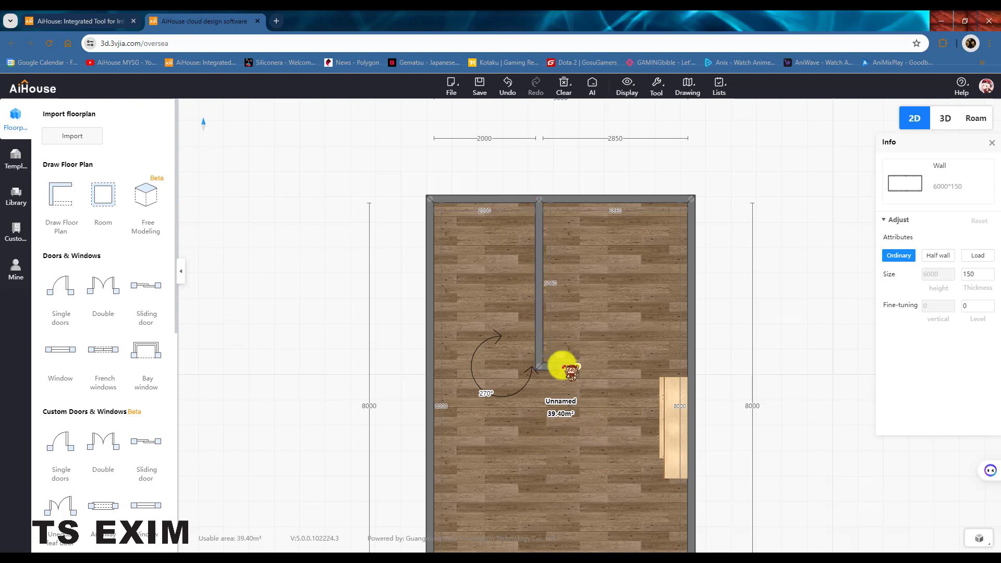
# Set the length of the partition's short horizontal leg to 1500 mm
pyautogui.click(566, 363)
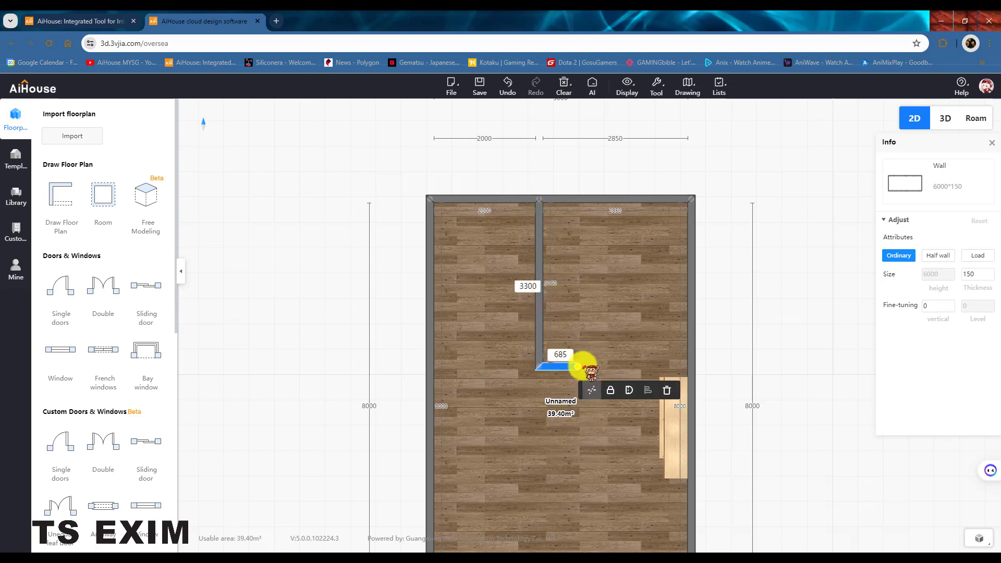
pyautogui.moveTo(569, 353); pyautogui.dragTo(387, 353)
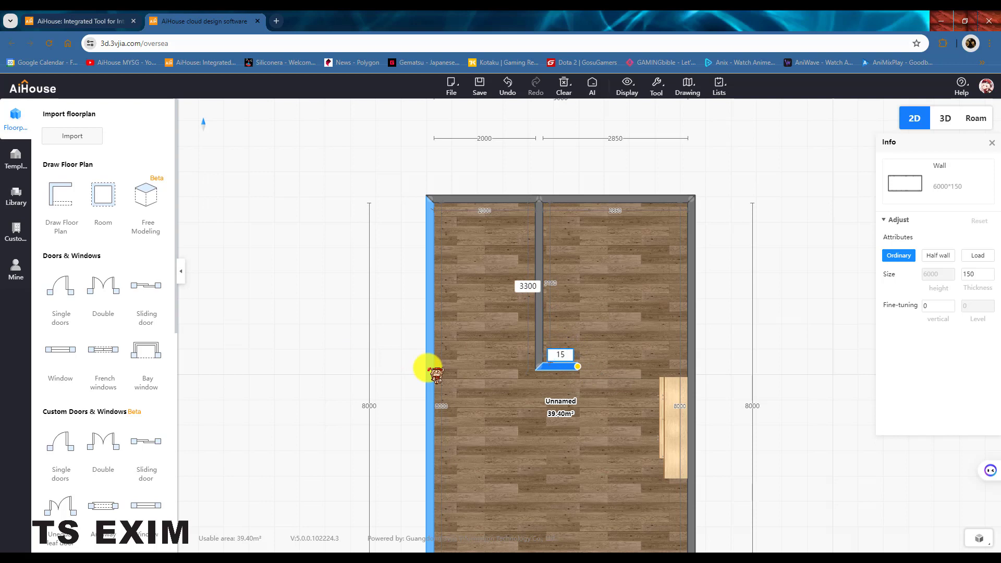
pyautogui.click(538, 287)
pyautogui.click(564, 364)
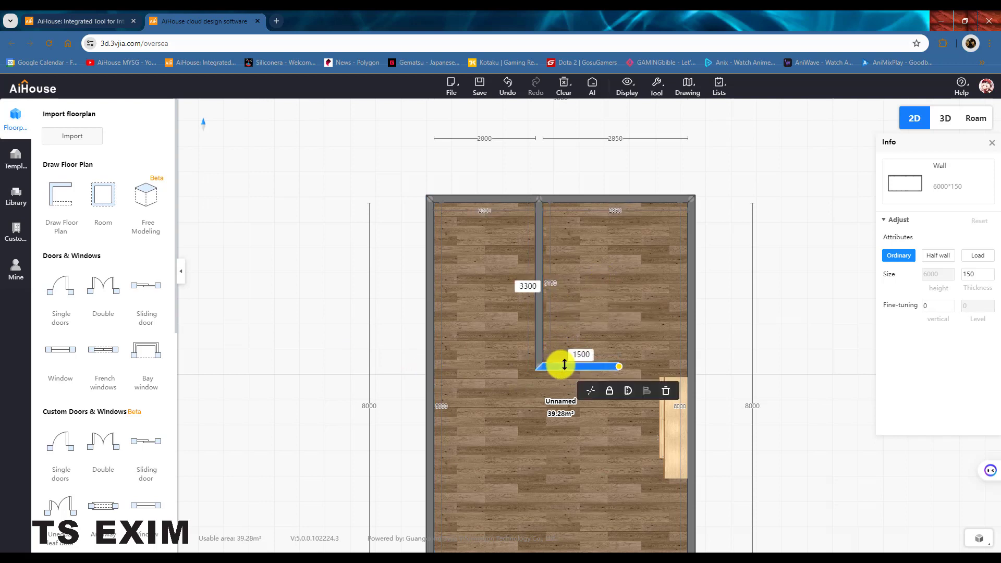
pyautogui.click(537, 330)
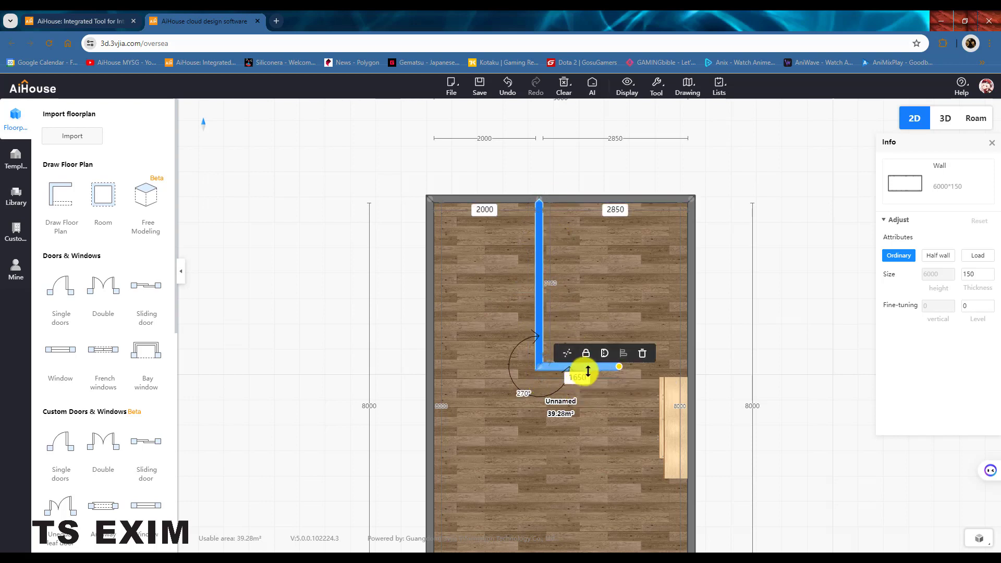
pyautogui.moveTo(446, 365); pyautogui.dragTo(512, 390)
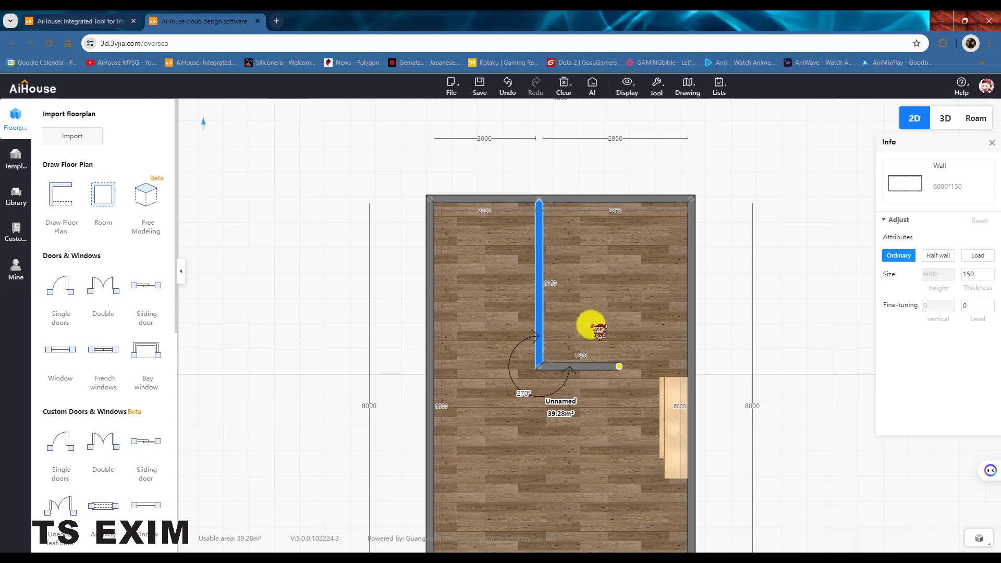
pyautogui.click(593, 326)
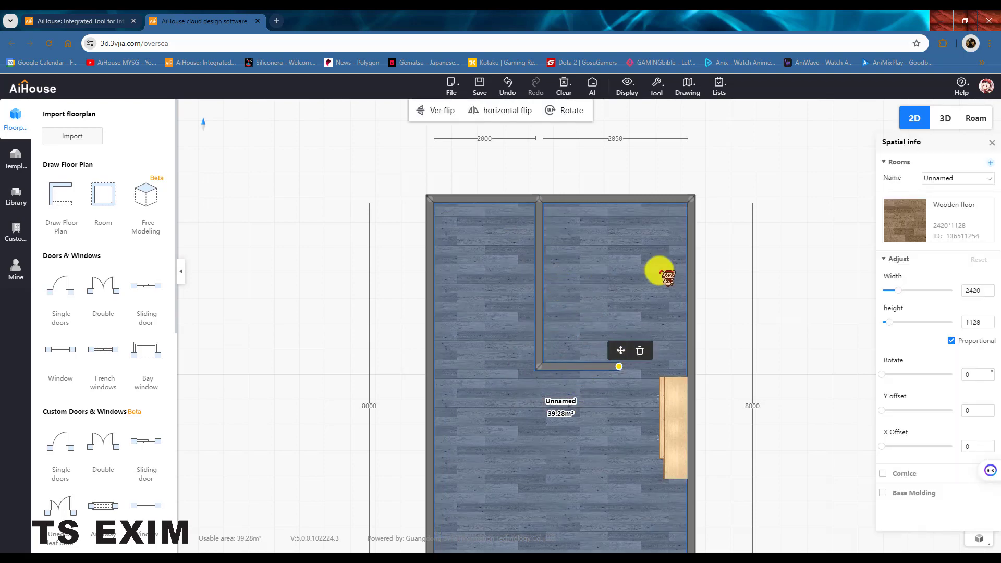
# Try to place a structural column against the upper wall, just left of the vertical partition
pyautogui.scroll(-7, 117, 330)
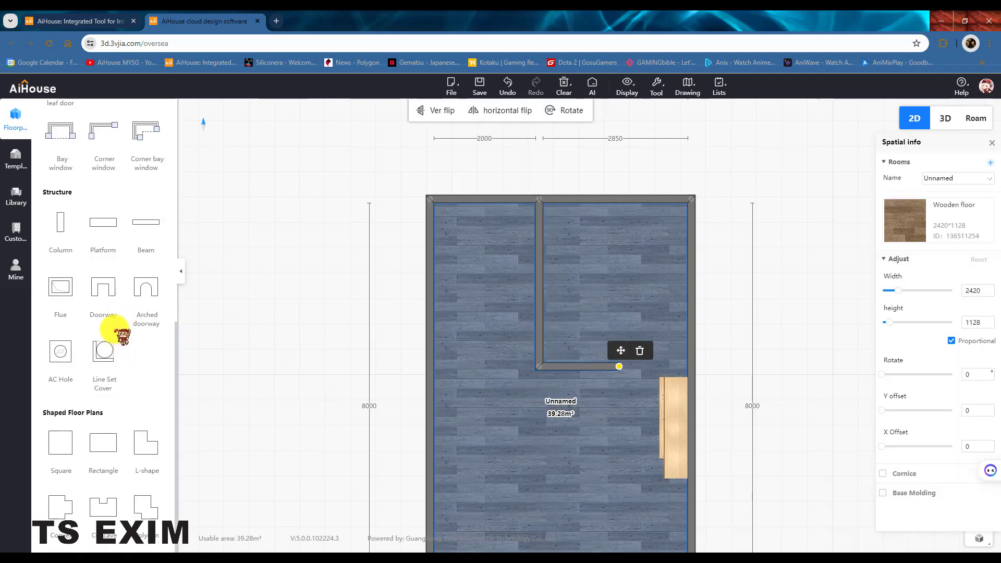
pyautogui.scroll(2, 89, 354)
pyautogui.scroll(1, 94, 306)
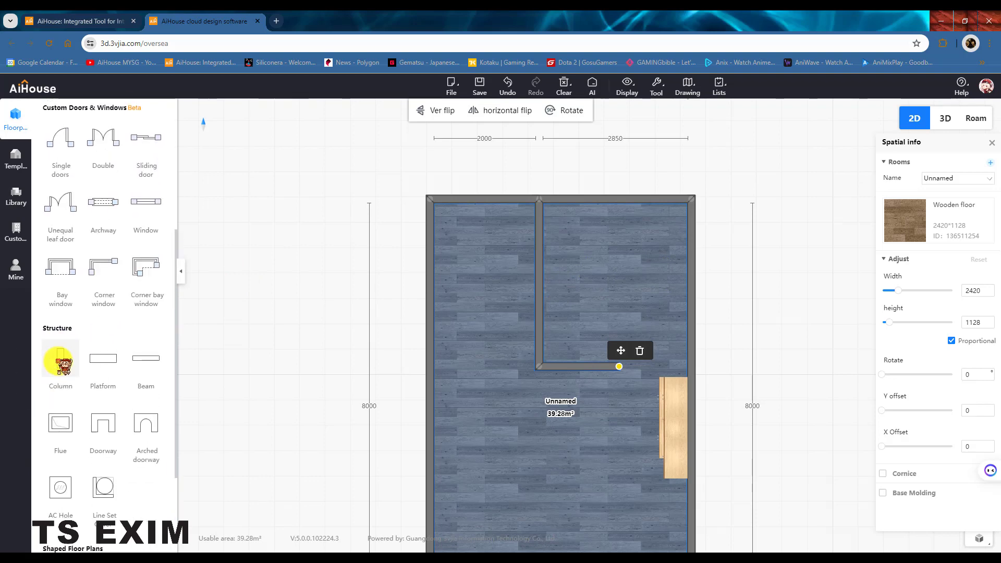
pyautogui.click(60, 360)
pyautogui.click(499, 214)
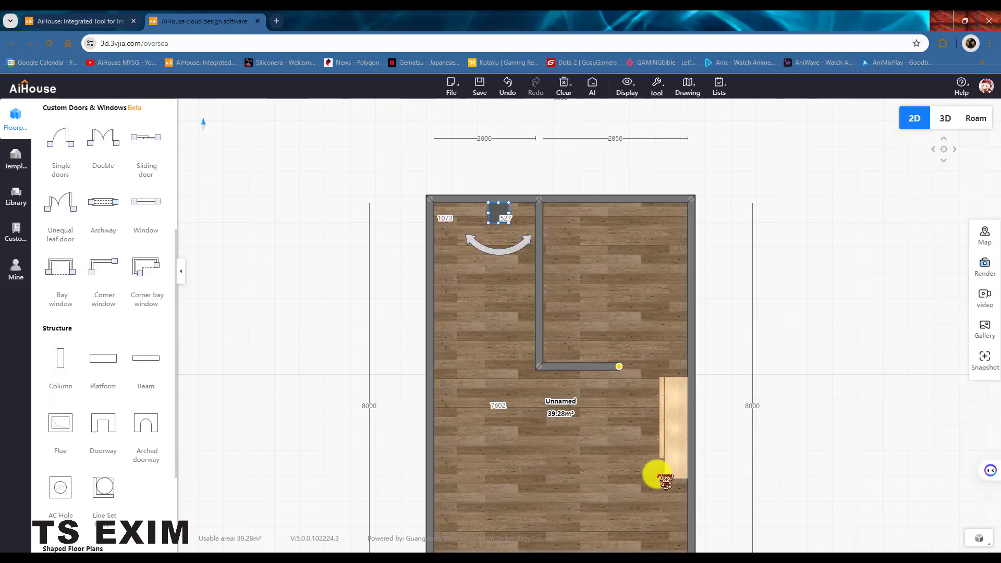
# Check the two partition walls in plan and inspect them beside the kitchen cabinets in Roam view
pyautogui.click(539, 302)
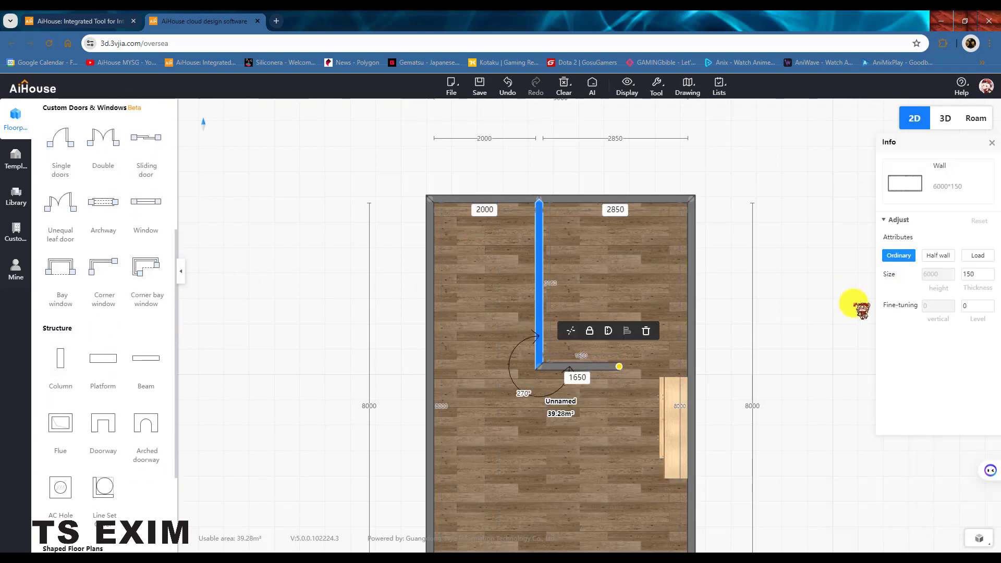
pyautogui.click(593, 366)
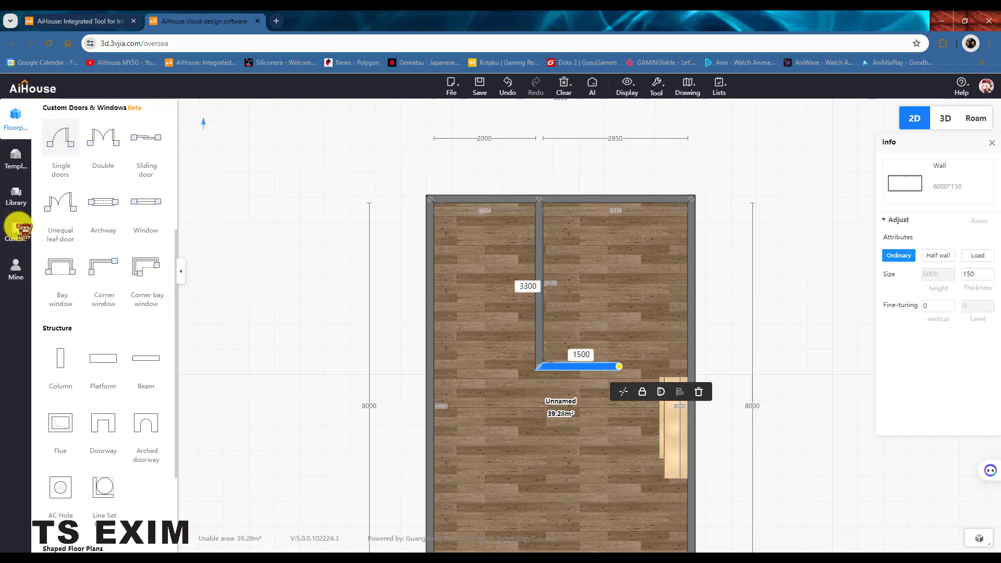
pyautogui.click(974, 120)
pyautogui.moveTo(695, 347); pyautogui.dragTo(644, 353)
pyautogui.moveTo(669, 296); pyautogui.dragTo(683, 331)
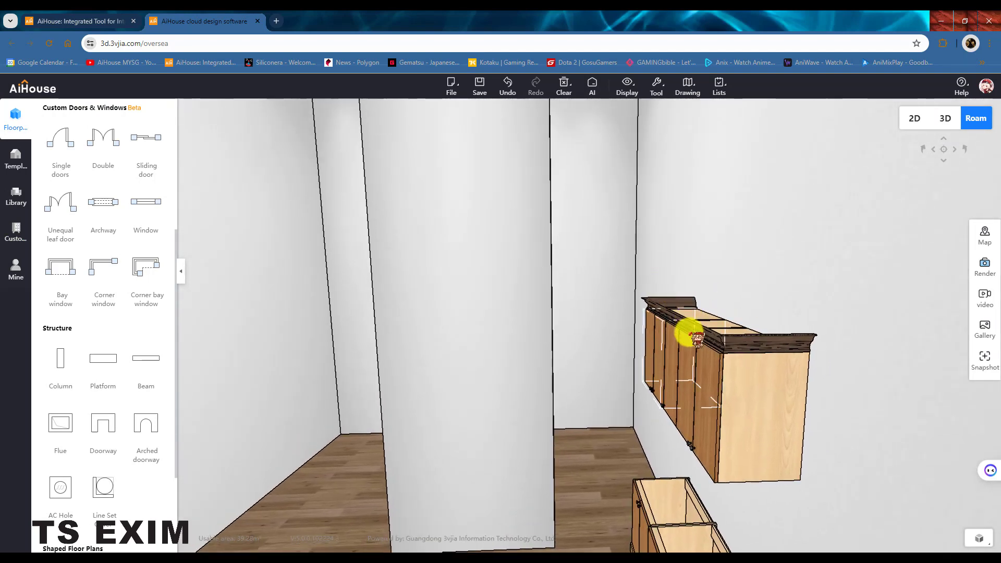
# Open the custom Ceiling design mode and look toward the wall with the kitchen cabinets
pyautogui.click(21, 236)
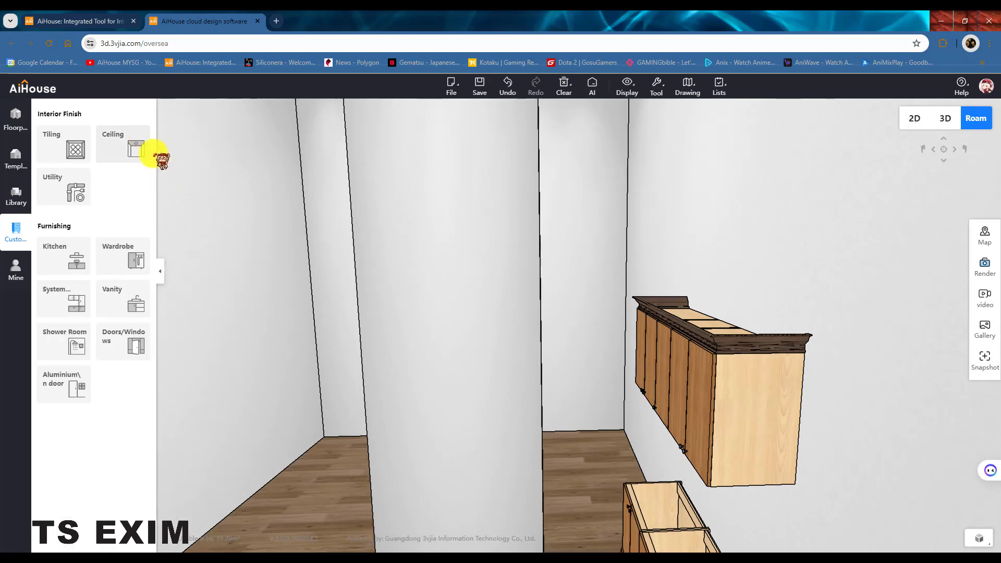
pyautogui.press('ctrl')
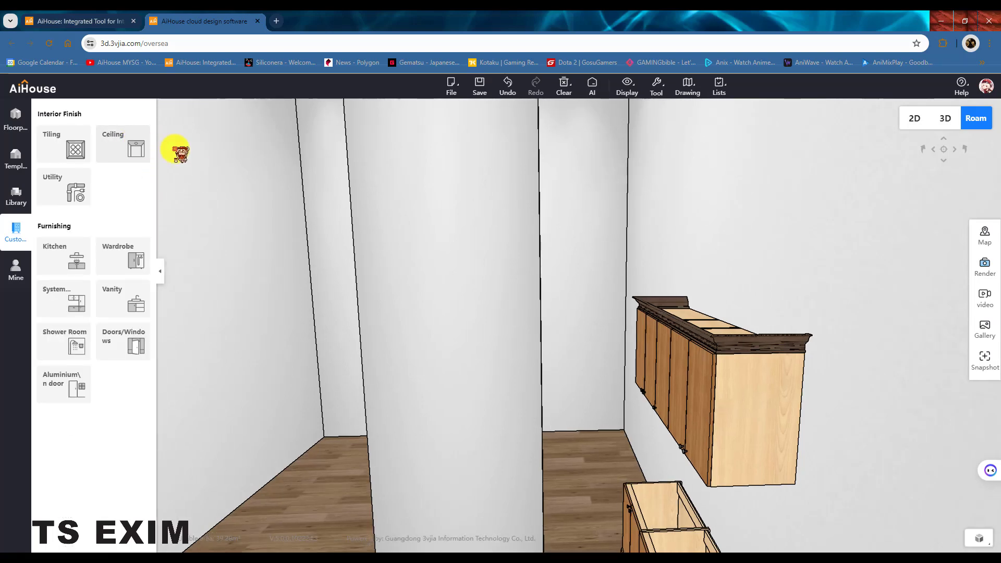
pyautogui.click(175, 151)
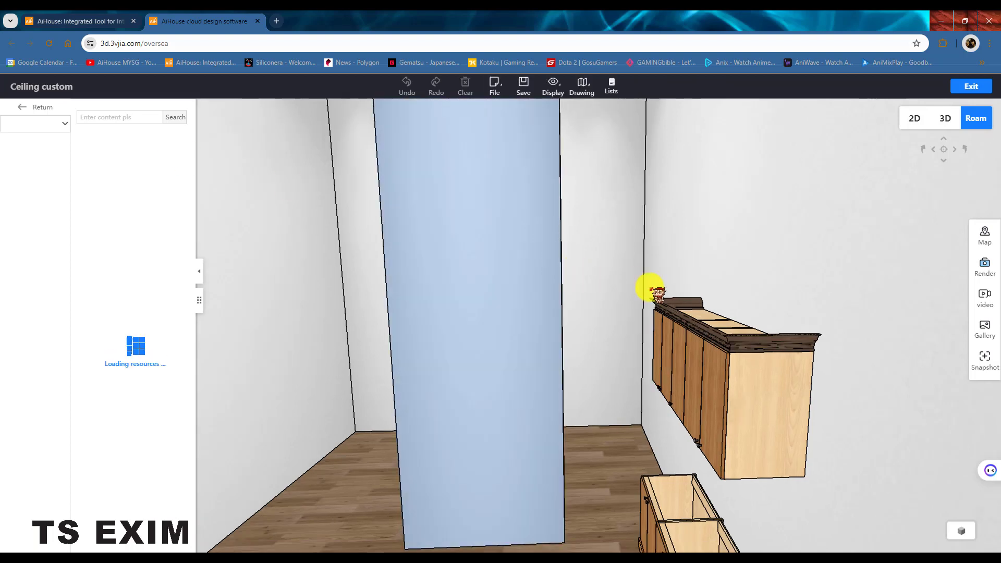
pyautogui.moveTo(651, 288); pyautogui.dragTo(610, 436)
# Open the wall cabinets in Kitchen Cabinet Design and select the end double-door cabinet to inspect it
pyautogui.click(611, 435)
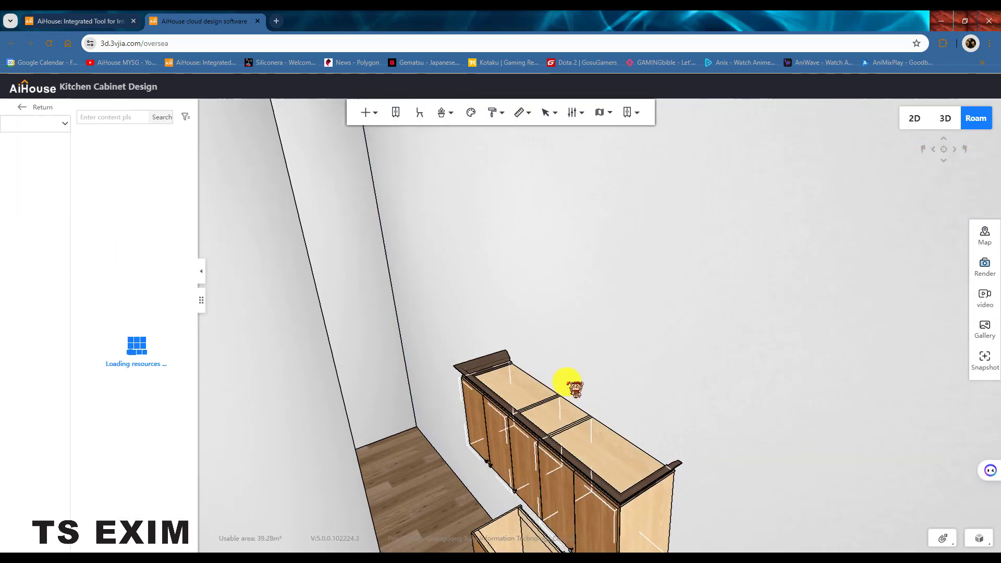
pyautogui.click(574, 434)
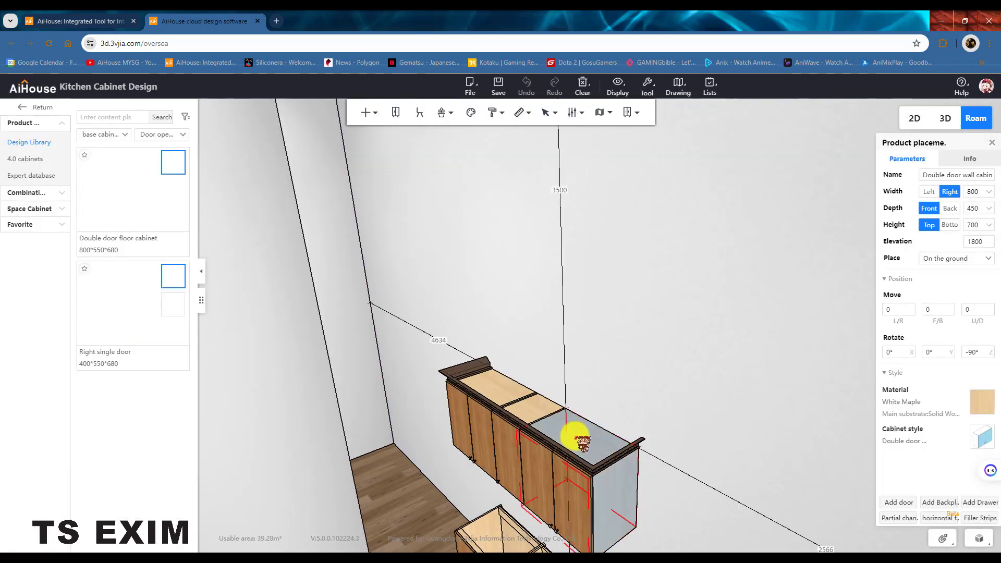
pyautogui.moveTo(575, 434); pyautogui.dragTo(574, 326)
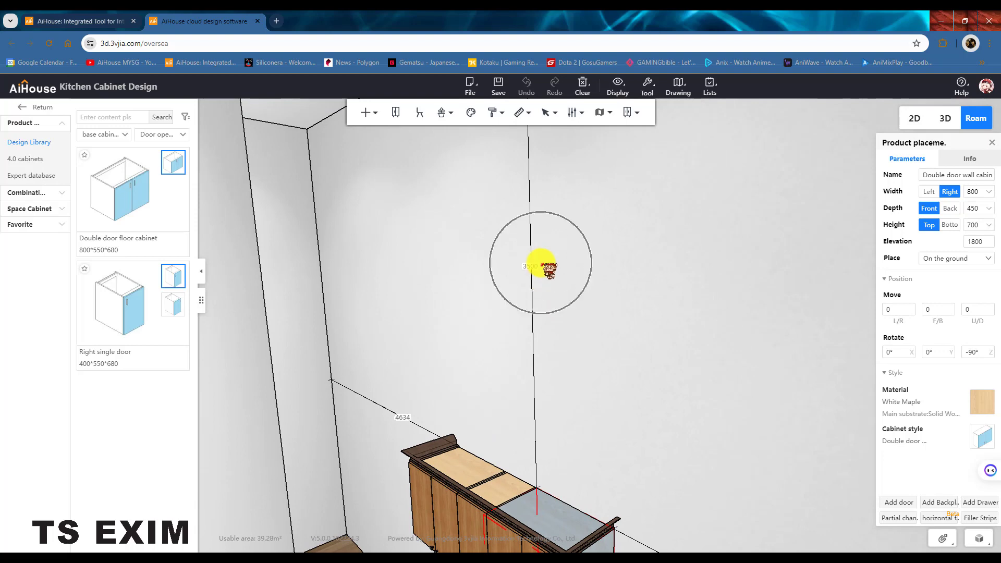
pyautogui.moveTo(541, 266); pyautogui.dragTo(588, 349)
pyautogui.scroll(3, 536, 208)
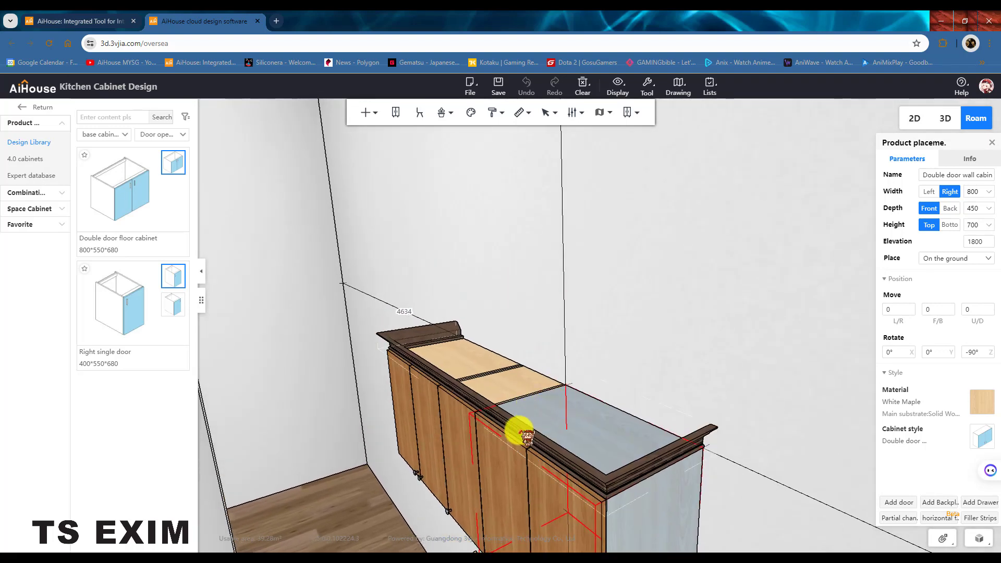
# Open the wall cabinets' cornice settings and examine the cornice and the wall area between the cabinets and the ceiling
pyautogui.click(527, 436)
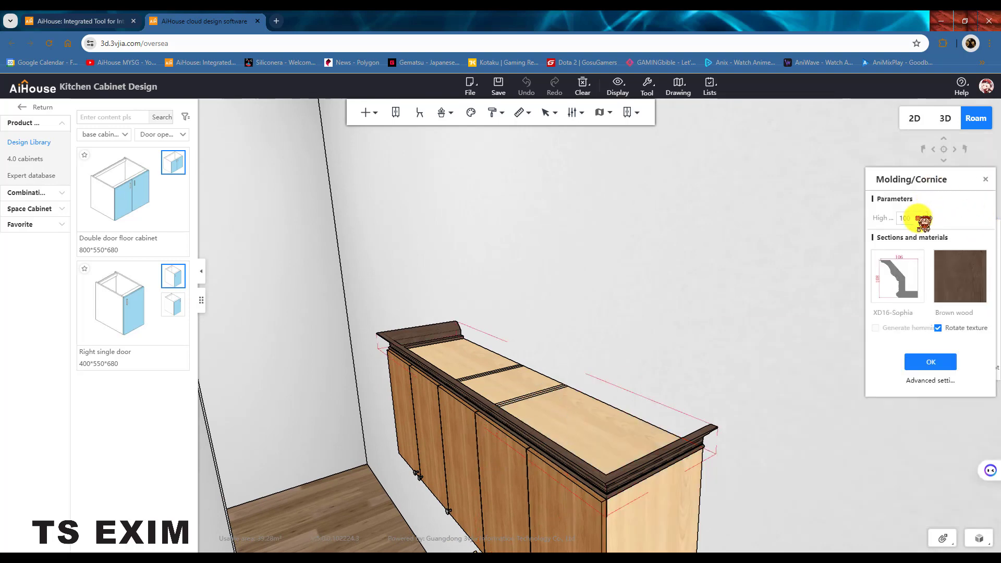
pyautogui.moveTo(599, 242)
pyautogui.mouseDown()
pyautogui.moveTo(603, 212)
pyautogui.moveTo(597, 249)
pyautogui.mouseUp()
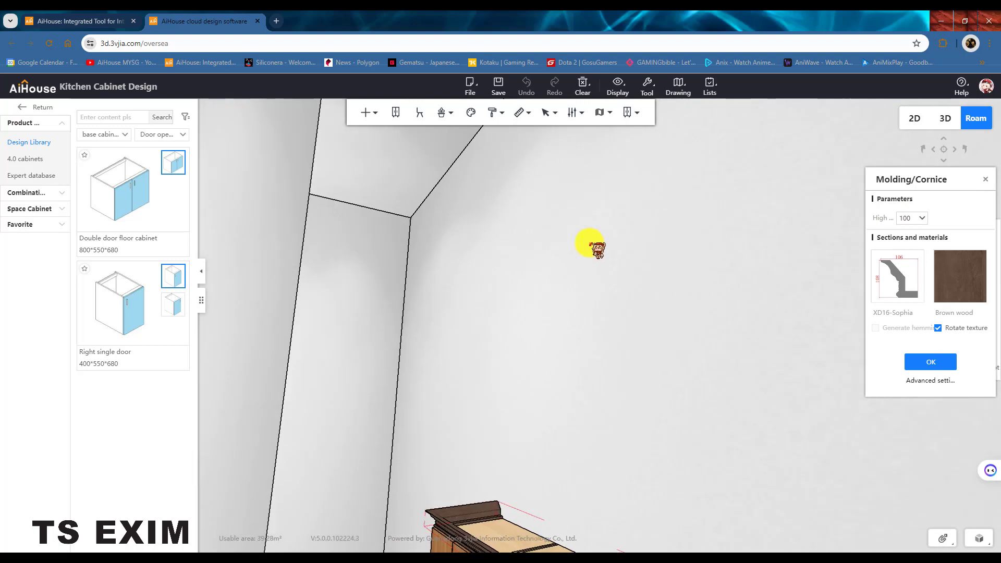
pyautogui.moveTo(525, 211); pyautogui.dragTo(525, 414)
pyautogui.click(591, 391)
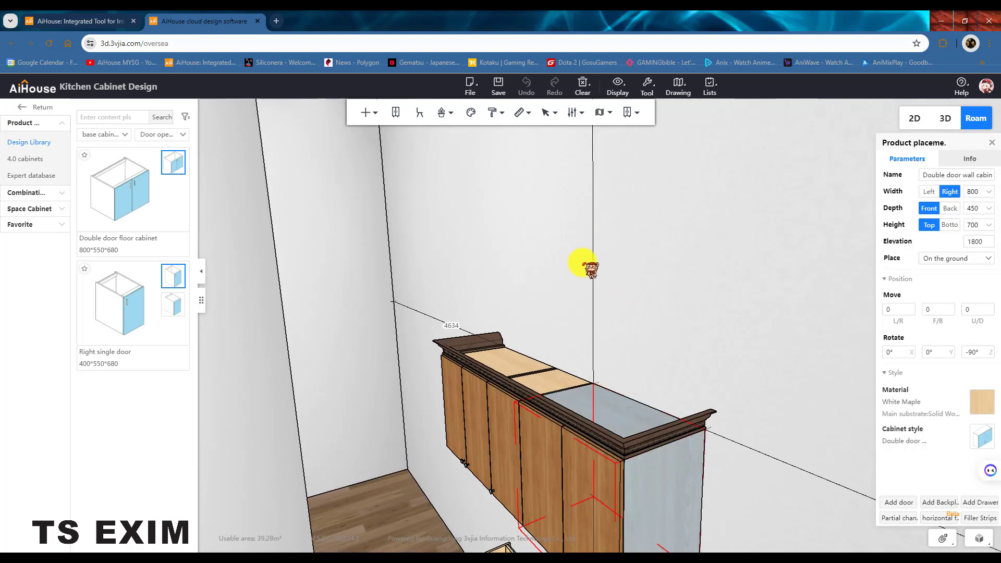
pyautogui.moveTo(590, 270); pyautogui.dragTo(620, 229)
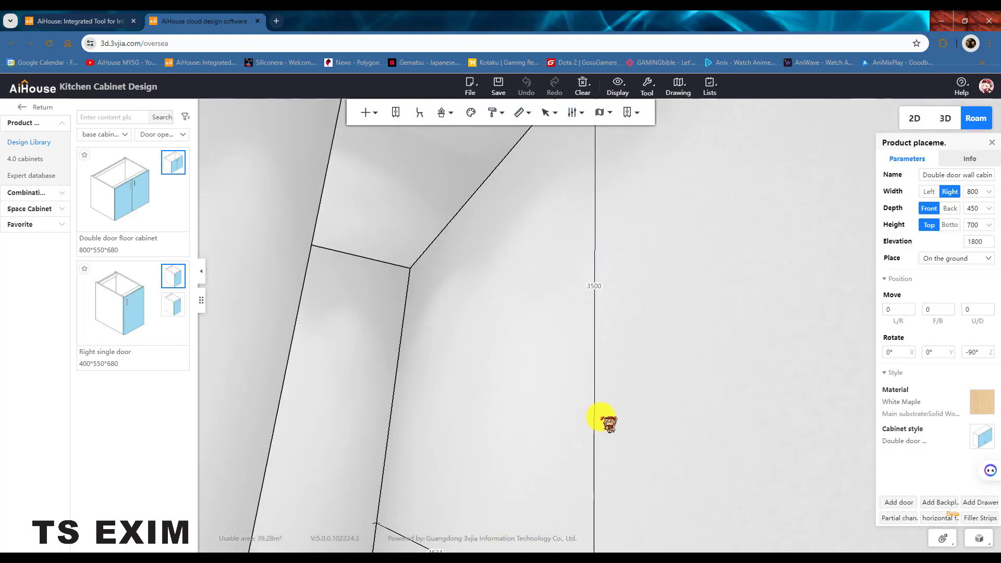
pyautogui.moveTo(608, 422); pyautogui.dragTo(15, 91)
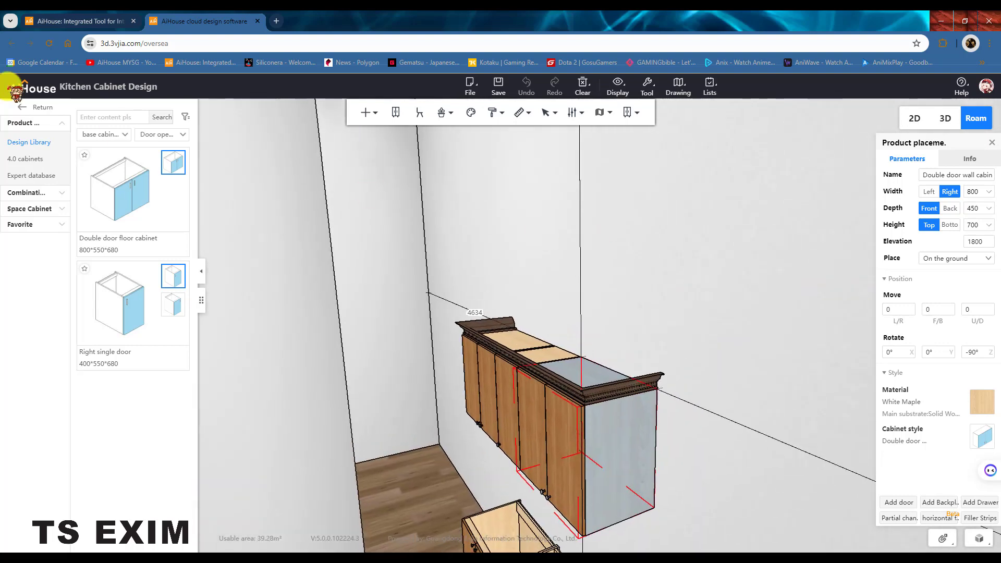
# Return to the Ceiling design mode and open the wall behind the kitchen cabinets for drawing
pyautogui.click(34, 108)
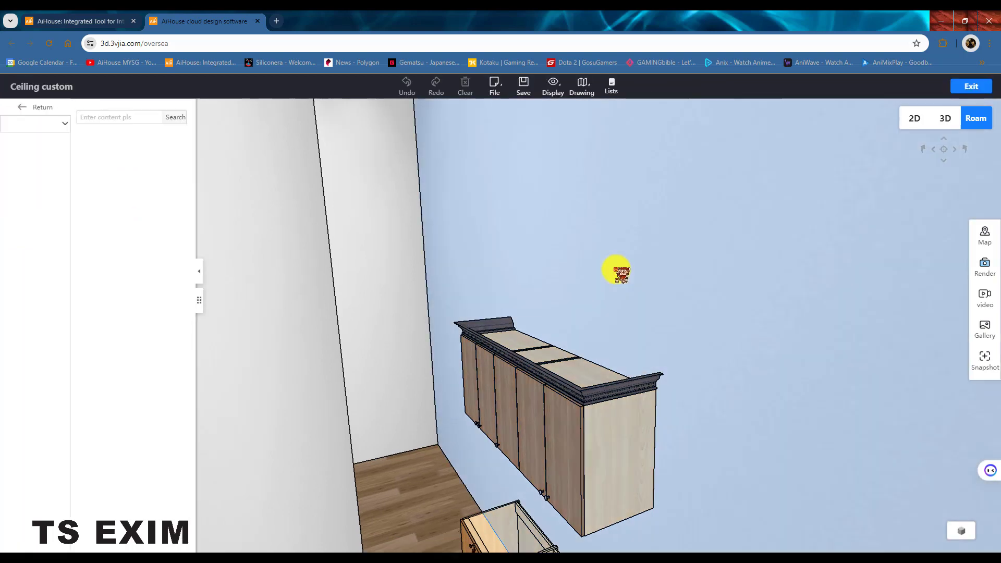
pyautogui.moveTo(628, 282)
pyautogui.mouseDown()
pyautogui.moveTo(594, 224)
pyautogui.moveTo(619, 284)
pyautogui.moveTo(636, 281)
pyautogui.mouseUp()
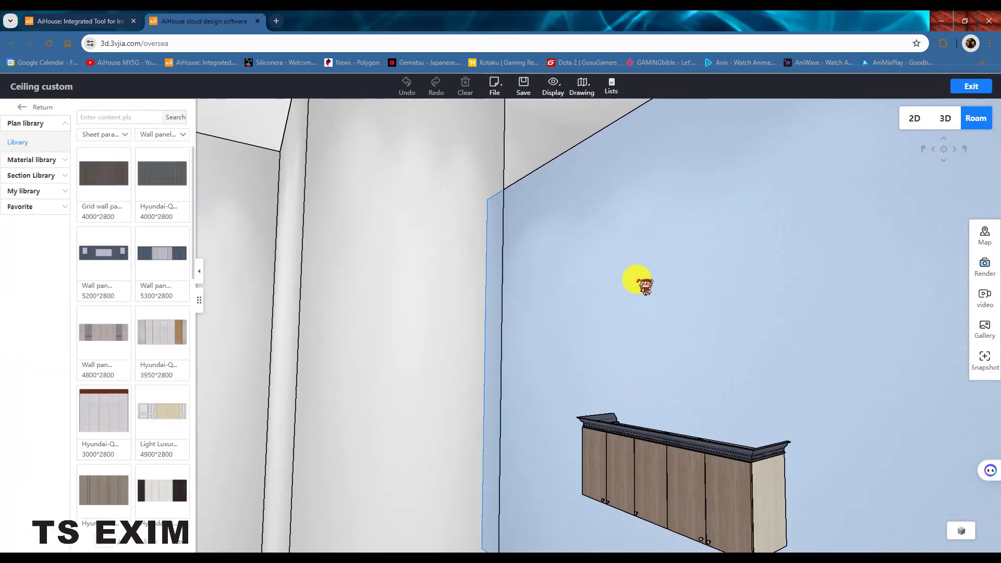
pyautogui.doubleClick(683, 301)
# Draw a rectangle over the upper part of the wall, 8000 mm wide and 3400 mm high
pyautogui.click(518, 86)
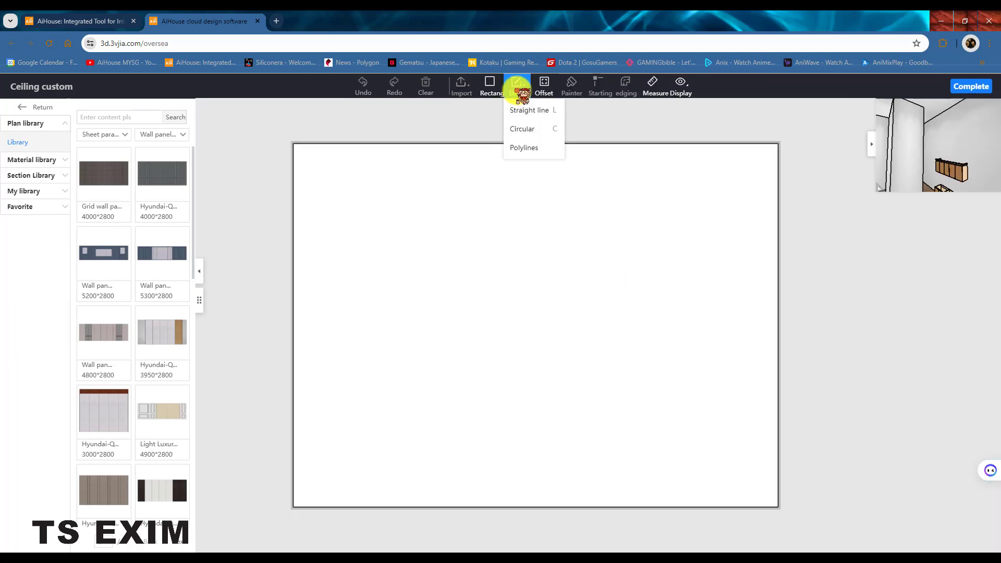
pyautogui.click(522, 110)
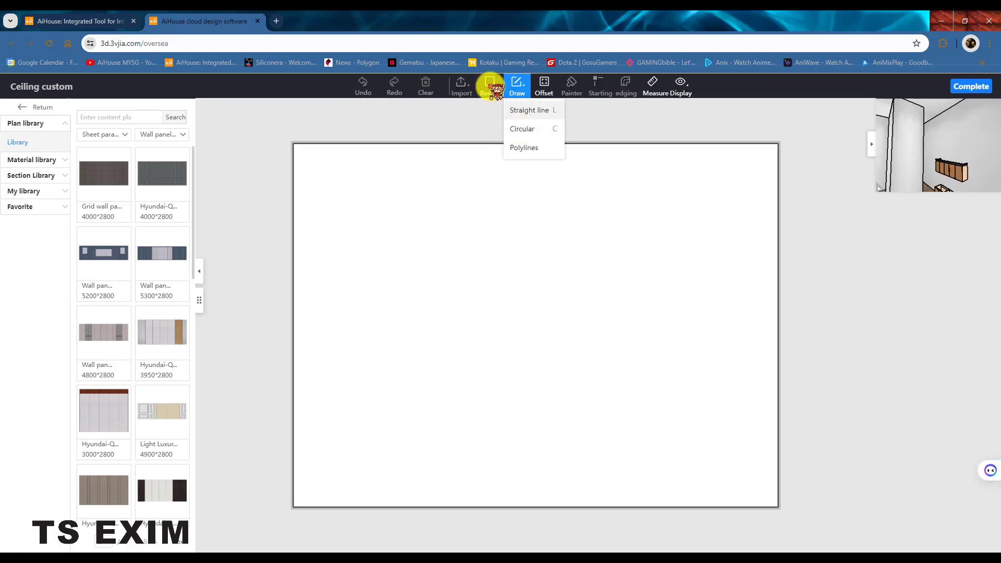
pyautogui.click(293, 142)
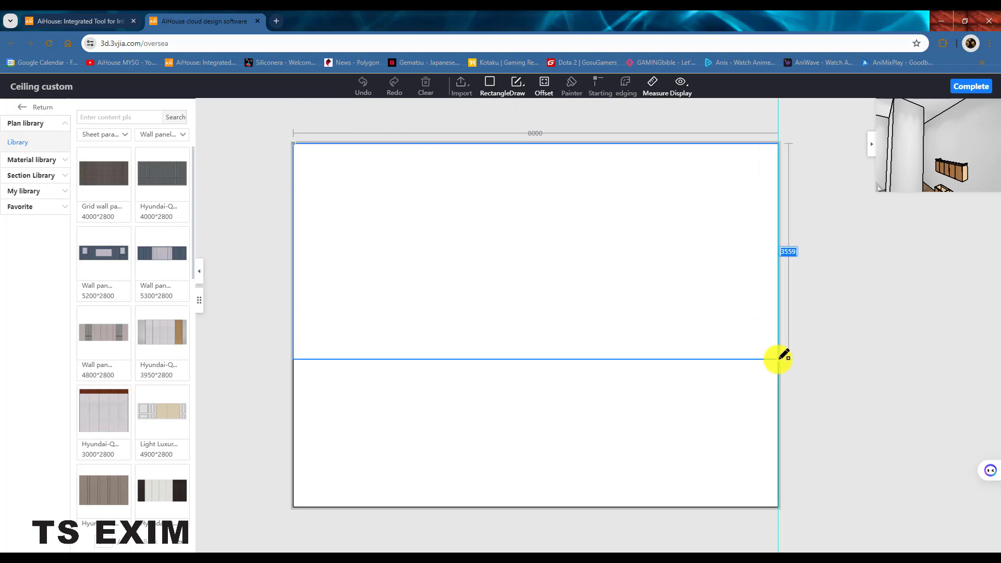
pyautogui.click(779, 359)
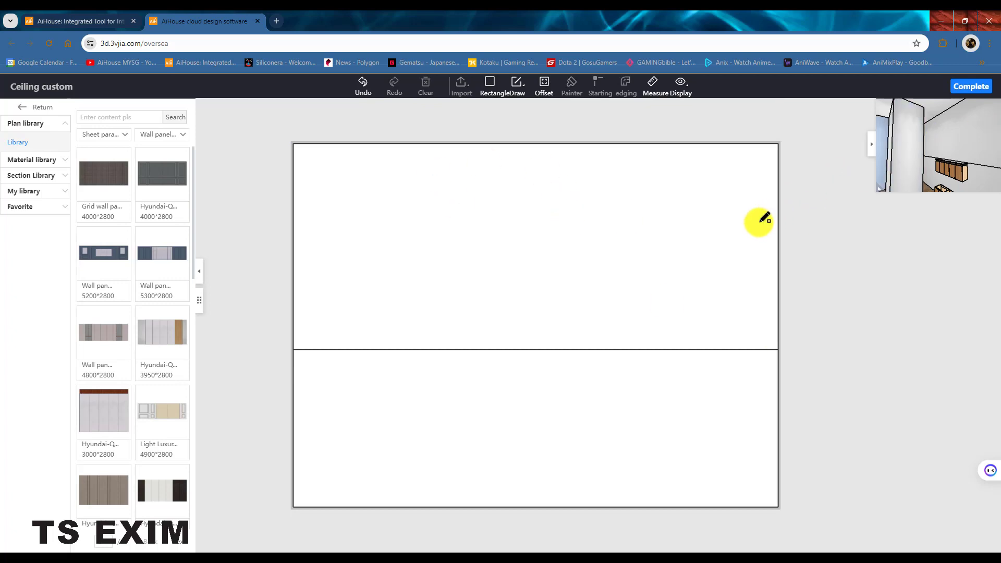
# Set the upper region's bulge to 600, complete the wall drawing and inspect the projection above the wall cabinets
pyautogui.click(642, 323)
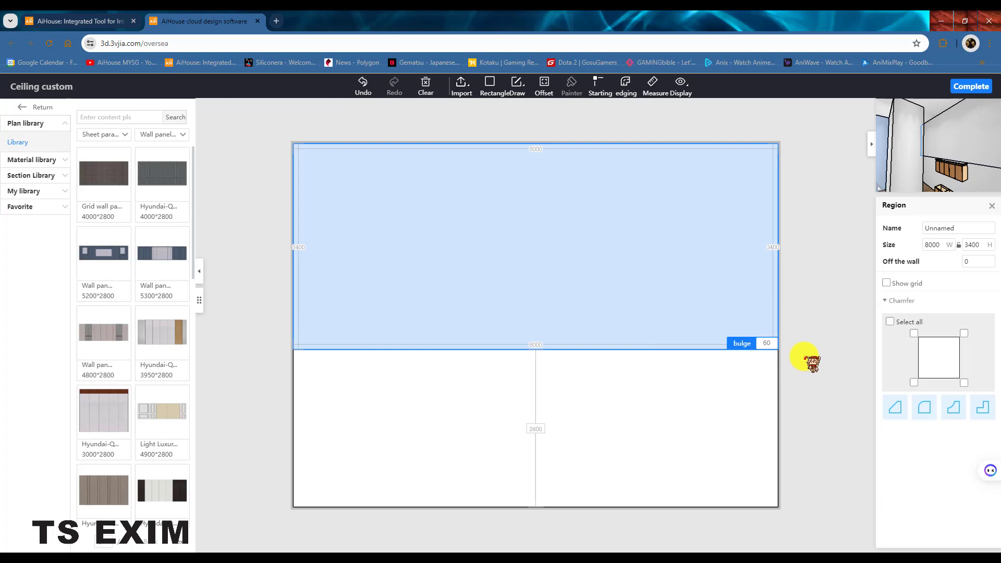
pyautogui.press('Return')
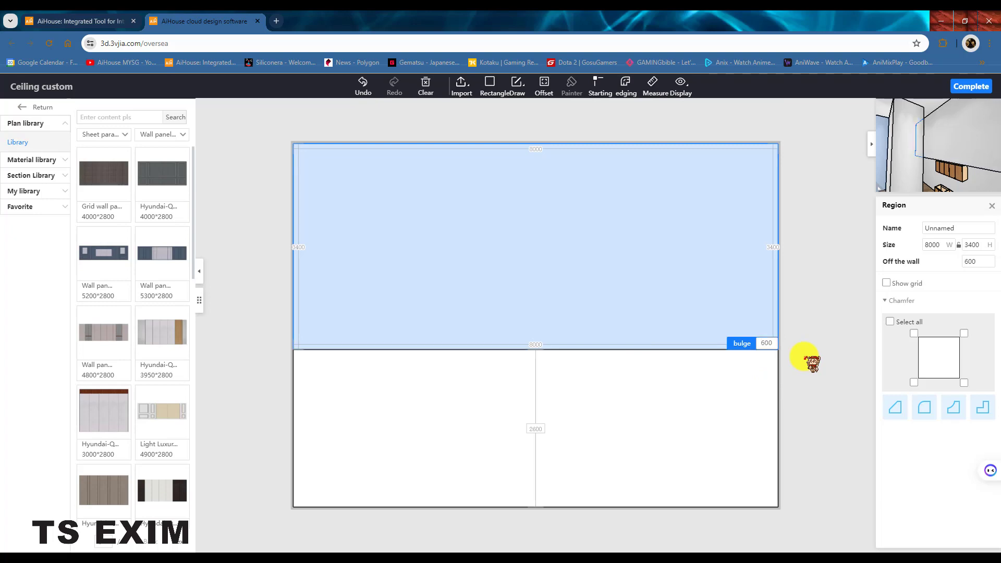
pyautogui.click(971, 87)
pyautogui.moveTo(749, 353); pyautogui.dragTo(677, 248)
pyautogui.moveTo(684, 295); pyautogui.dragTo(697, 223)
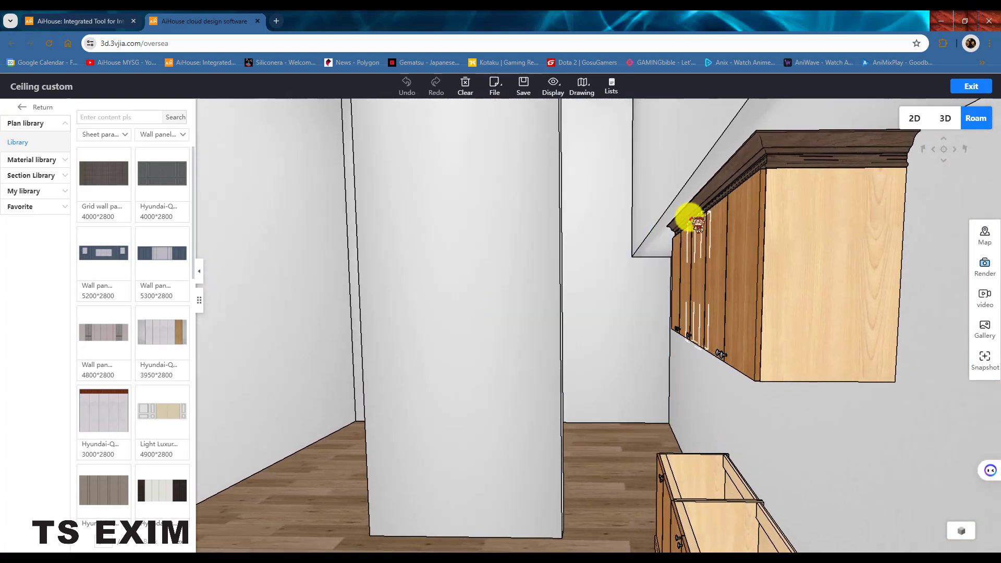
# Examine the arched opening beside the cabinets in the reference kitchen photo
pyautogui.click(295, 562)
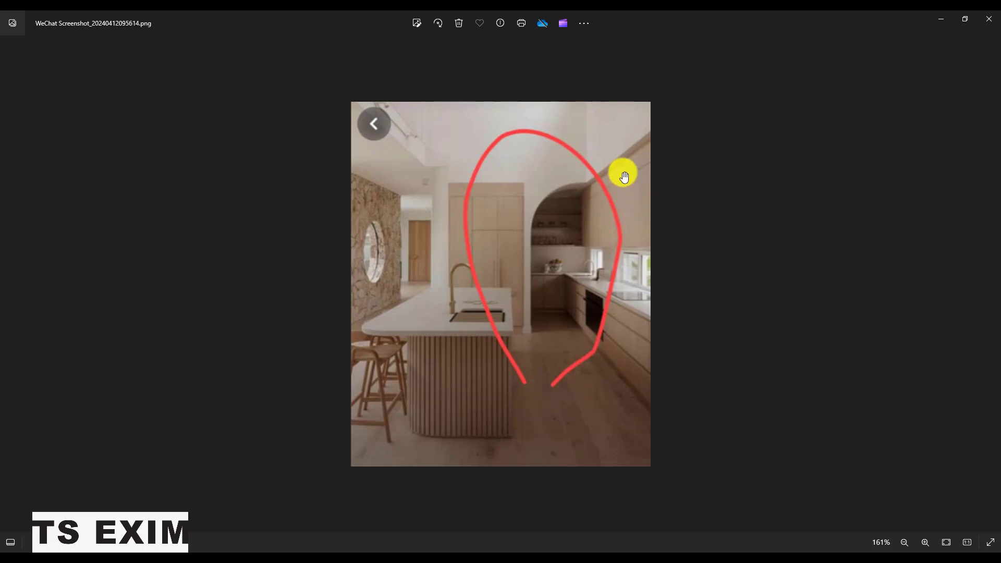
pyautogui.scroll(5, 623, 173)
pyautogui.scroll(-4, 668, 172)
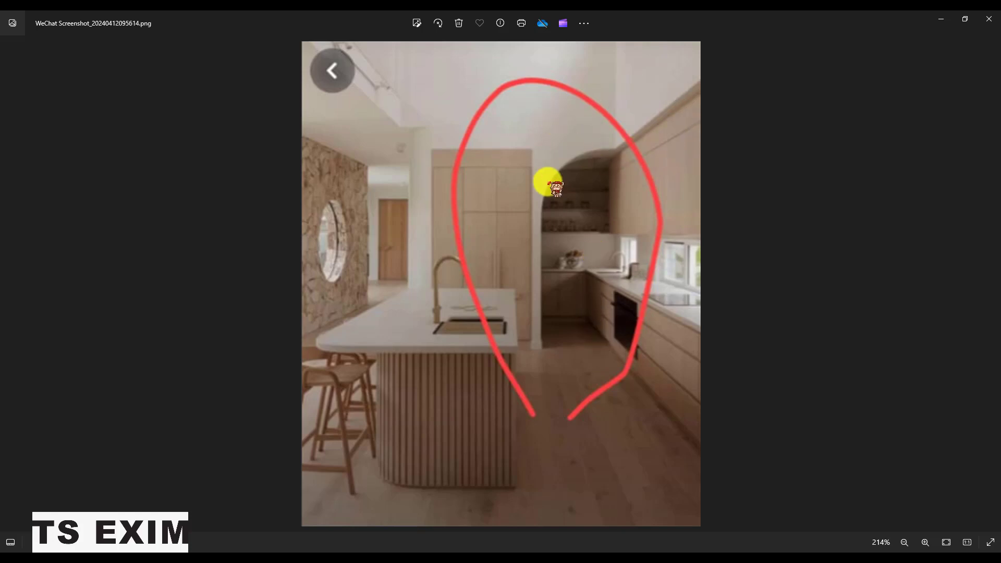
pyautogui.click(933, 17)
# Leave the Ceiling design mode and open Free Modeling from the floor plan tools
pyautogui.moveTo(640, 400); pyautogui.dragTo(160, 137)
pyautogui.click(42, 109)
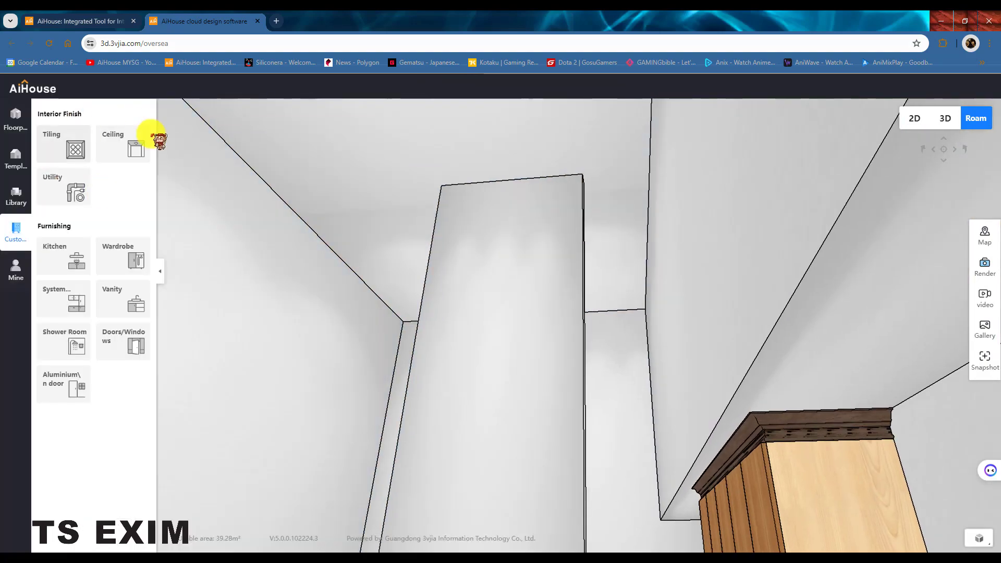
pyautogui.click(15, 119)
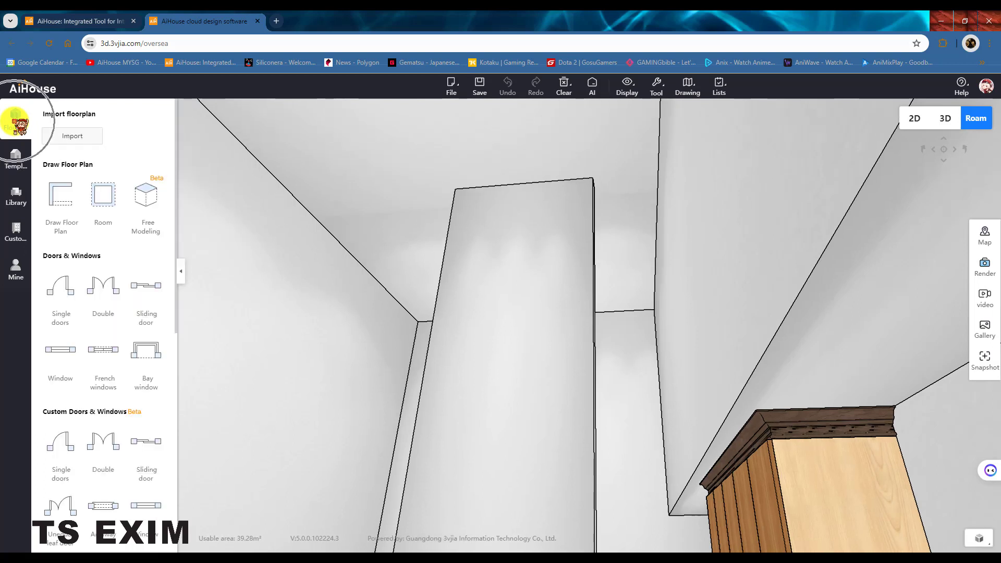
pyautogui.click(162, 201)
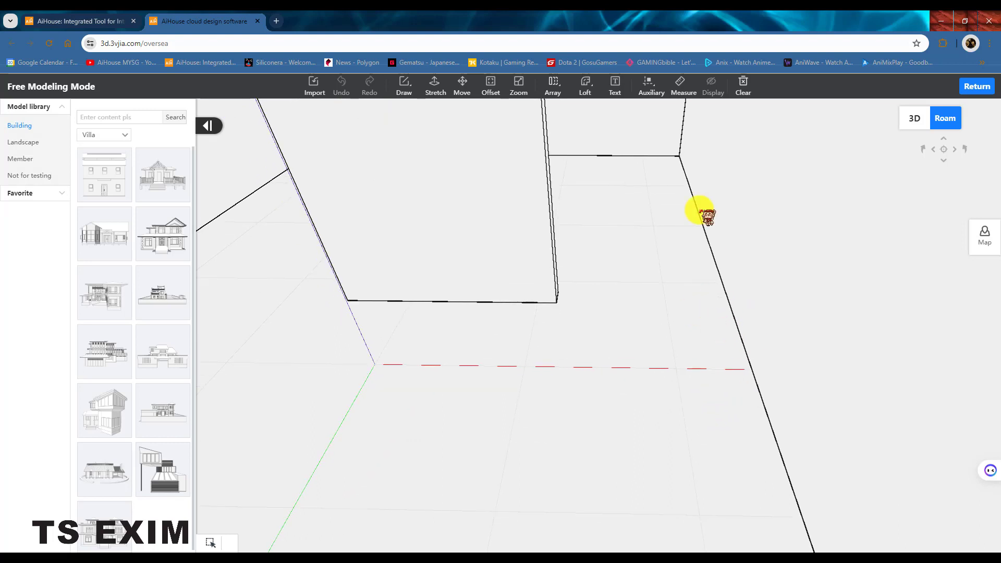
# Add an auxiliary guide line on the floor, offset inward from the cabinet wall's bottom edge
pyautogui.click(656, 89)
pyautogui.click(663, 112)
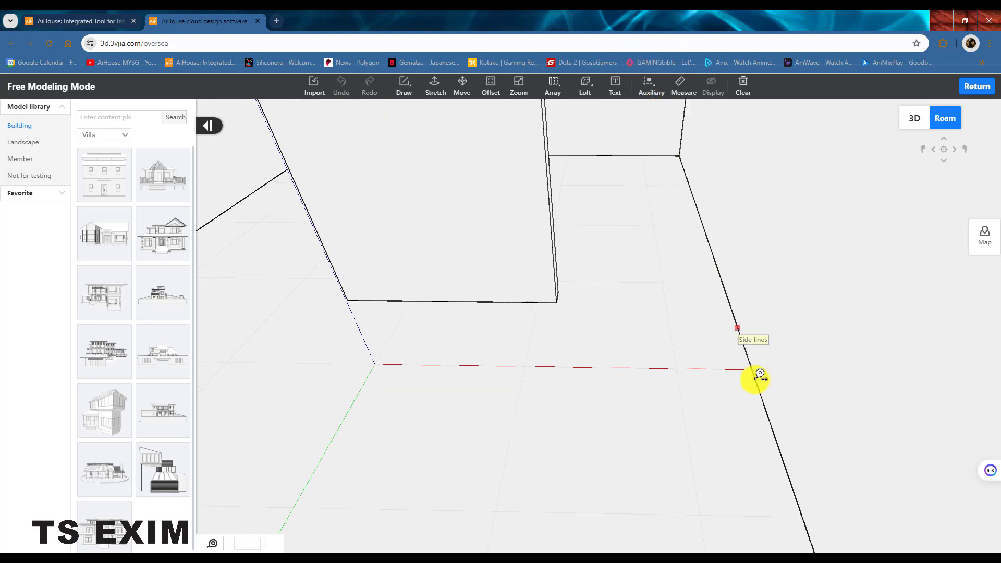
pyautogui.click(746, 340)
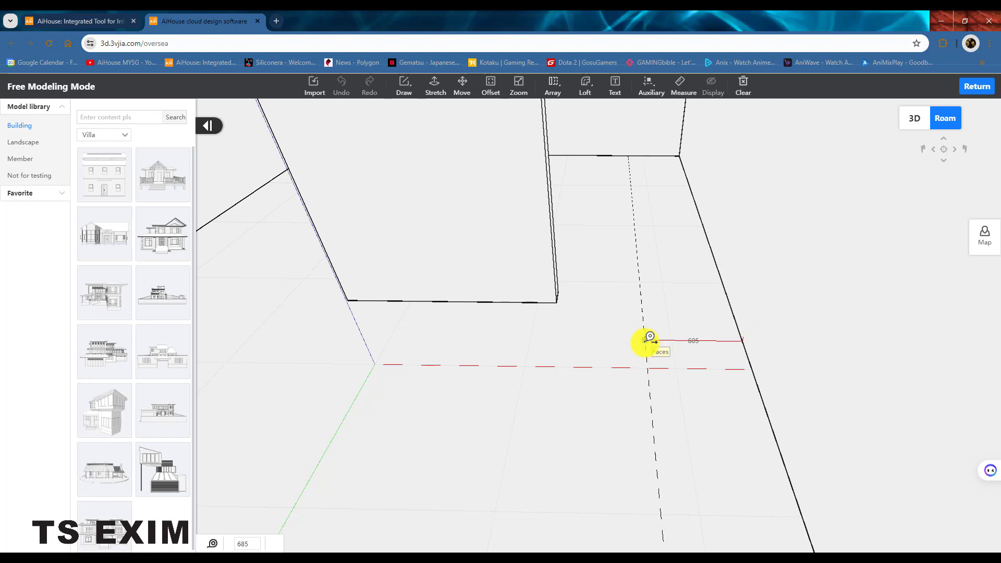
pyautogui.click(649, 339)
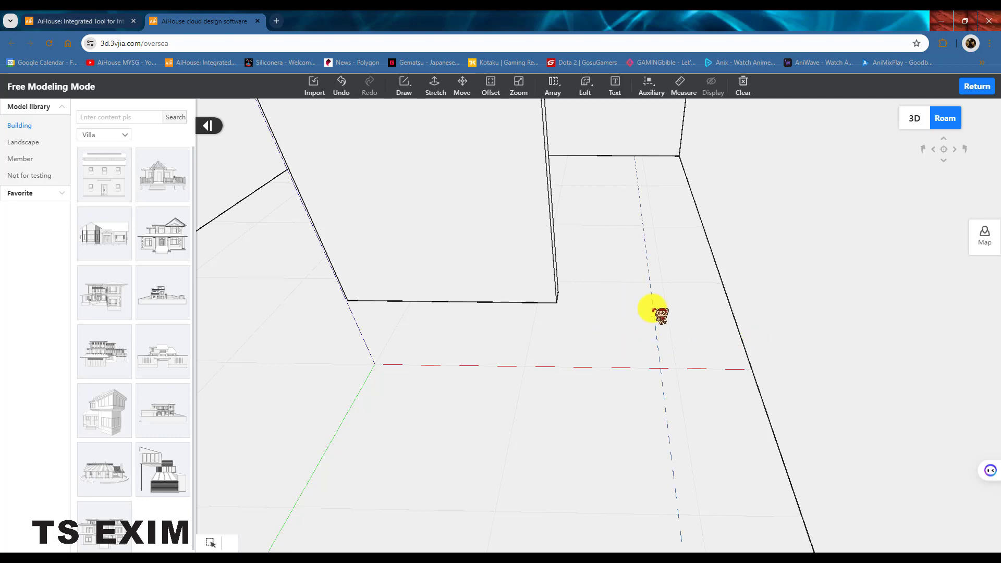
# Add guide lines 3400 mm below the top edges of the cabinet wall and the free end of the short partition
pyautogui.scroll(2, 662, 330)
pyautogui.moveTo(745, 340); pyautogui.dragTo(505, 78)
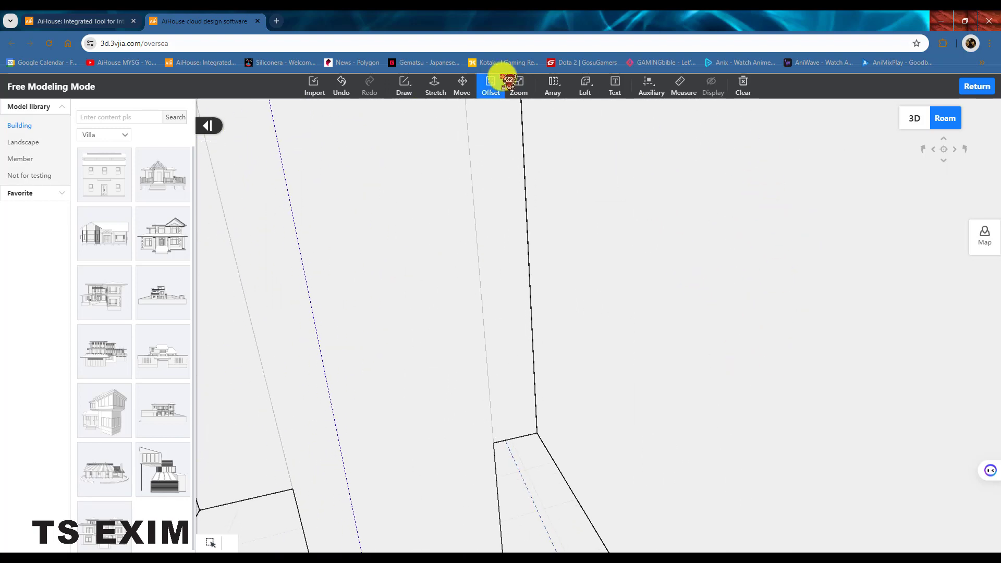
pyautogui.click(649, 83)
pyautogui.moveTo(593, 254); pyautogui.dragTo(614, 249)
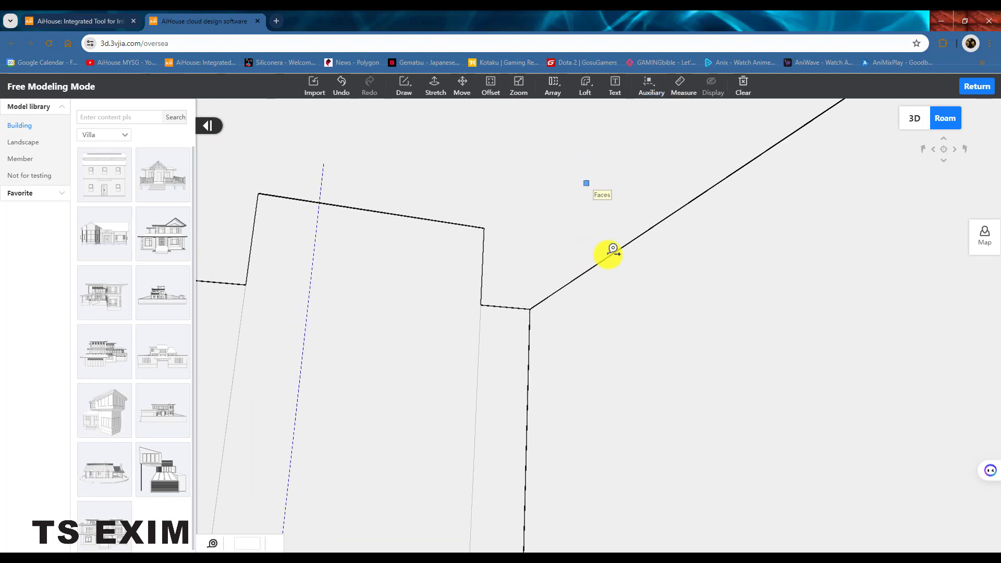
pyautogui.click(611, 256)
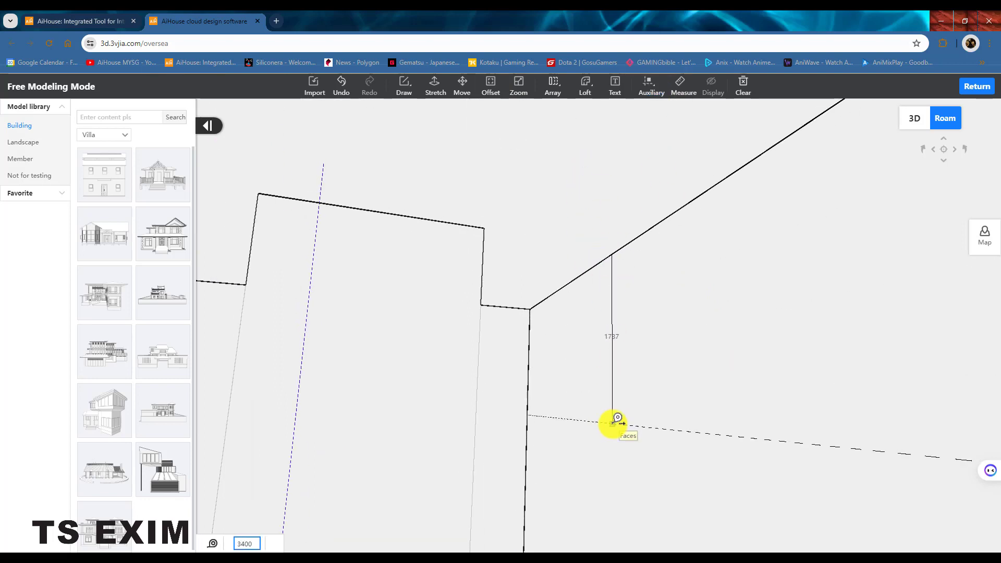
pyautogui.moveTo(575, 445); pyautogui.dragTo(500, 168, button='middle')
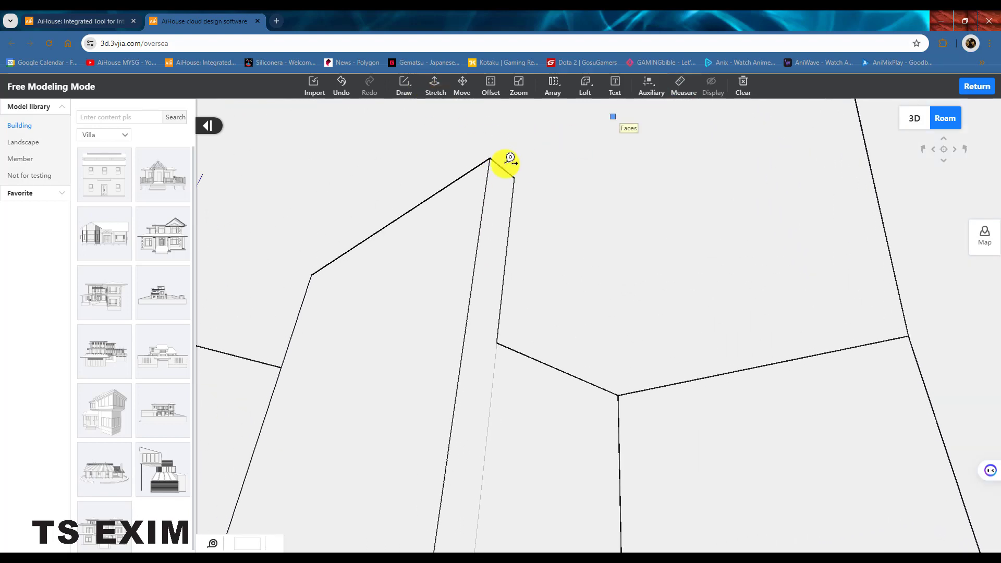
pyautogui.click(503, 158)
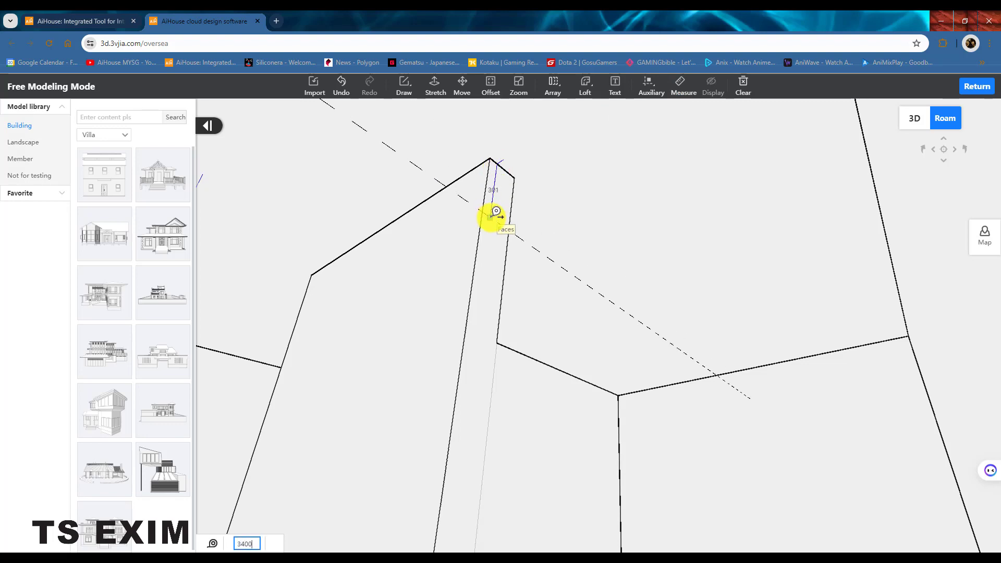
pyautogui.press('Return')
# Add a guide line through the free end of the short partition, parallel to the cabinet wall's upper guide line
pyautogui.moveTo(463, 234); pyautogui.dragTo(518, 424, button='middle')
pyautogui.moveTo(517, 327); pyautogui.dragTo(590, 329, button='middle')
pyautogui.moveTo(668, 331); pyautogui.dragTo(388, 345, button='middle')
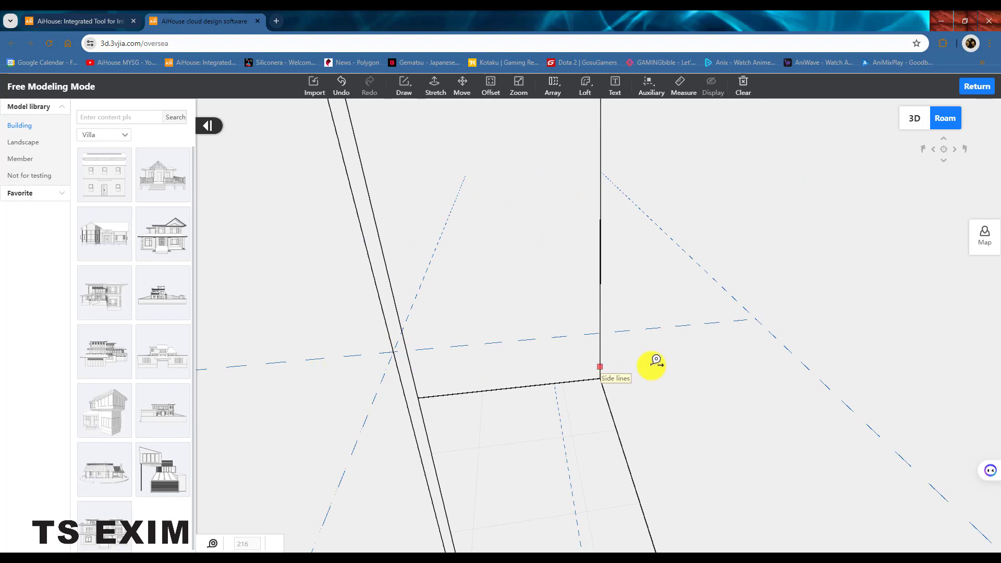
pyautogui.moveTo(656, 361); pyautogui.dragTo(398, 304, button='middle')
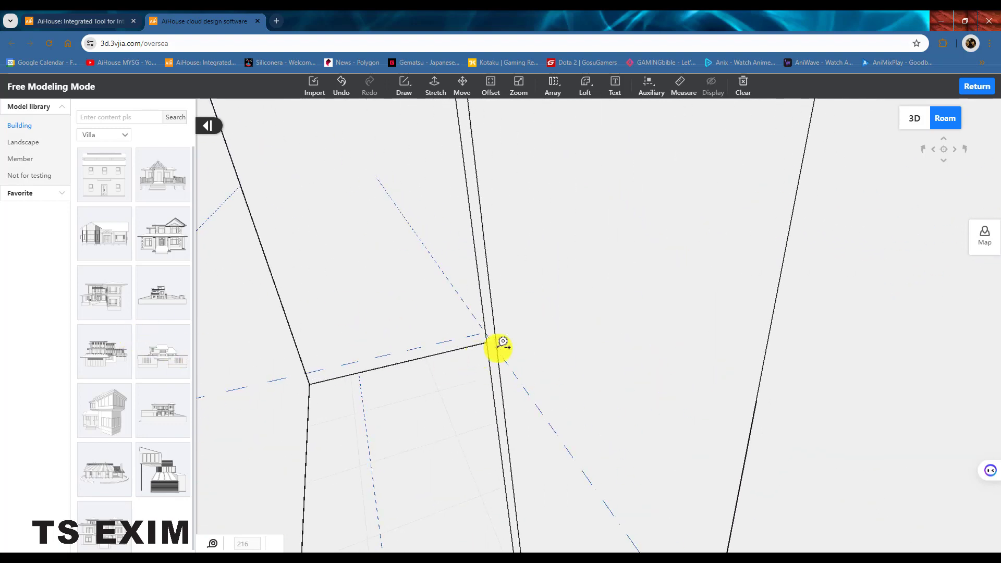
pyautogui.moveTo(502, 353); pyautogui.dragTo(621, 102, button='middle')
pyautogui.moveTo(647, 89)
pyautogui.click(660, 114)
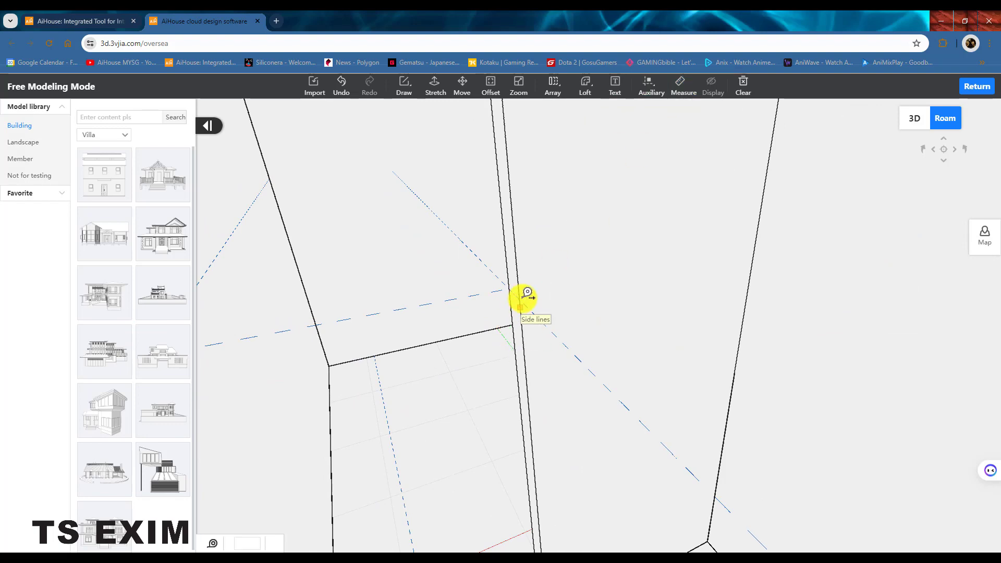
# Add a second upper guide line across the gap and another offset 600 mm from the cabinet wall's guide line
pyautogui.moveTo(578, 279)
pyautogui.mouseDown(button='middle')
pyautogui.moveTo(539, 295)
pyautogui.moveTo(652, 297)
pyautogui.moveTo(510, 340)
pyautogui.moveTo(636, 441)
pyautogui.moveTo(673, 418)
pyautogui.moveTo(621, 346)
pyautogui.moveTo(373, 327)
pyautogui.moveTo(324, 340)
pyautogui.moveTo(462, 295)
pyautogui.moveTo(447, 324)
pyautogui.moveTo(509, 350)
pyautogui.mouseUp(button='middle')
pyautogui.scroll(3, 516, 357)
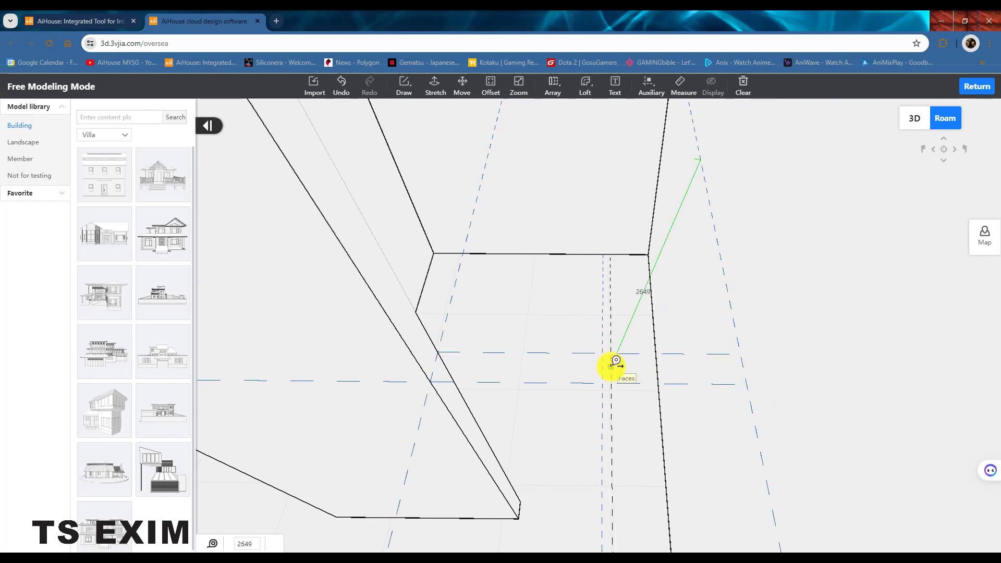
pyautogui.moveTo(616, 362); pyautogui.dragTo(747, 253, button='middle')
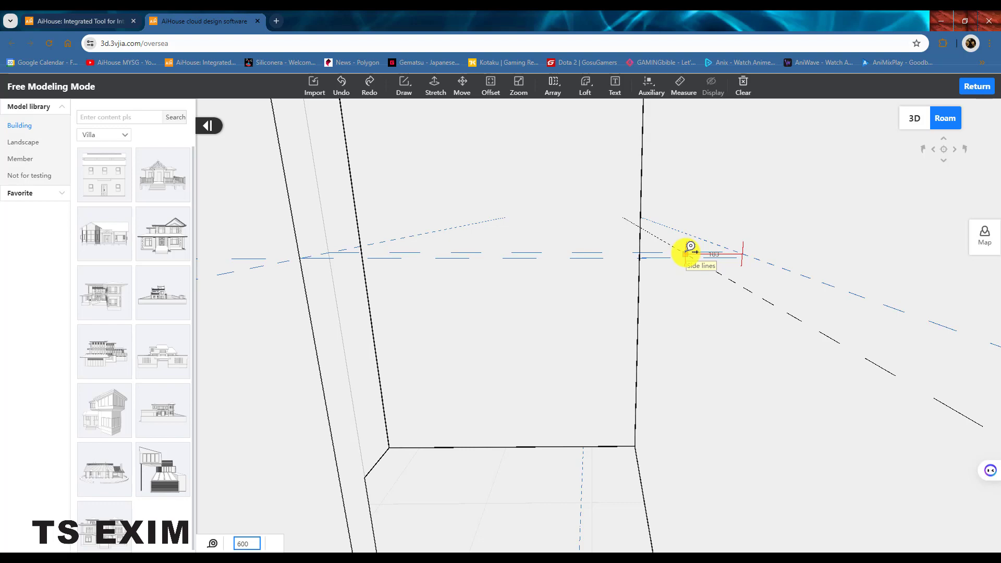
pyautogui.moveTo(691, 248); pyautogui.dragTo(786, 282, button='middle')
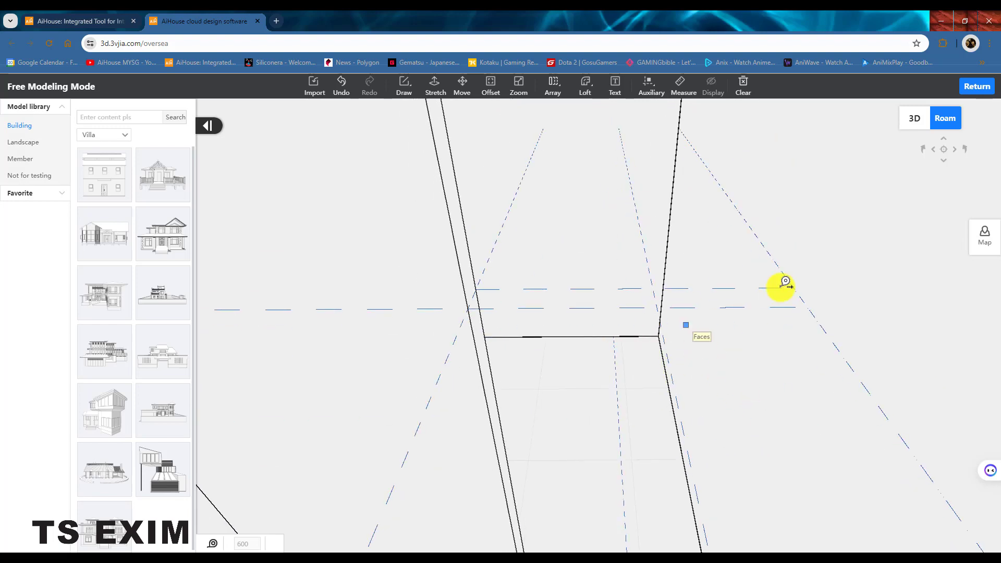
# Add floor guide lines across the gap, aligned with both faces of the short partition
pyautogui.moveTo(649, 427); pyautogui.dragTo(747, 272, button='middle')
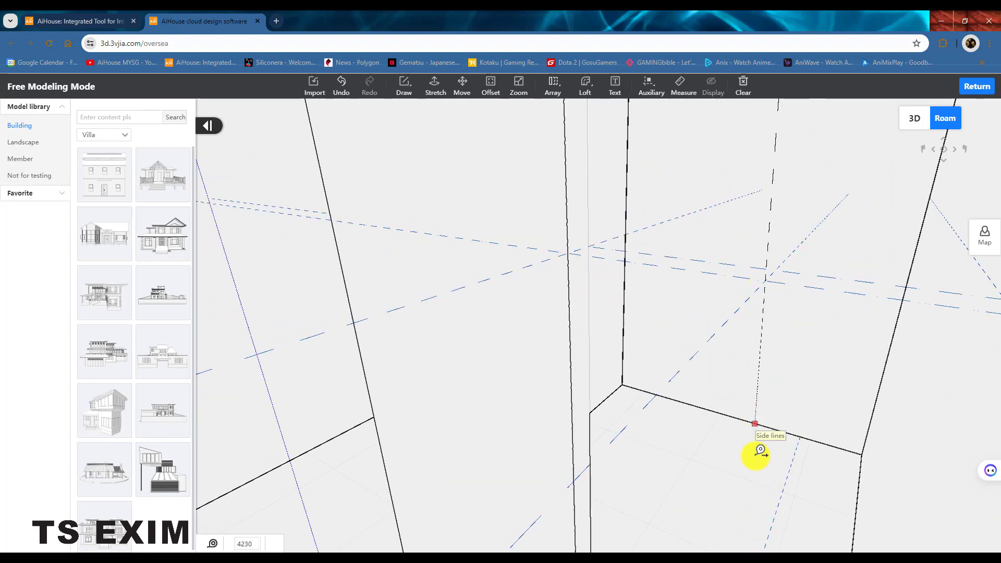
pyautogui.moveTo(760, 454); pyautogui.dragTo(609, 509, button='middle')
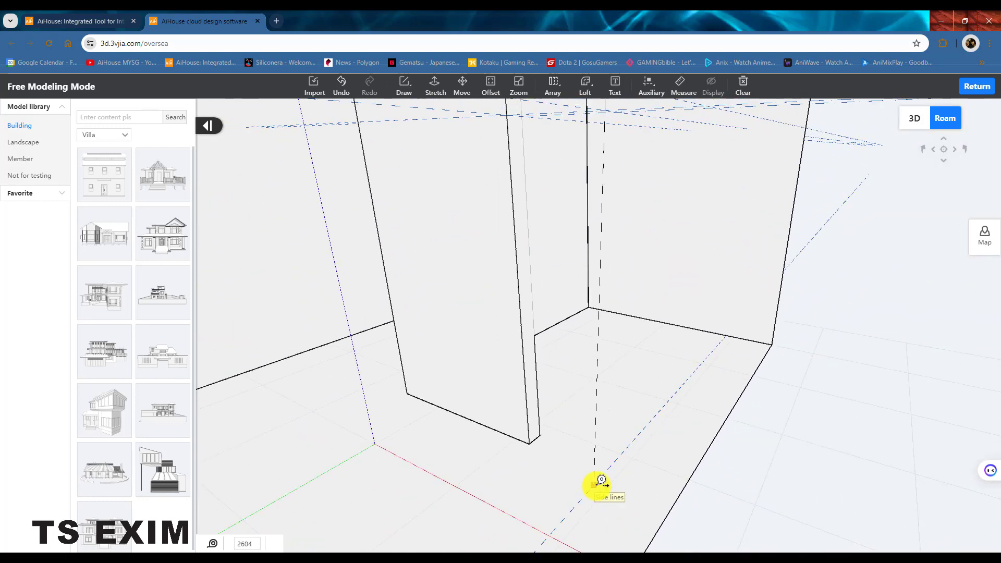
pyautogui.moveTo(733, 420); pyautogui.dragTo(542, 440, button='middle')
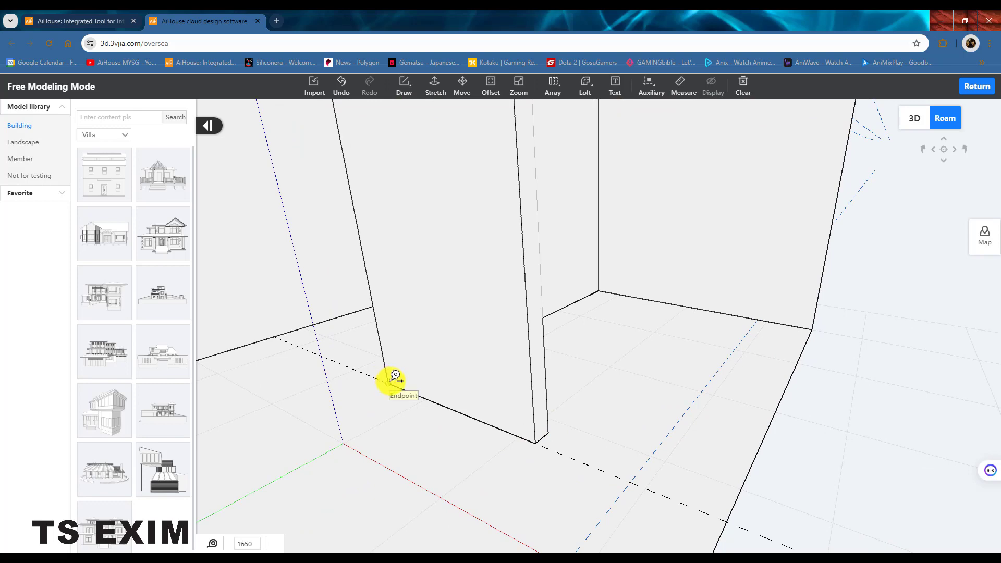
pyautogui.moveTo(643, 431); pyautogui.dragTo(597, 437, button='middle')
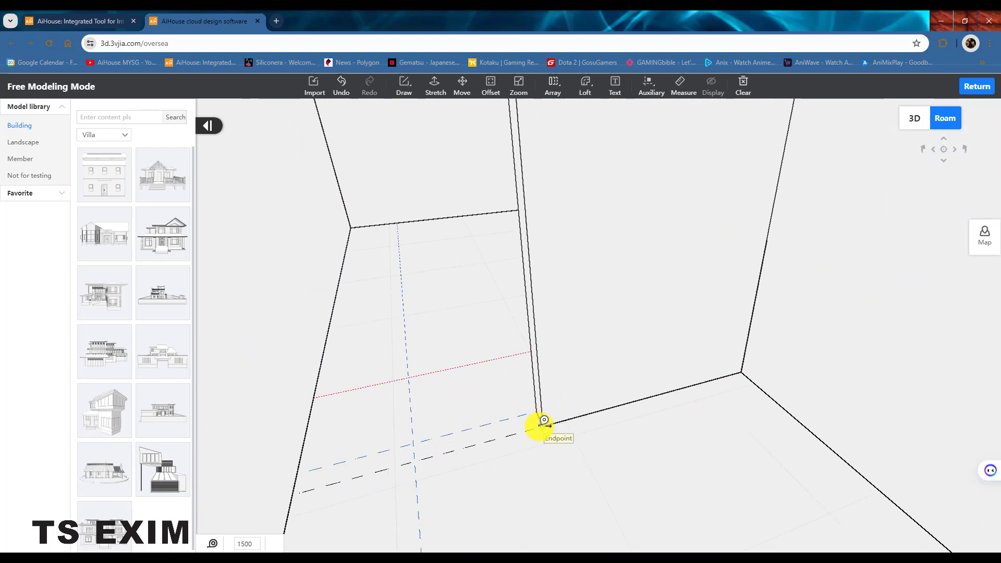
# Add a vertical guide line connecting the crossings of the floor guide lines and the upper guide lines
pyautogui.moveTo(466, 471); pyautogui.dragTo(580, 411, button='middle')
pyautogui.click(579, 400)
pyautogui.scroll(2, 589, 370)
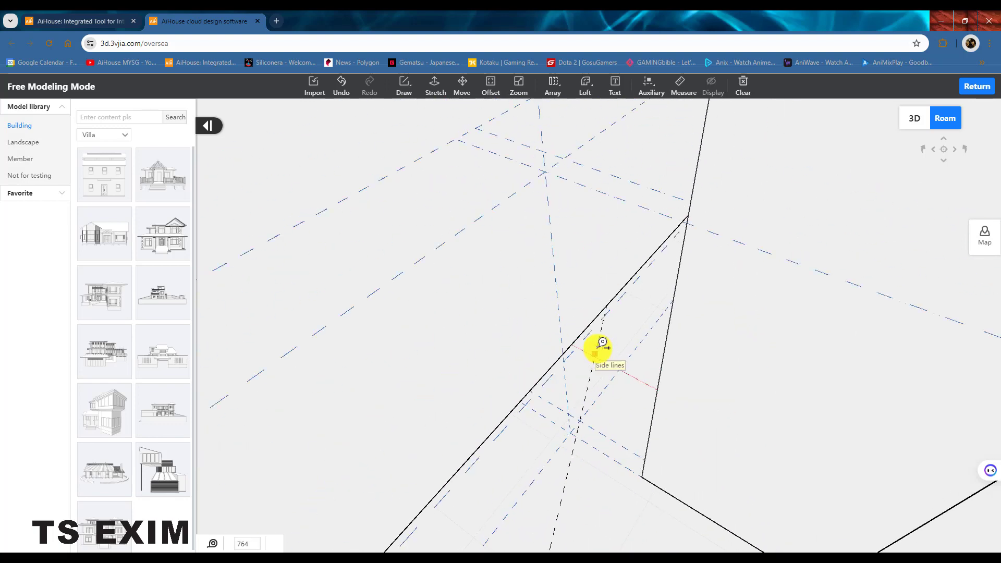
# Leave Free Modeling and switch to the 2D floor plan
pyautogui.moveTo(574, 160); pyautogui.dragTo(981, 97, button='middle')
pyautogui.press('Escape')
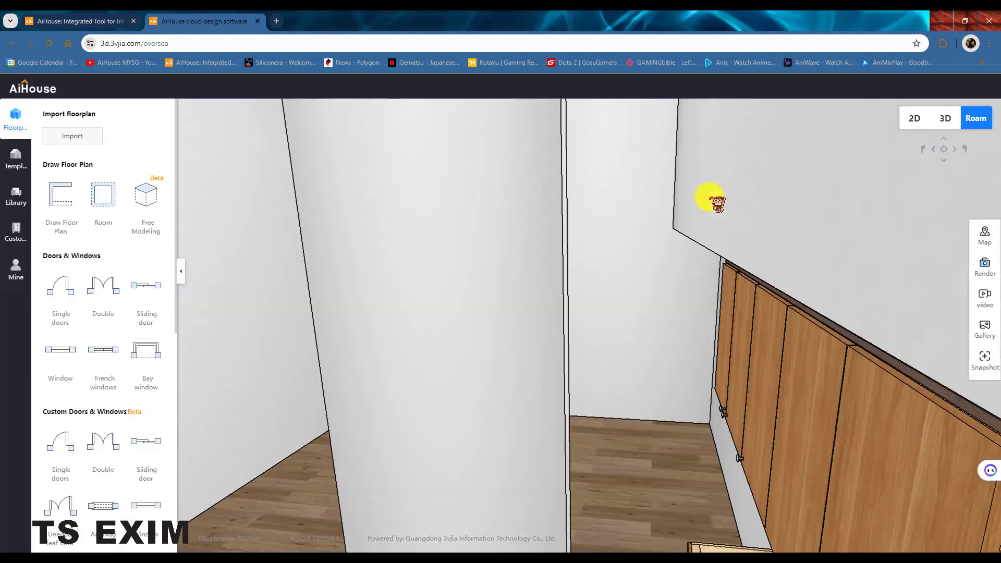
pyautogui.click(917, 119)
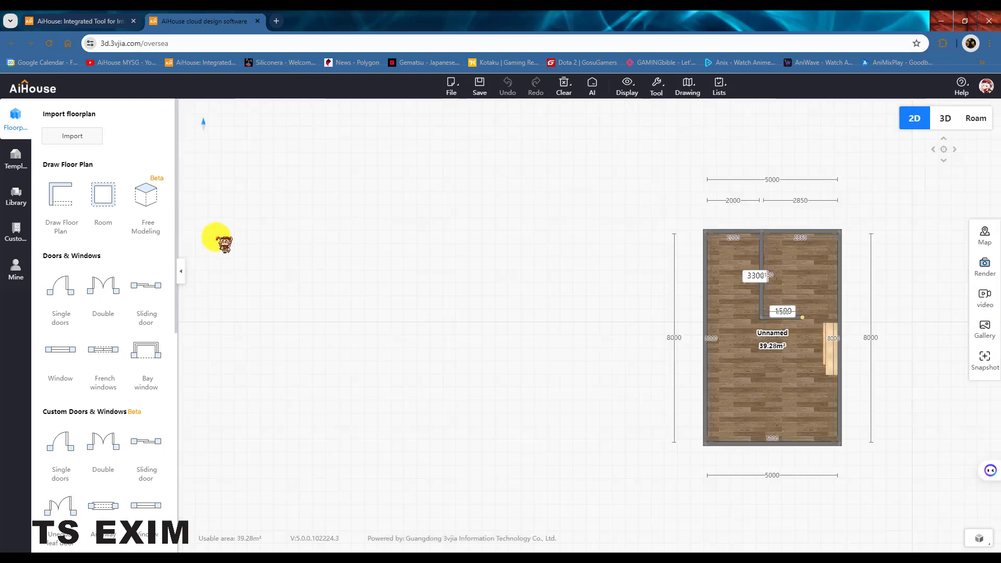
# Return to Free Modeling in the roam view and draw a 150 mm wide rectangle on the upper guide lines across the gap
pyautogui.click(970, 119)
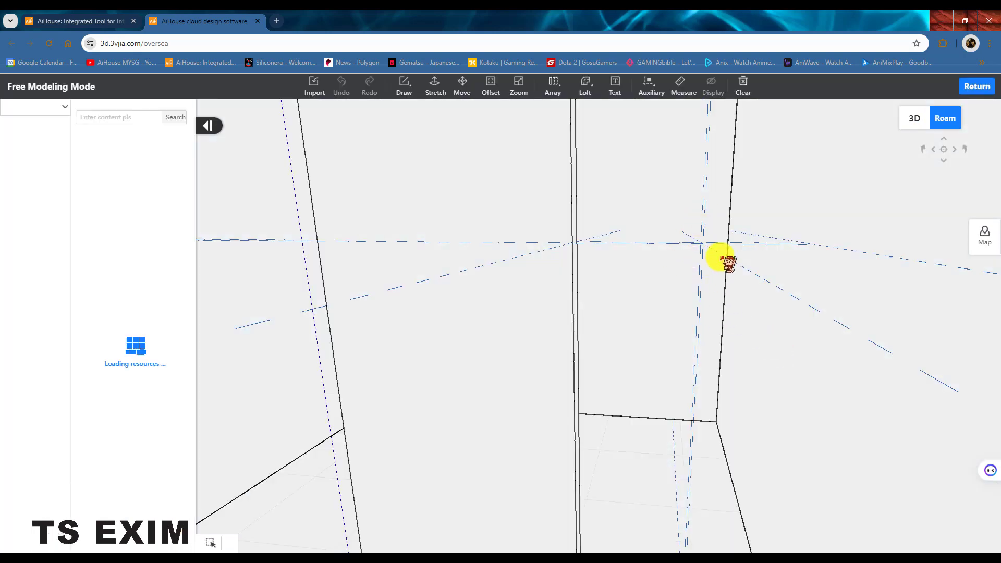
pyautogui.moveTo(722, 259); pyautogui.dragTo(724, 407)
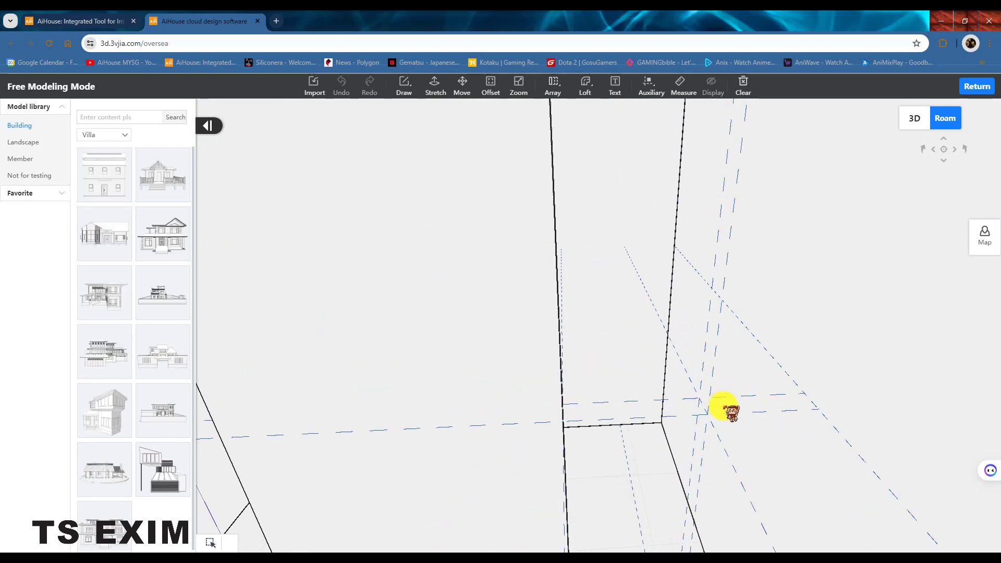
pyautogui.click(408, 89)
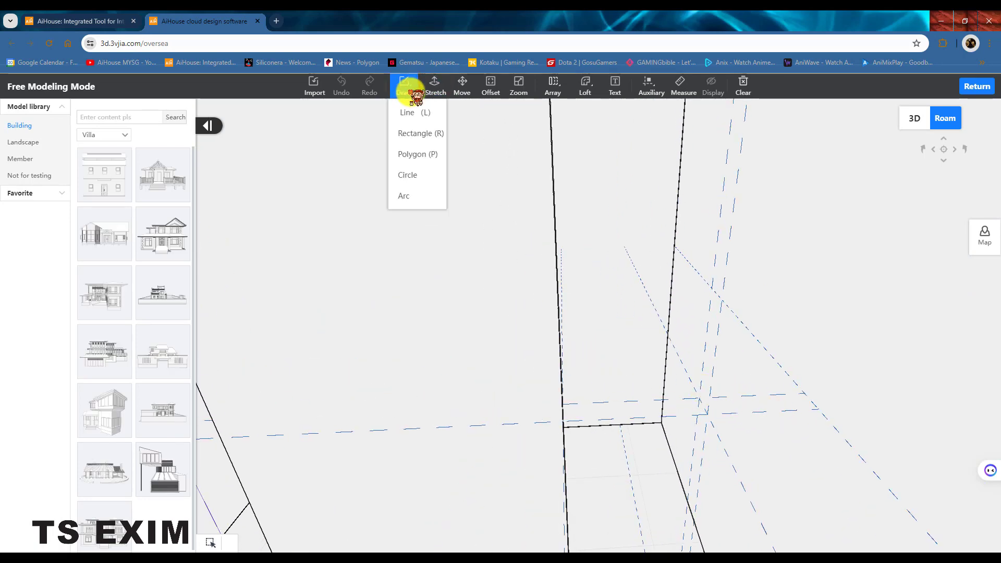
pyautogui.click(406, 89)
pyautogui.click(406, 90)
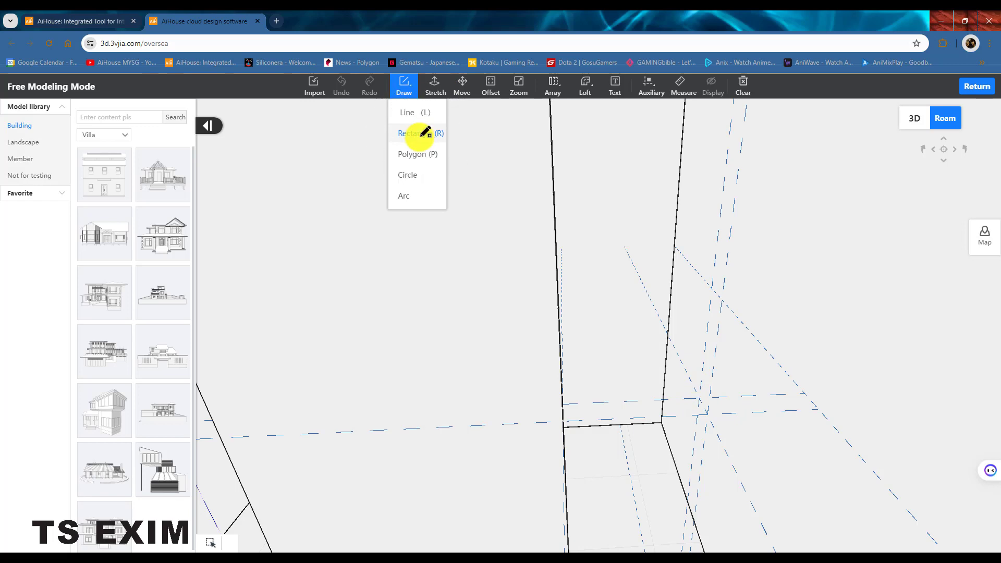
pyautogui.click(423, 133)
pyautogui.click(477, 445)
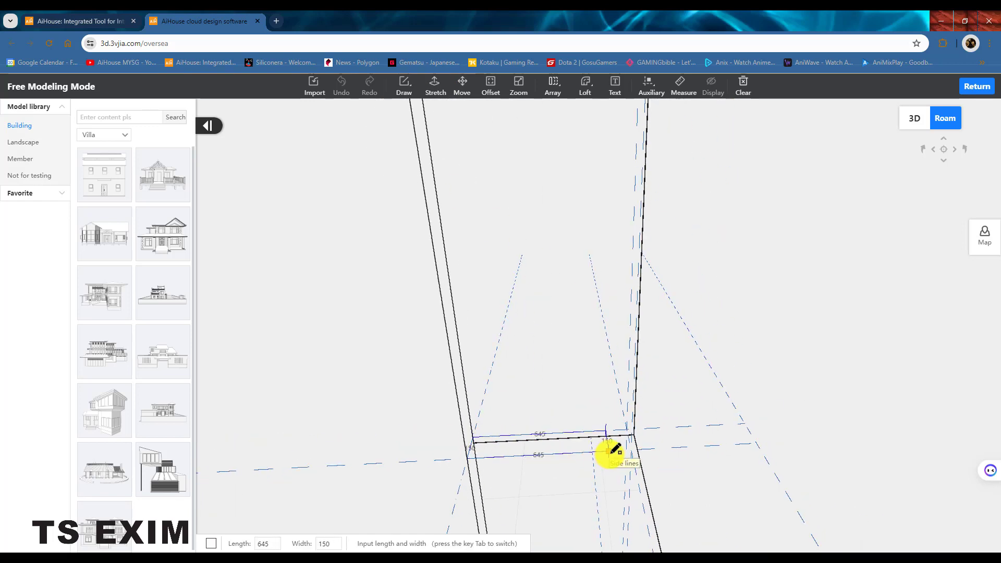
pyautogui.click(637, 447)
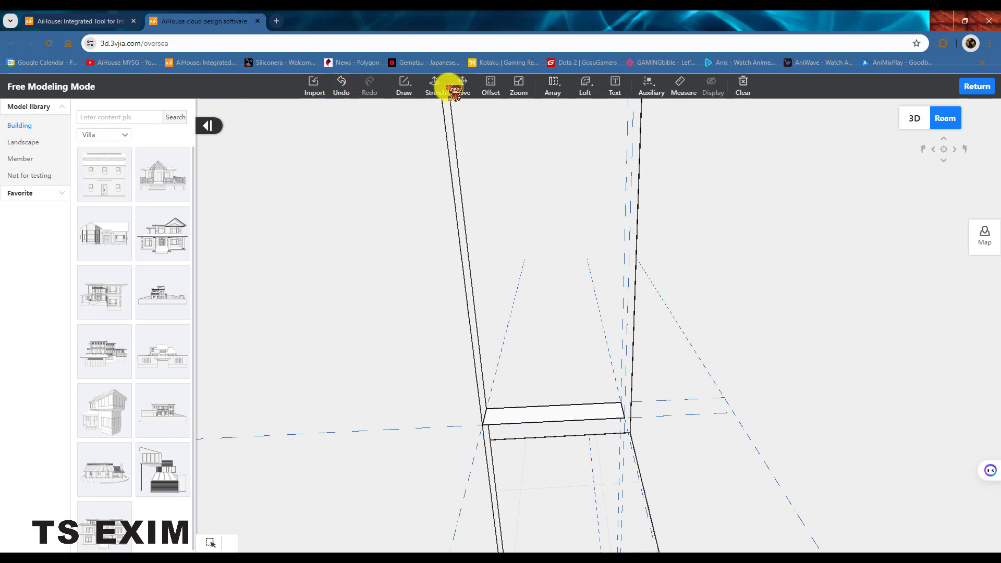
# Stretch the rectangle 3400 mm up to the top of the short partition, select the whole block and return to the room
pyautogui.click(567, 415)
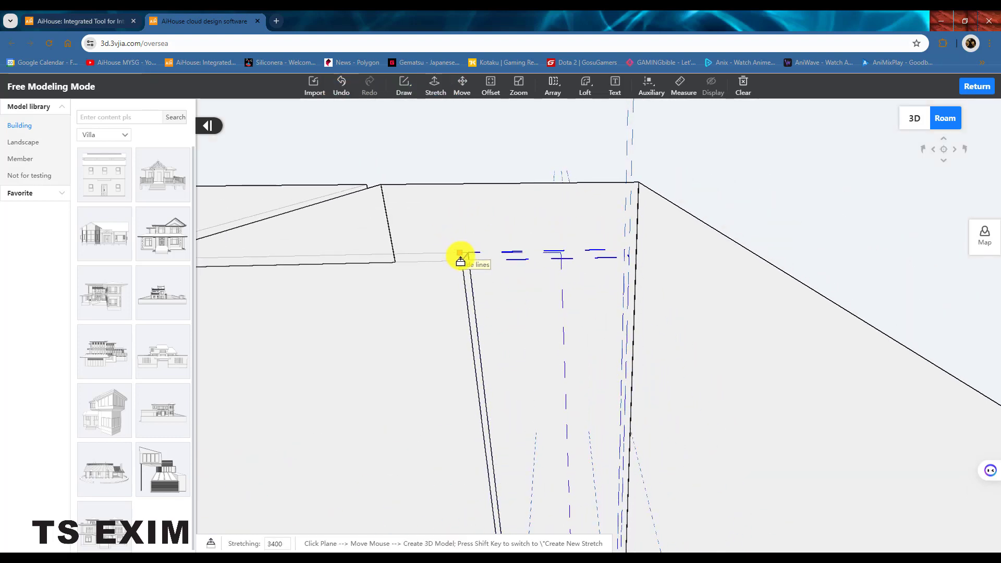
pyautogui.click(460, 254)
pyautogui.press('e')
pyautogui.moveTo(606, 297); pyautogui.dragTo(625, 249, button='right')
pyautogui.click(586, 271)
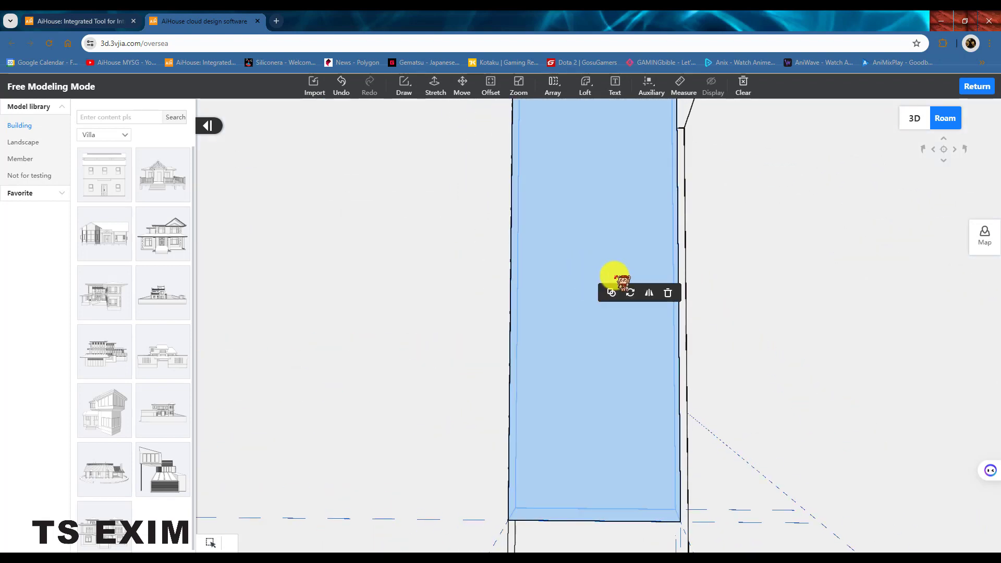
pyautogui.click(611, 293)
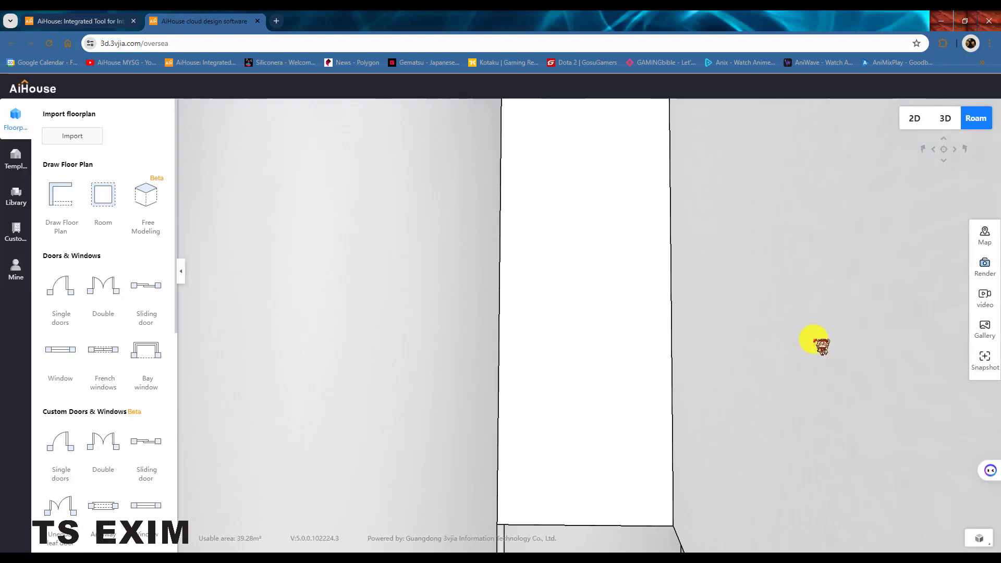
# Examine the arch in the reference photo and check the new block against the bulkhead and the 2D floor plan
pyautogui.moveTo(730, 405); pyautogui.dragTo(751, 318, button='right')
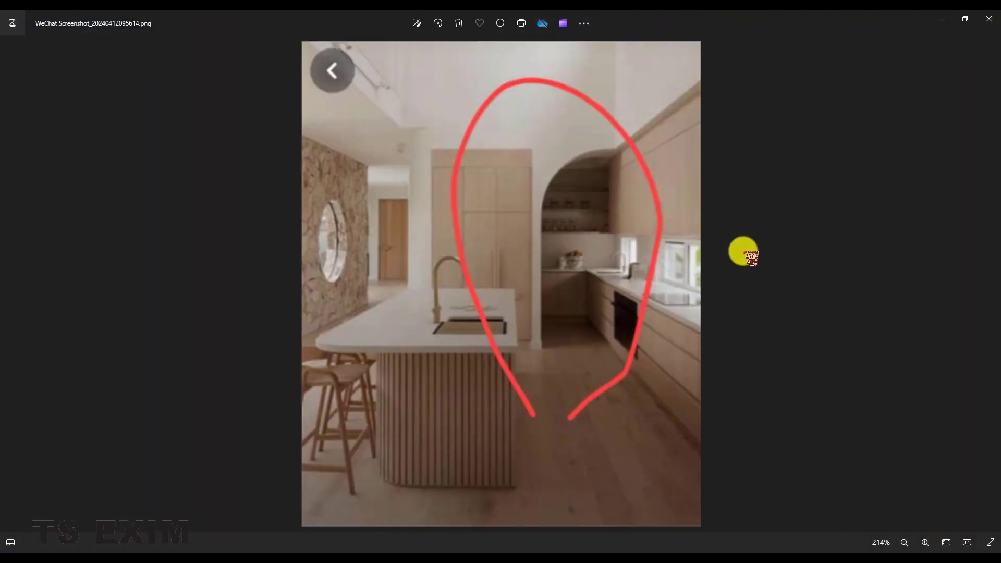
pyautogui.scroll(8, 697, 146)
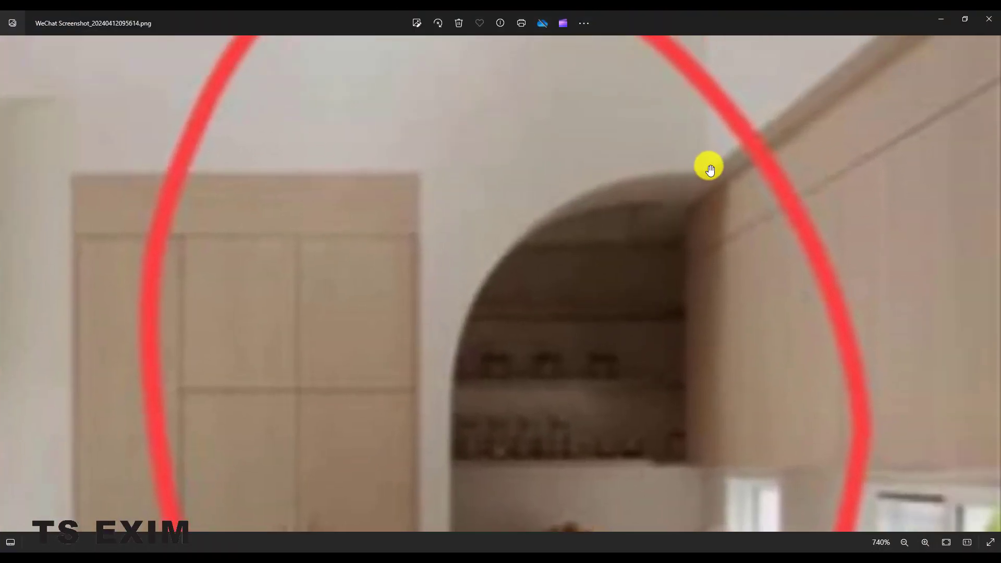
pyautogui.click(939, 21)
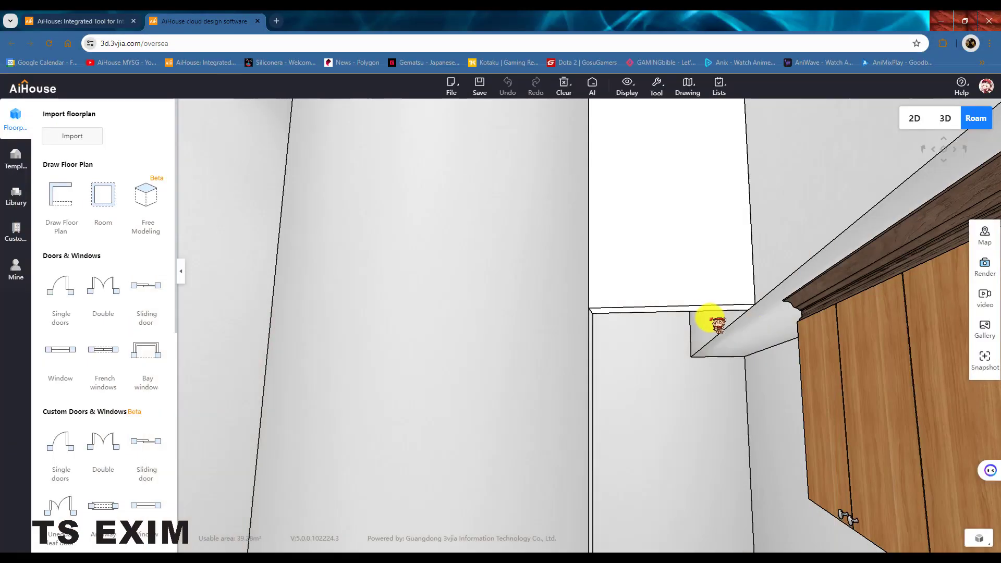
pyautogui.moveTo(687, 249); pyautogui.dragTo(703, 243)
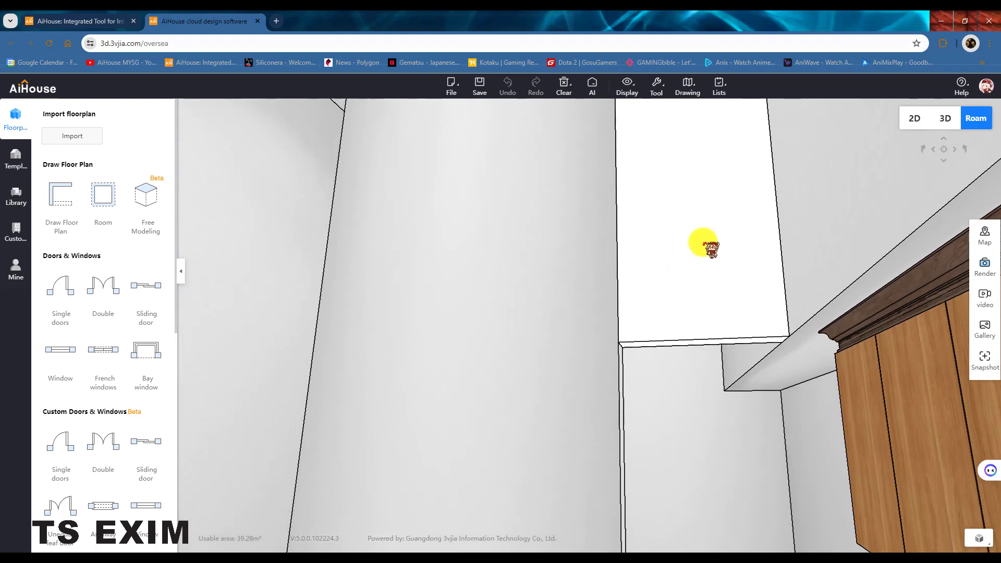
pyautogui.click(921, 118)
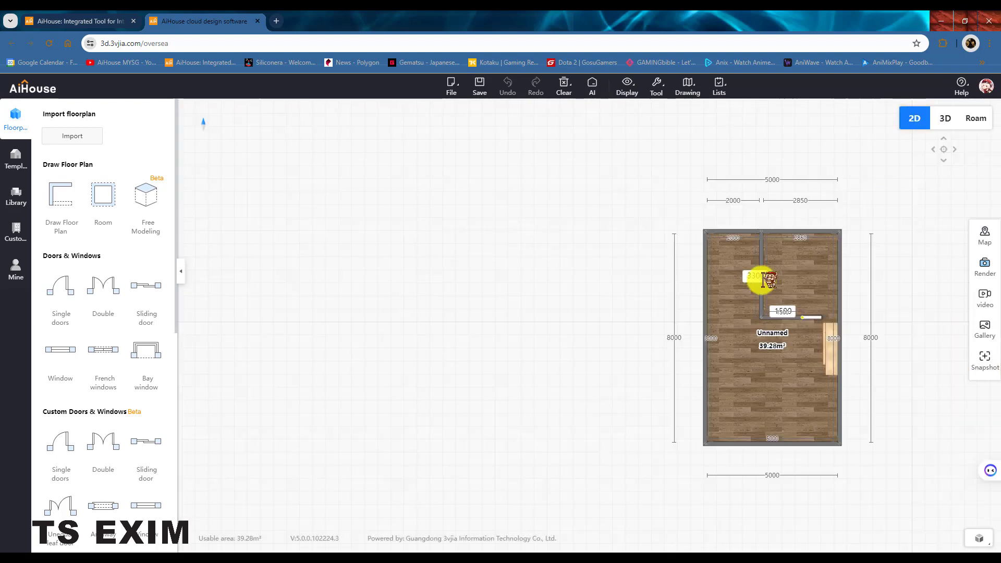
pyautogui.click(975, 118)
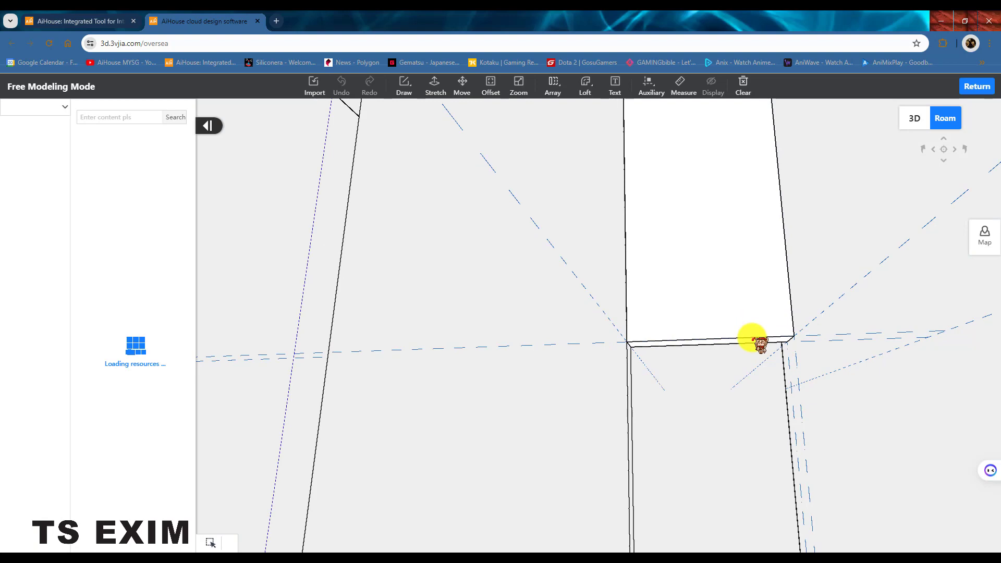
# Reopen Free Modeling and draw a rectangle on the floor across the gap, from the short partition's end to the vertical guide lines
pyautogui.moveTo(752, 338); pyautogui.dragTo(726, 306)
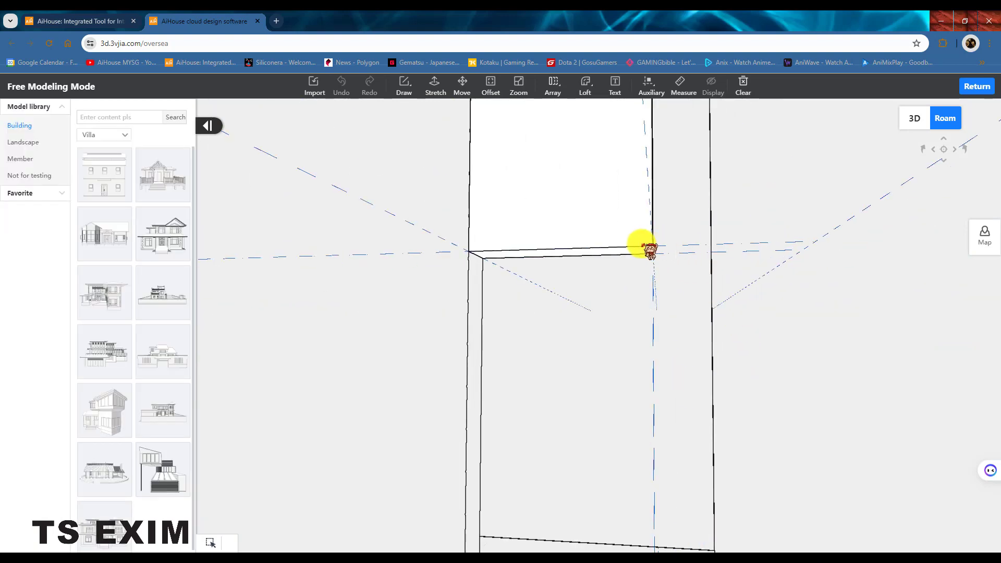
pyautogui.moveTo(467, 376); pyautogui.dragTo(730, 222)
pyautogui.moveTo(709, 357); pyautogui.dragTo(719, 261)
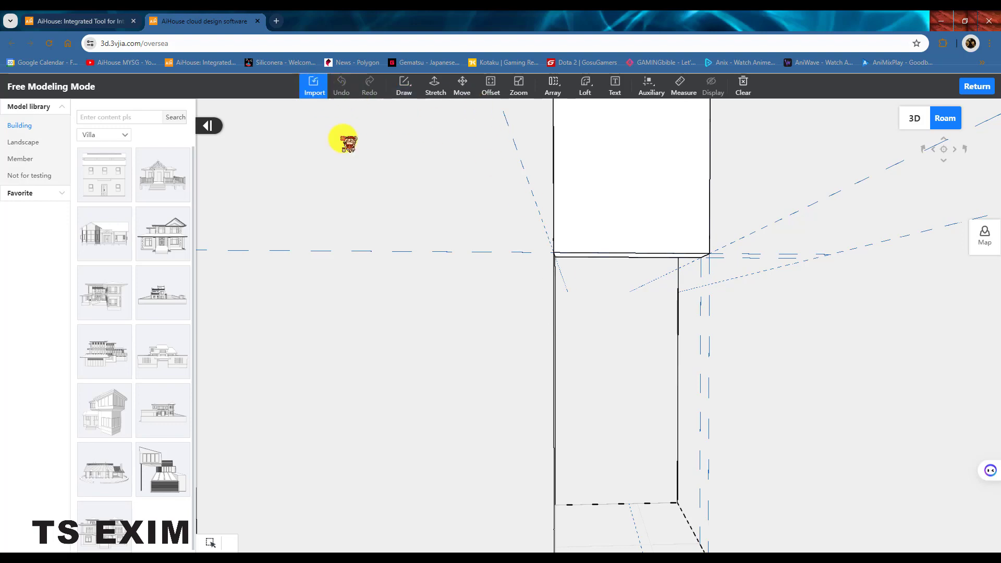
pyautogui.moveTo(349, 142); pyautogui.dragTo(469, 194)
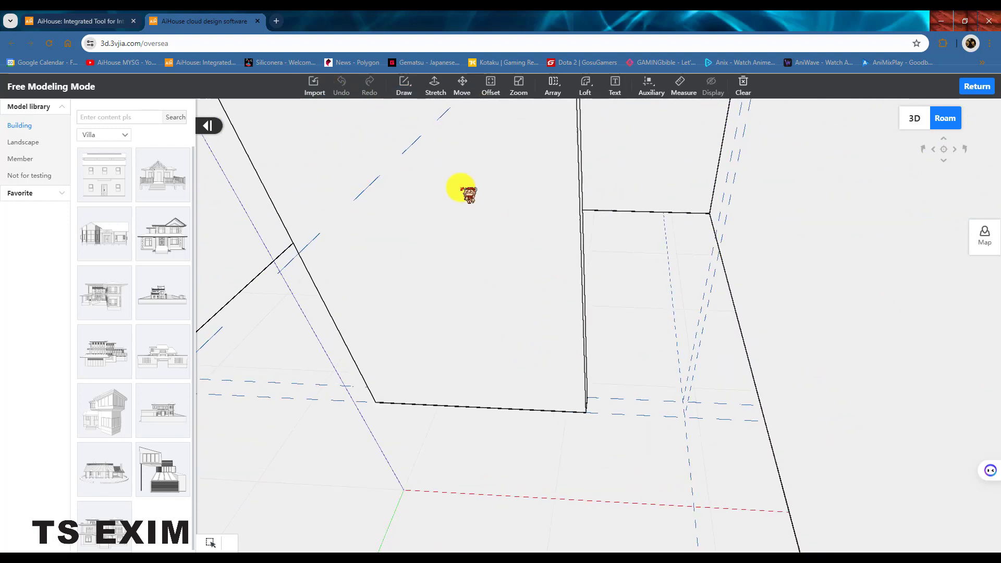
pyautogui.click(409, 88)
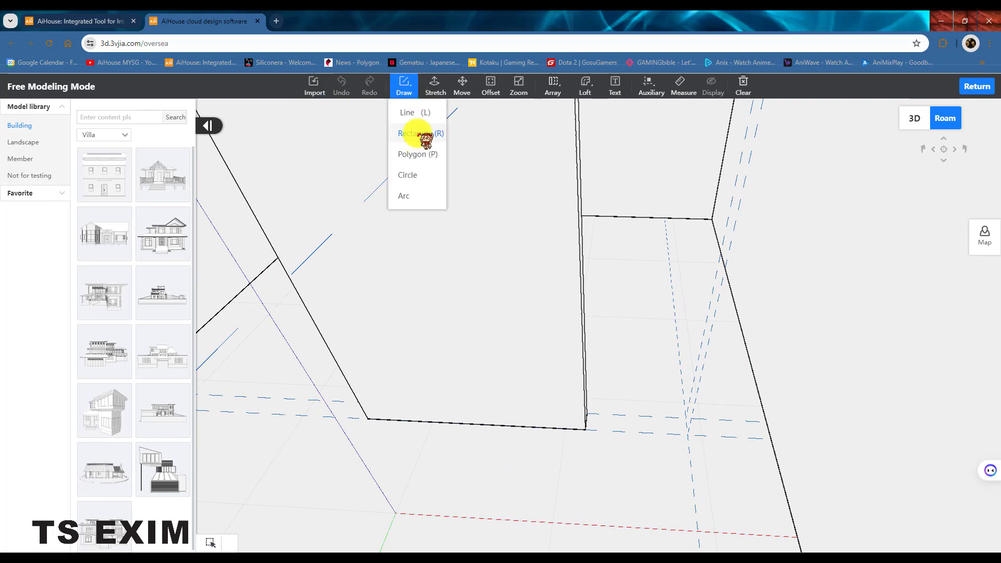
pyautogui.click(419, 133)
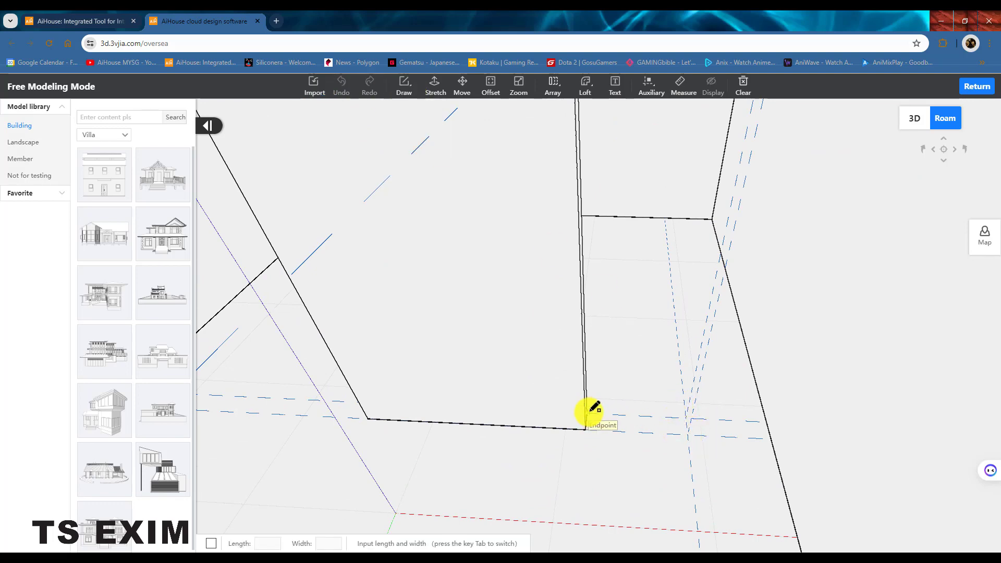
pyautogui.moveTo(688, 373)
pyautogui.mouseDown(button='middle')
pyautogui.moveTo(677, 300)
pyautogui.moveTo(681, 376)
pyautogui.moveTo(660, 432)
pyautogui.moveTo(660, 505)
pyautogui.moveTo(651, 411)
pyautogui.moveTo(531, 355)
pyautogui.mouseUp(button='middle')
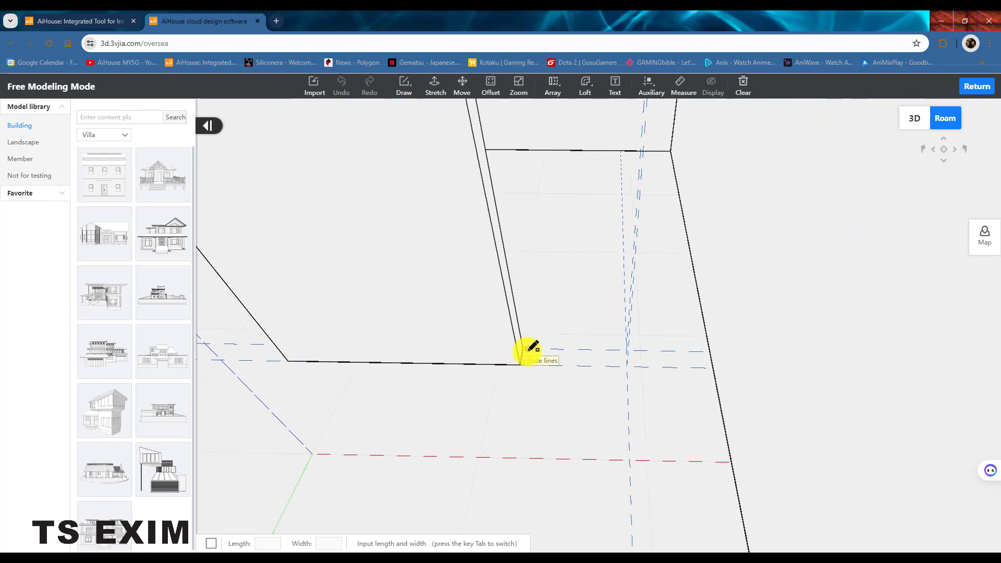
pyautogui.click(630, 368)
pyautogui.moveTo(630, 369); pyautogui.dragTo(587, 339)
pyautogui.press('Escape')
pyautogui.moveTo(587, 339); pyautogui.dragTo(471, 89, button='middle')
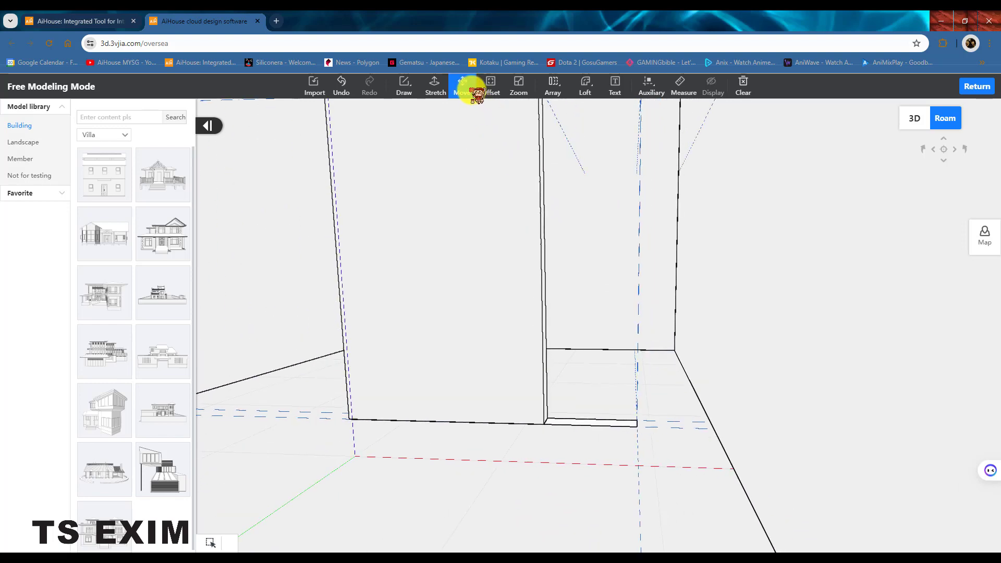
pyautogui.click(462, 86)
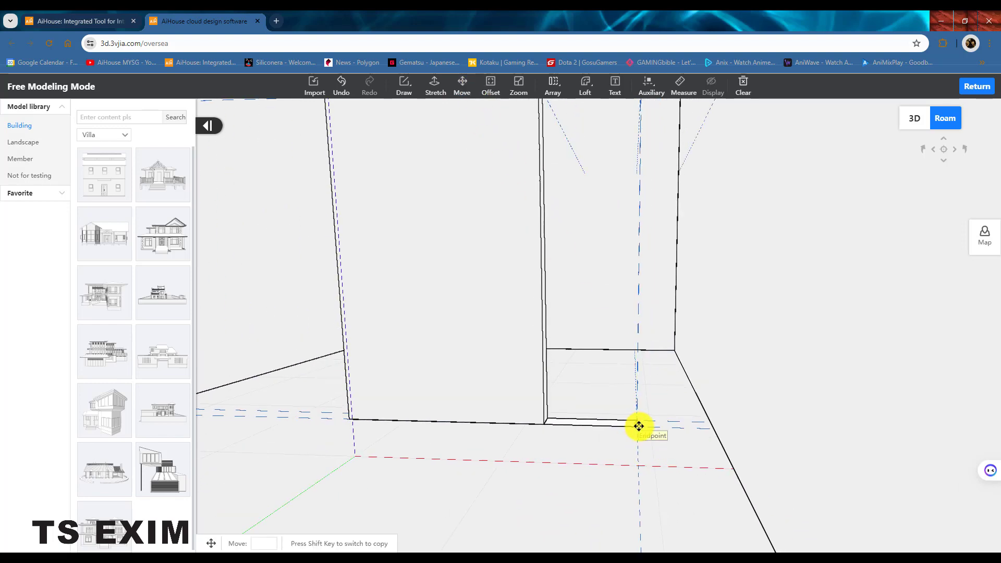
pyautogui.moveTo(635, 288); pyautogui.dragTo(614, 225, button='middle')
pyautogui.moveTo(595, 263); pyautogui.dragTo(565, 305, button='middle')
# Add a guide line on the short partition's end, offset 600 mm below the block's bottom edge
pyautogui.moveTo(655, 85)
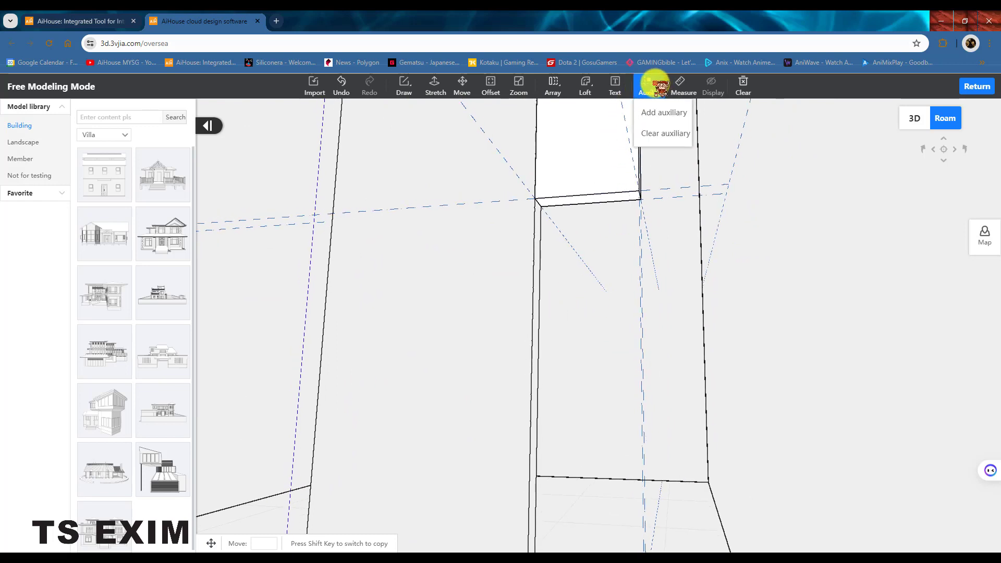
pyautogui.click(659, 113)
pyautogui.moveTo(529, 217); pyautogui.dragTo(467, 230, button='middle')
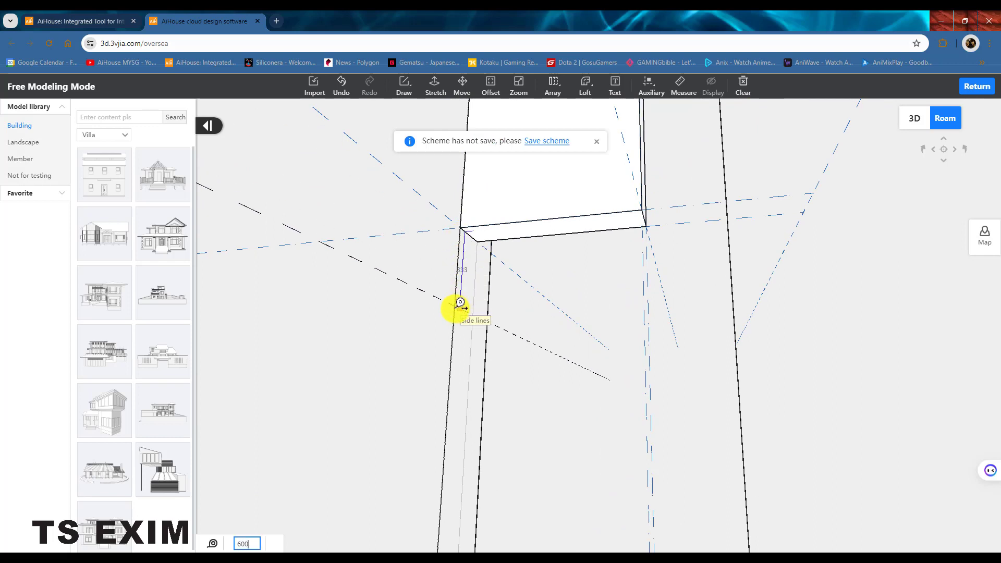
pyautogui.moveTo(460, 305); pyautogui.dragTo(157, 313, button='middle')
pyautogui.moveTo(378, 241); pyautogui.dragTo(728, 96, button='middle')
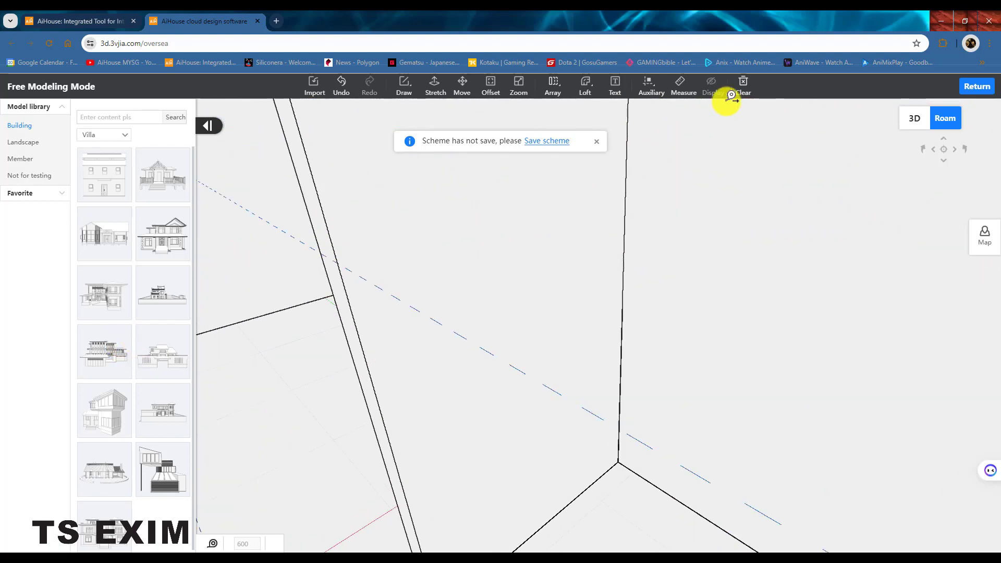
# Add guide lines across the gap at the 600 mm offset level, aligned with both faces of the short partition
pyautogui.click(653, 93)
pyautogui.click(675, 114)
pyautogui.moveTo(411, 235)
pyautogui.mouseDown(button='middle')
pyautogui.moveTo(345, 241)
pyautogui.moveTo(313, 264)
pyautogui.moveTo(660, 223)
pyautogui.mouseUp(button='middle')
pyautogui.click(633, 240)
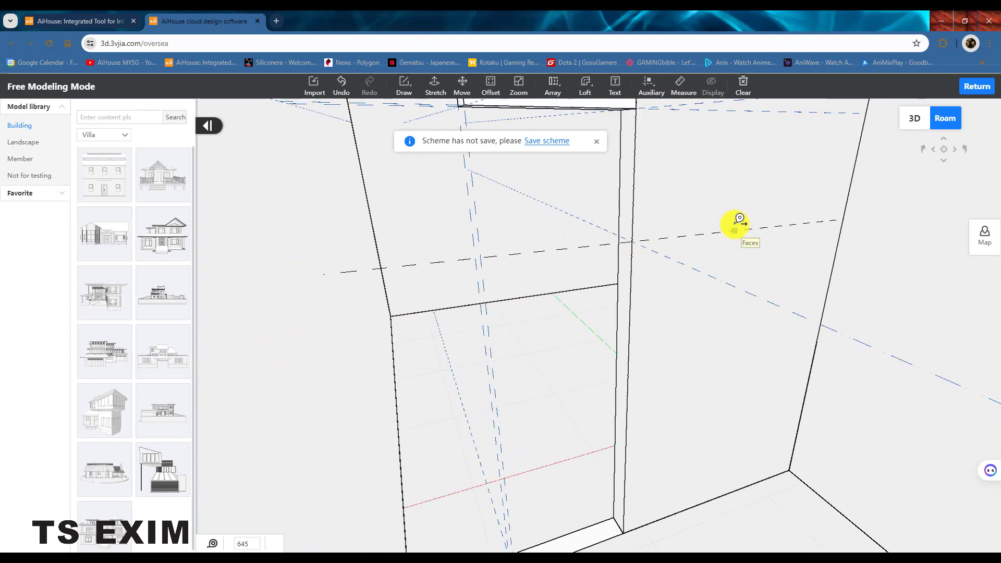
pyautogui.moveTo(739, 222)
pyautogui.mouseDown(button='middle')
pyautogui.moveTo(856, 240)
pyautogui.moveTo(717, 240)
pyautogui.moveTo(793, 259)
pyautogui.moveTo(594, 268)
pyautogui.mouseUp(button='middle')
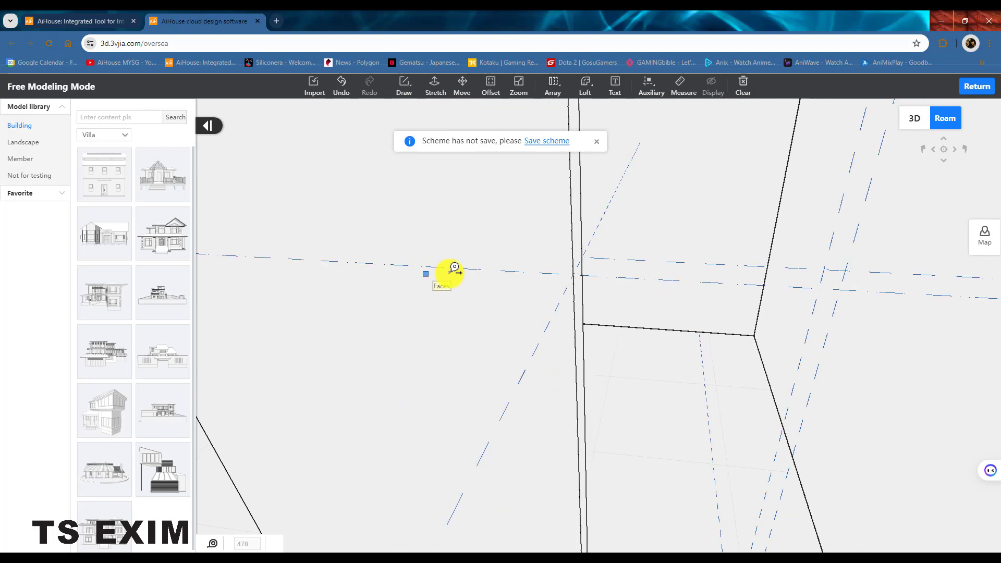
pyautogui.moveTo(447, 272); pyautogui.dragTo(495, 228, button='middle')
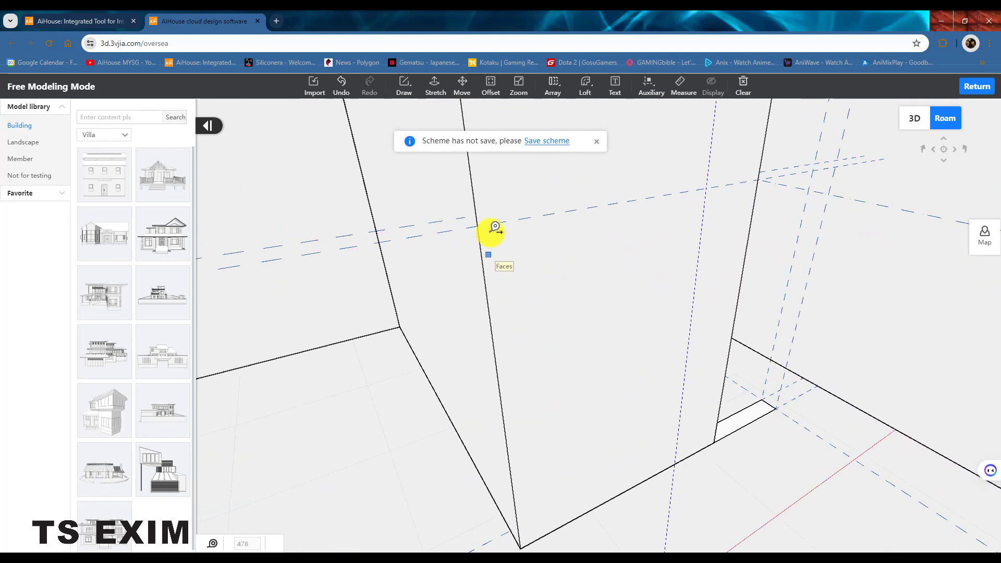
# Add a guide line through the crossings of the new cross-gap guide lines and the vertical guide lines
pyautogui.moveTo(483, 194)
pyautogui.mouseDown(button='middle')
pyautogui.moveTo(860, 230)
pyautogui.moveTo(699, 242)
pyautogui.moveTo(646, 273)
pyautogui.mouseUp(button='middle')
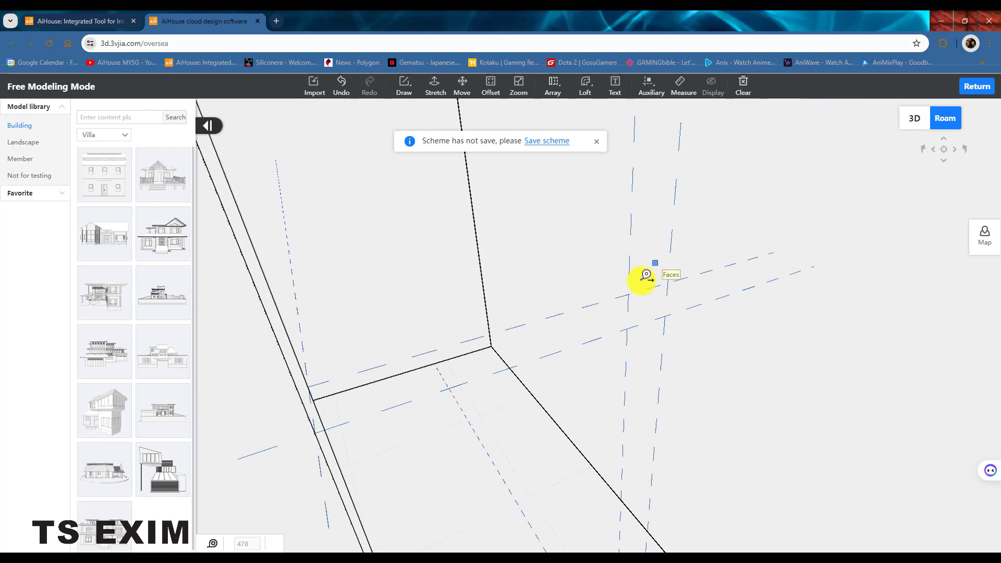
pyautogui.scroll(5, 673, 312)
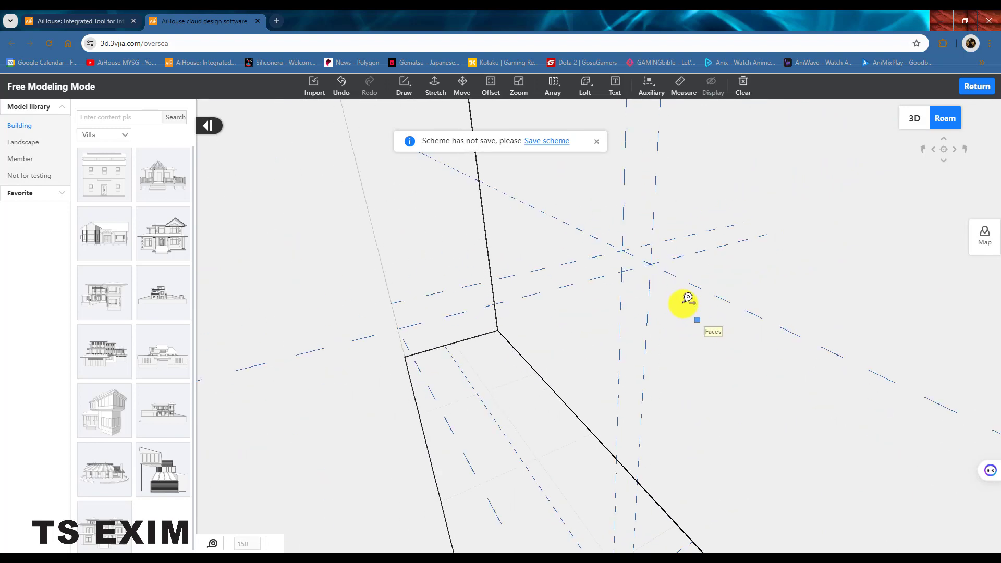
pyautogui.moveTo(628, 285); pyautogui.dragTo(501, 270, button='middle')
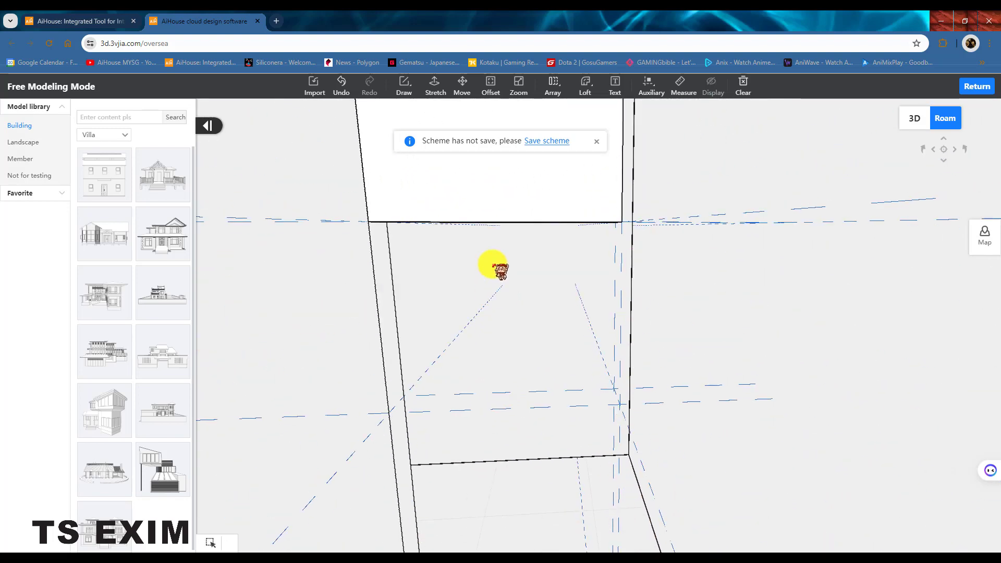
# Draw a 750 by 150 mm rectangle across the gap on the guide lines below the block
pyautogui.click(412, 85)
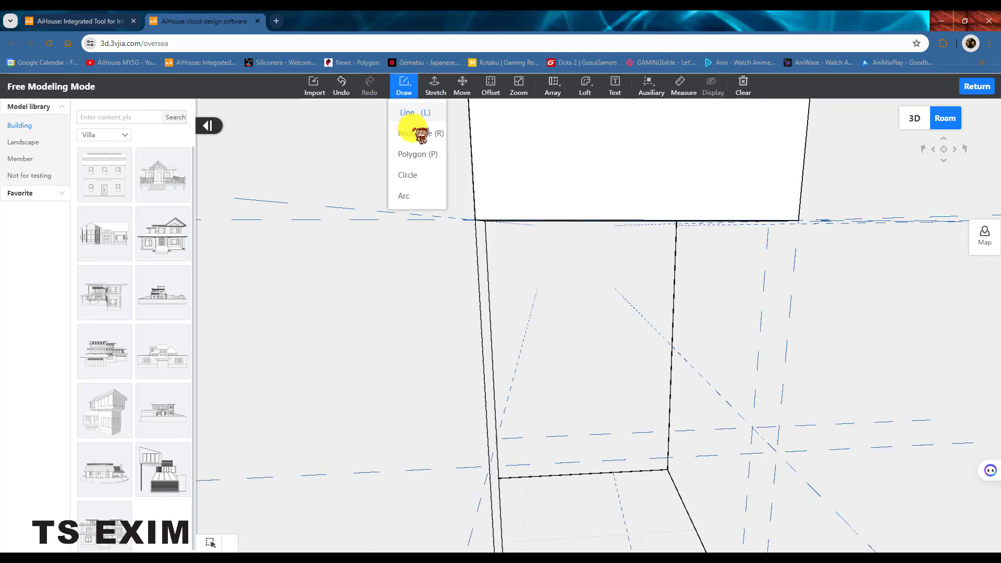
pyautogui.click(411, 133)
pyautogui.press('d')
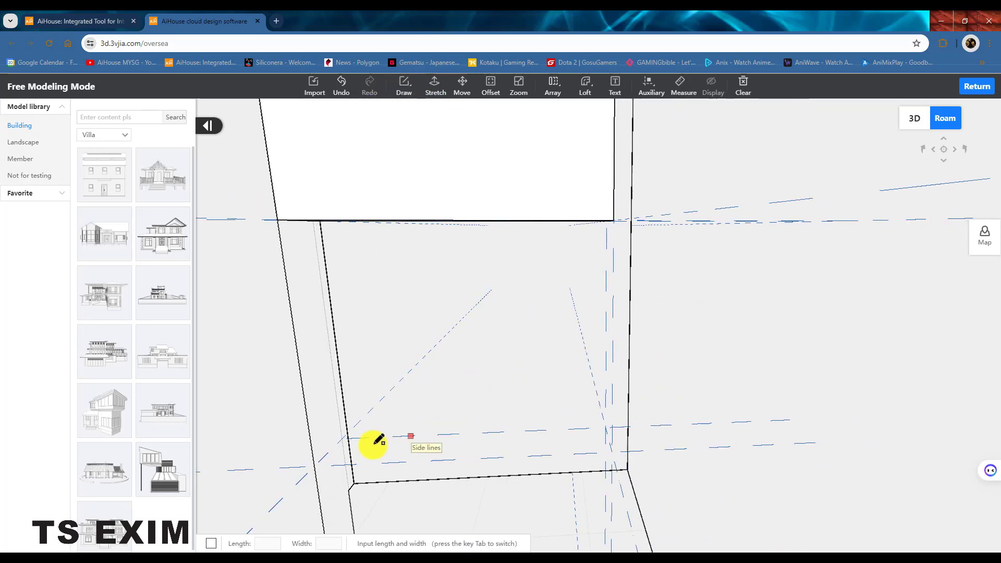
pyautogui.click(345, 437)
pyautogui.click(620, 452)
pyautogui.press('a')
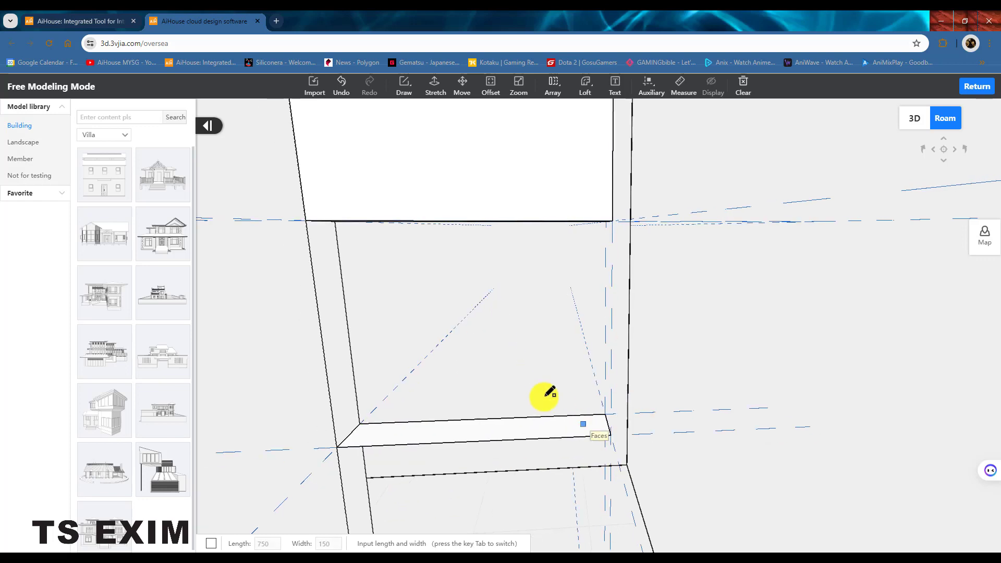
# Stretch the rectangle below the upper block upward until it meets the block's bottom edge
pyautogui.click(477, 189)
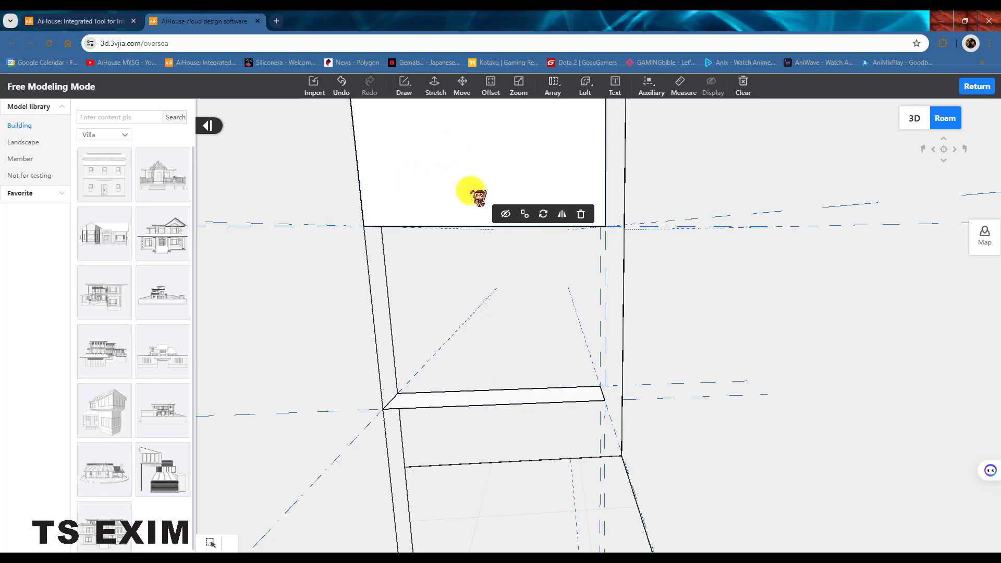
pyautogui.click(496, 166)
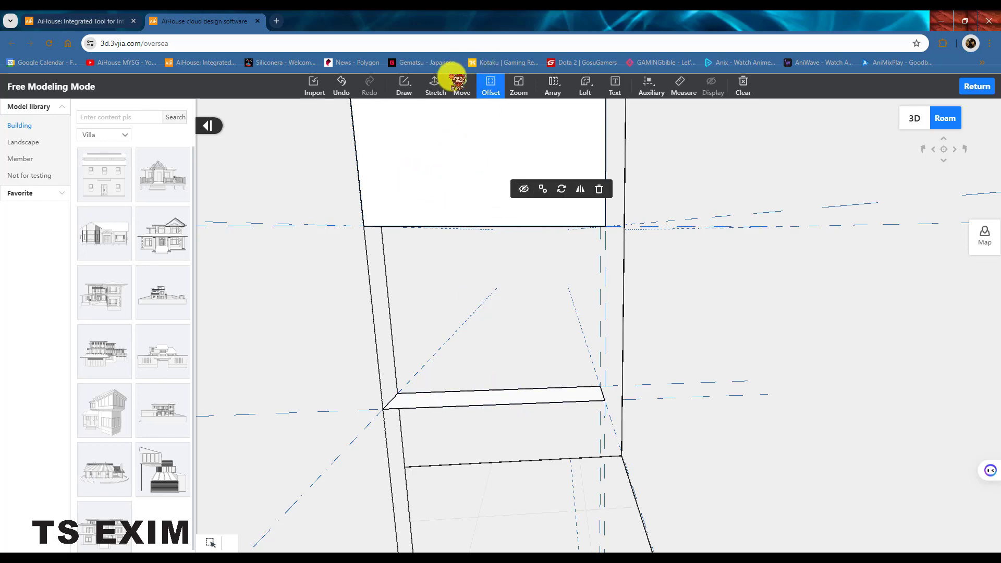
pyautogui.click(434, 85)
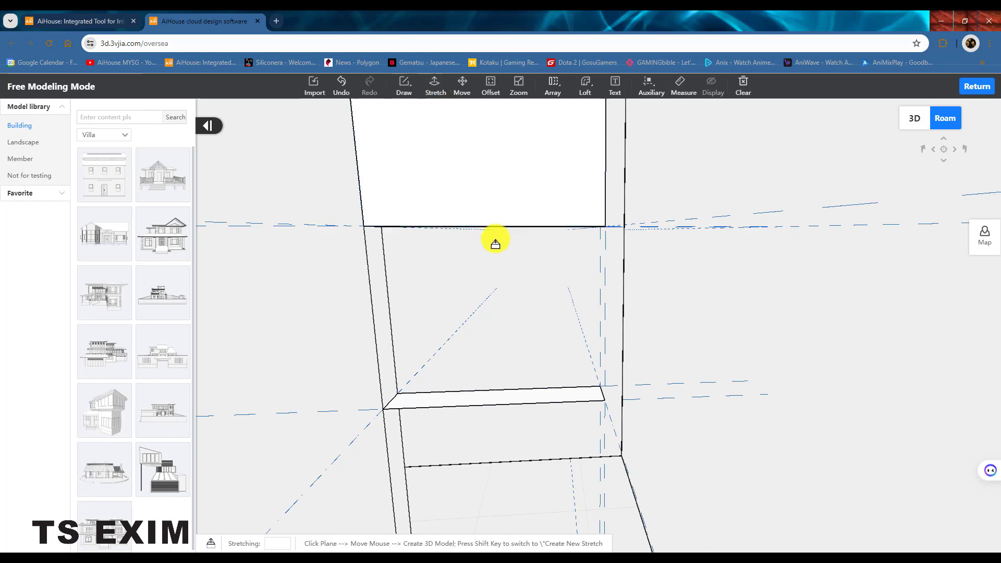
pyautogui.click(537, 400)
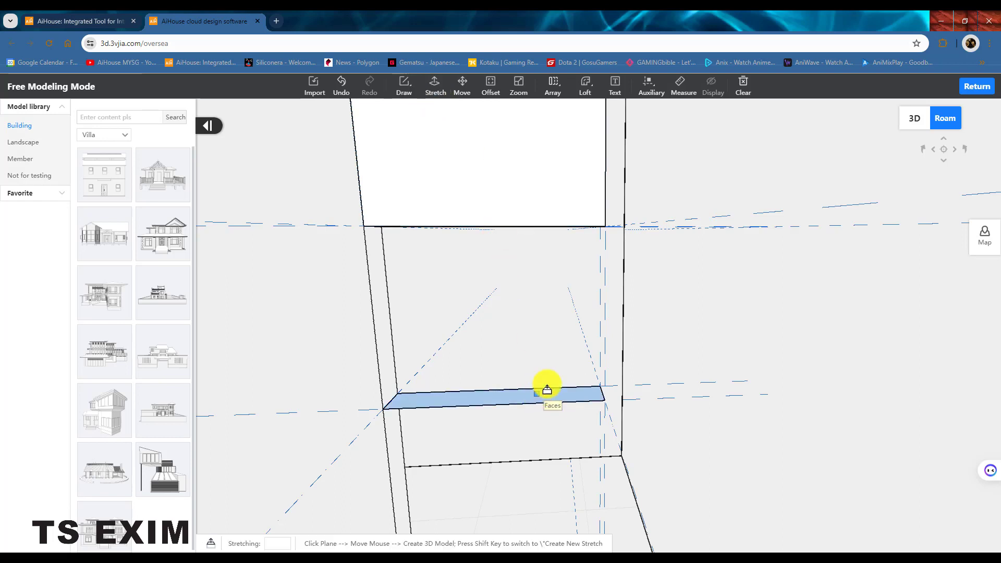
pyautogui.click(604, 227)
pyautogui.press('Escape')
# Draw a vertical circle of 600 mm radius on the new solid's large face, centred on its free lower corner
pyautogui.moveTo(540, 350); pyautogui.dragTo(523, 440)
pyautogui.click(532, 529)
pyautogui.moveTo(532, 527); pyautogui.dragTo(592, 277)
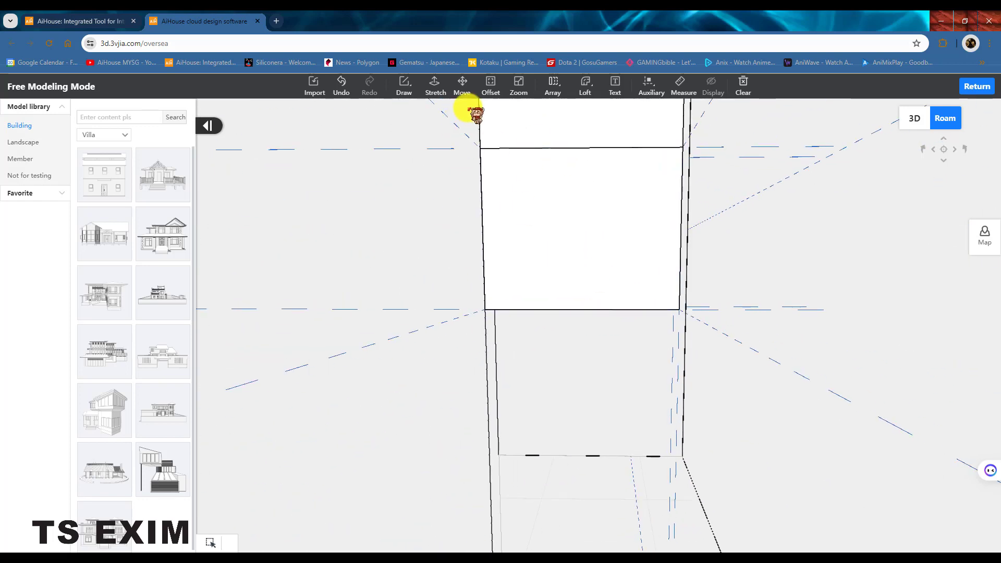
pyautogui.click(405, 87)
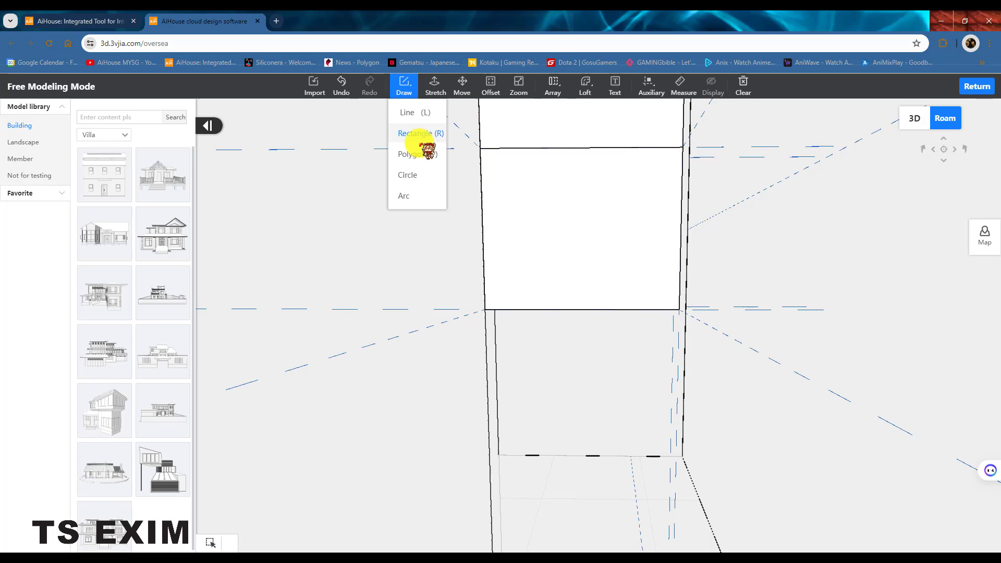
pyautogui.click(418, 176)
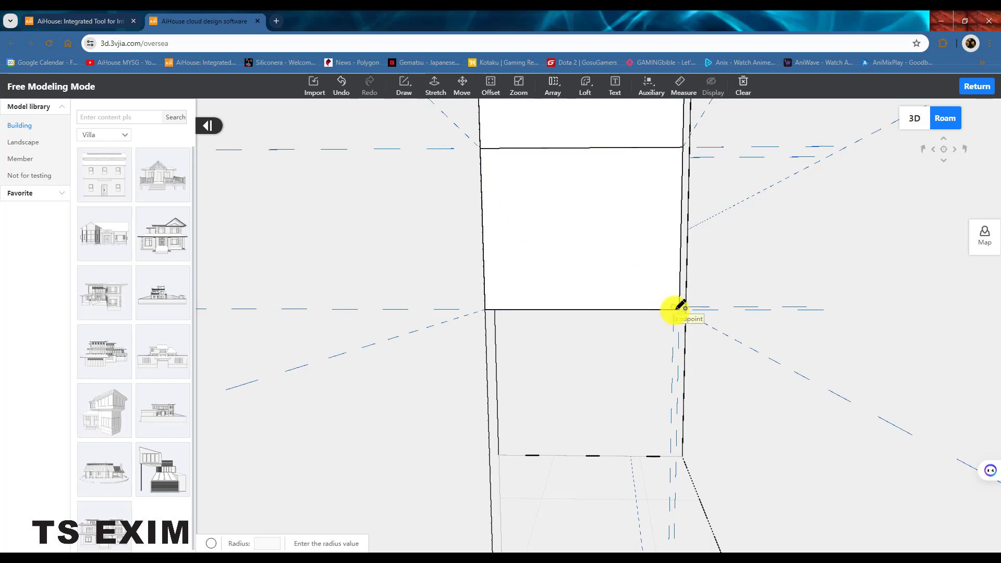
pyautogui.click(698, 320)
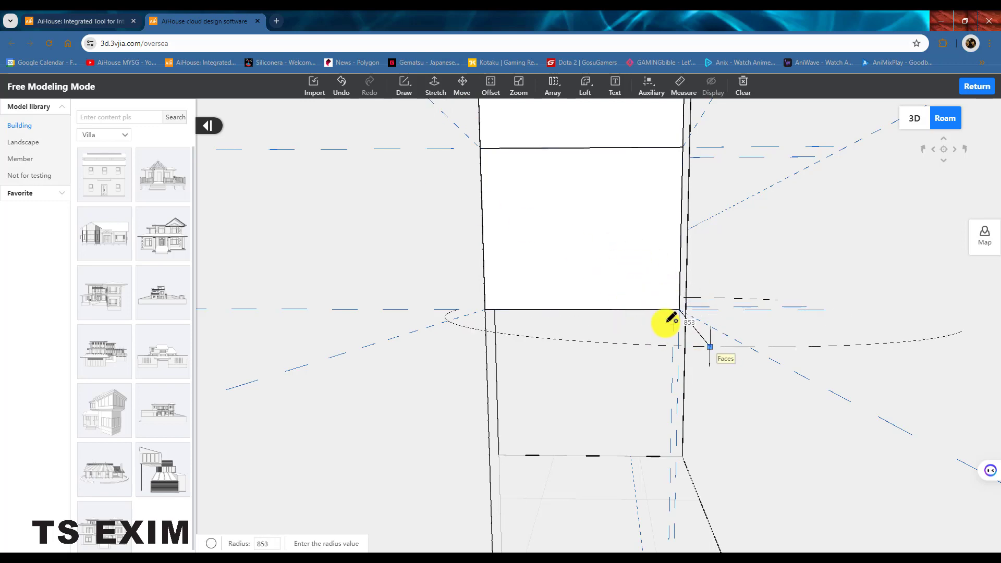
pyautogui.click(669, 319)
pyautogui.scroll(4, 756, 309)
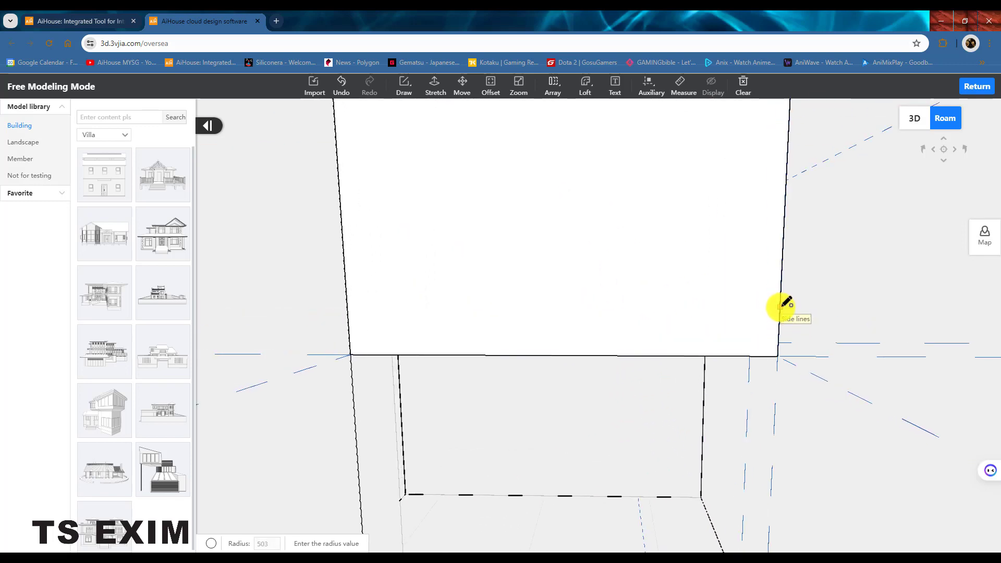
pyautogui.click(778, 356)
pyautogui.press('q')
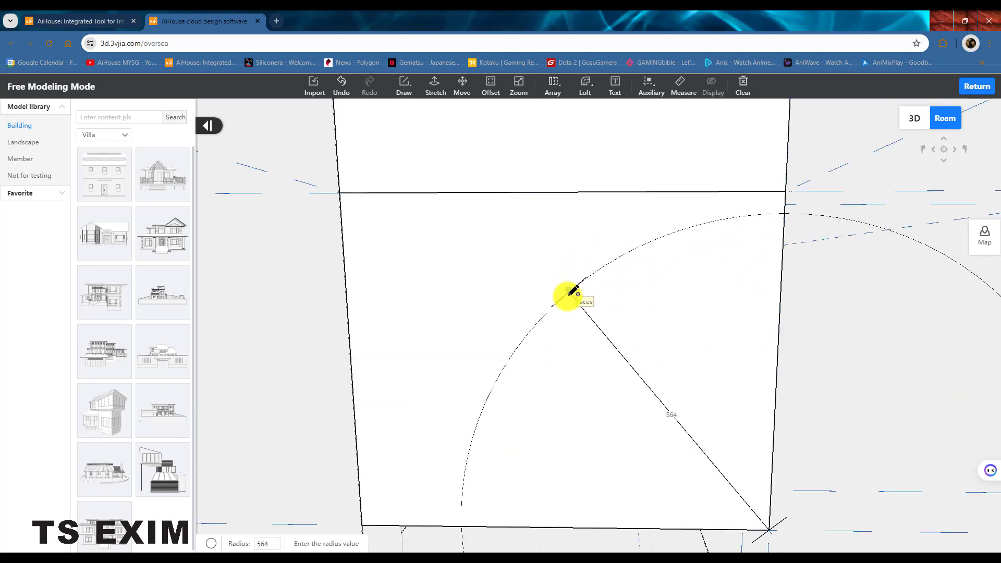
pyautogui.scroll(-2, 561, 318)
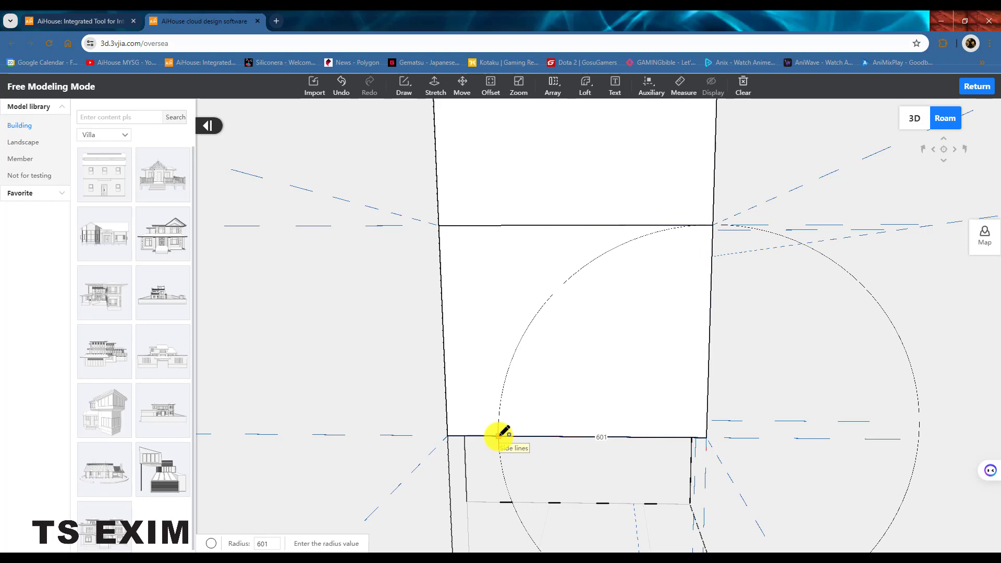
pyautogui.press('Return')
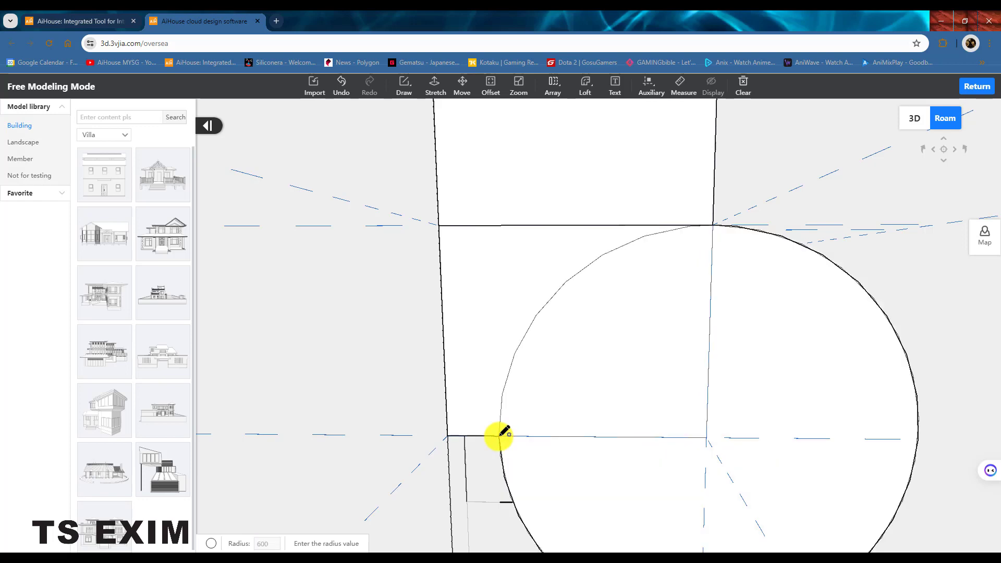
pyautogui.press('Escape')
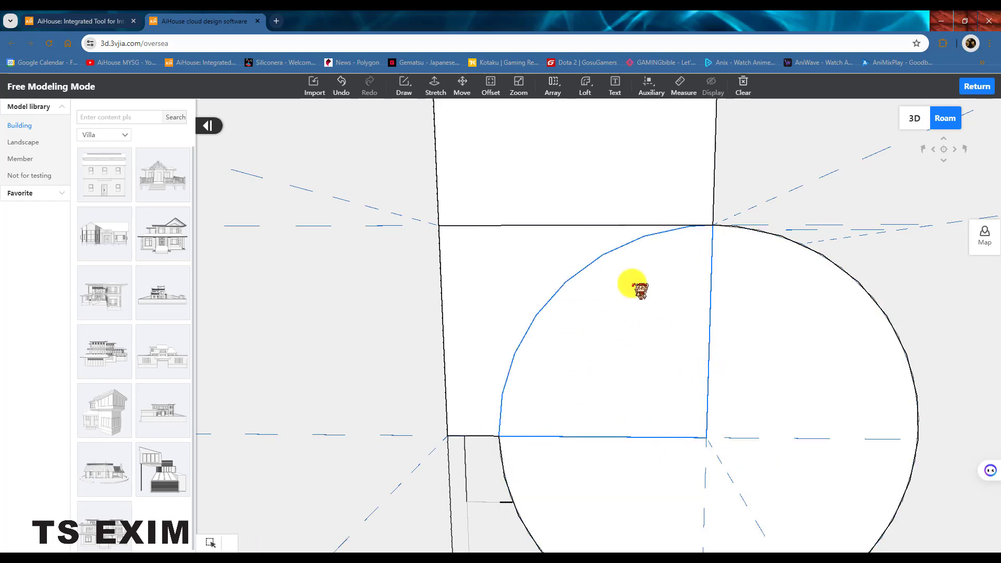
# Delete the portion of the circle lying outside the solid's face, keeping only the quarter arc on it
pyautogui.click(791, 366)
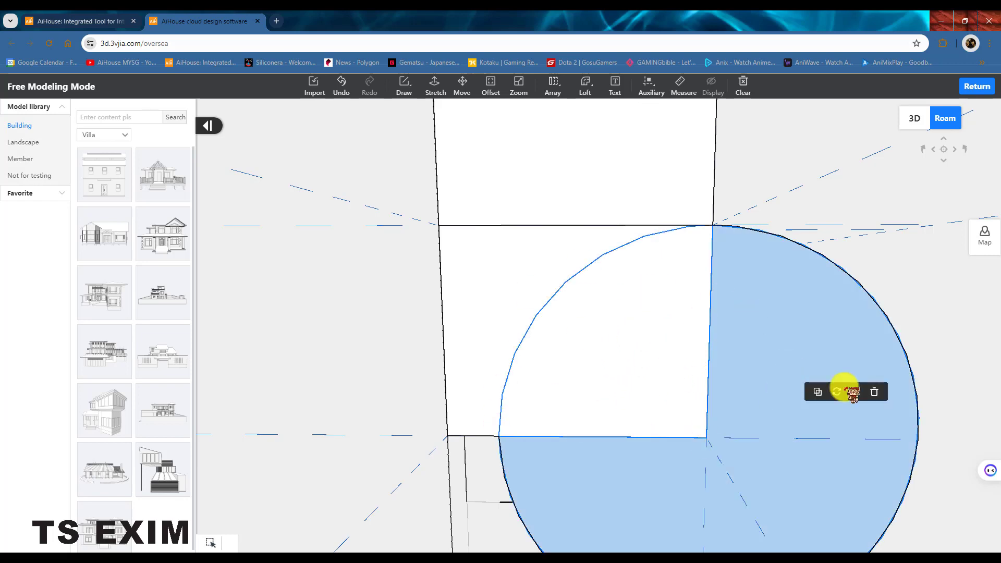
pyautogui.click(875, 391)
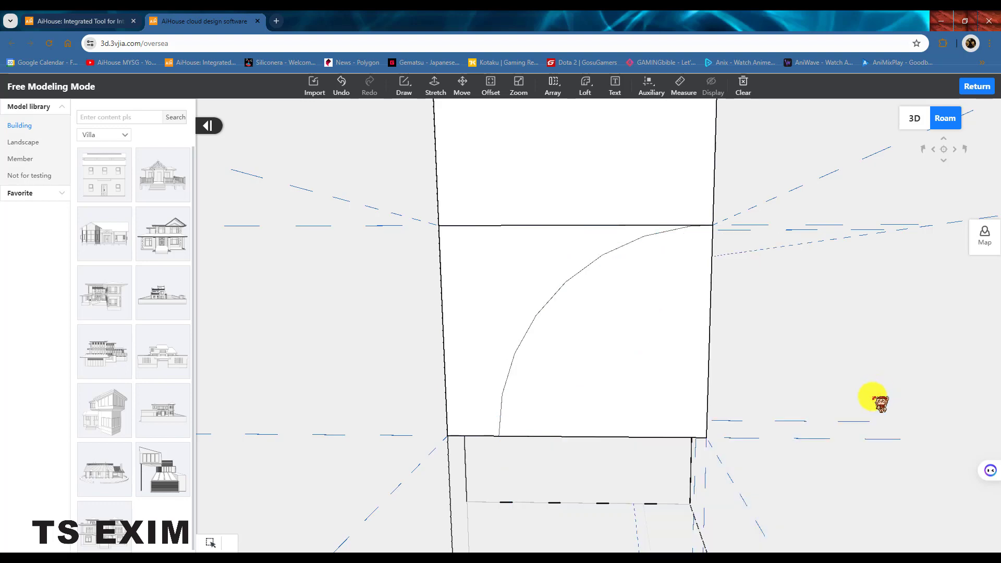
# Stretch the quarter-circle face 150 mm through the solid's thickness using the create-new-stretch mode
pyautogui.click(637, 373)
pyautogui.scroll(2, 582, 372)
pyautogui.scroll(3, 579, 366)
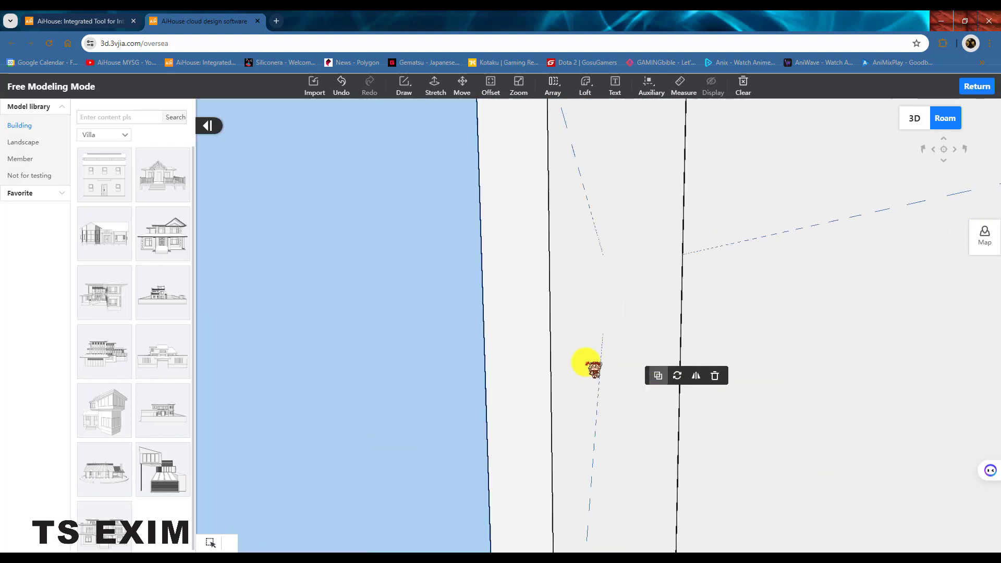
pyautogui.moveTo(586, 362)
pyautogui.mouseDown()
pyautogui.moveTo(467, 373)
pyautogui.moveTo(602, 374)
pyautogui.moveTo(692, 392)
pyautogui.moveTo(733, 368)
pyautogui.moveTo(684, 340)
pyautogui.moveTo(594, 334)
pyautogui.mouseUp()
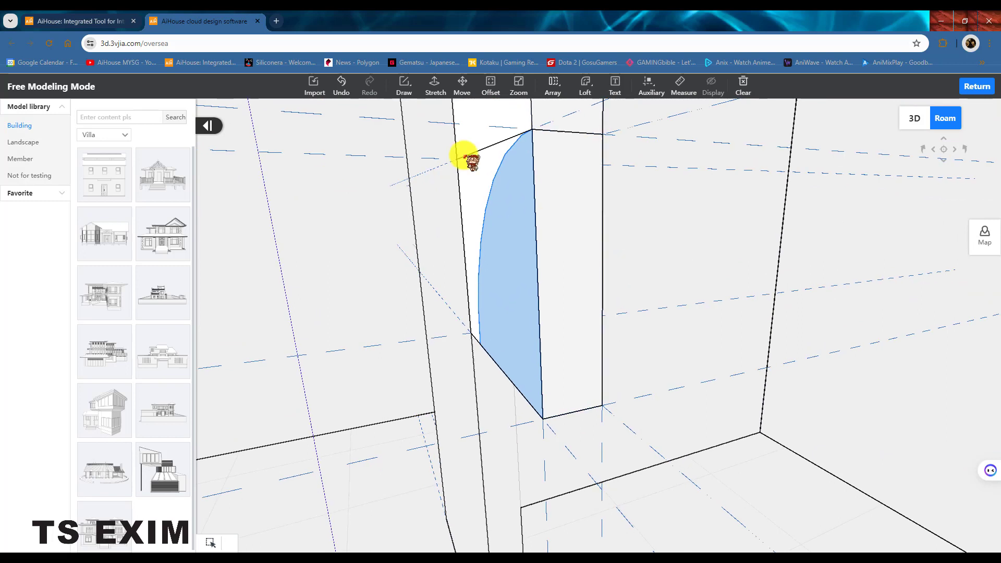
pyautogui.click(434, 94)
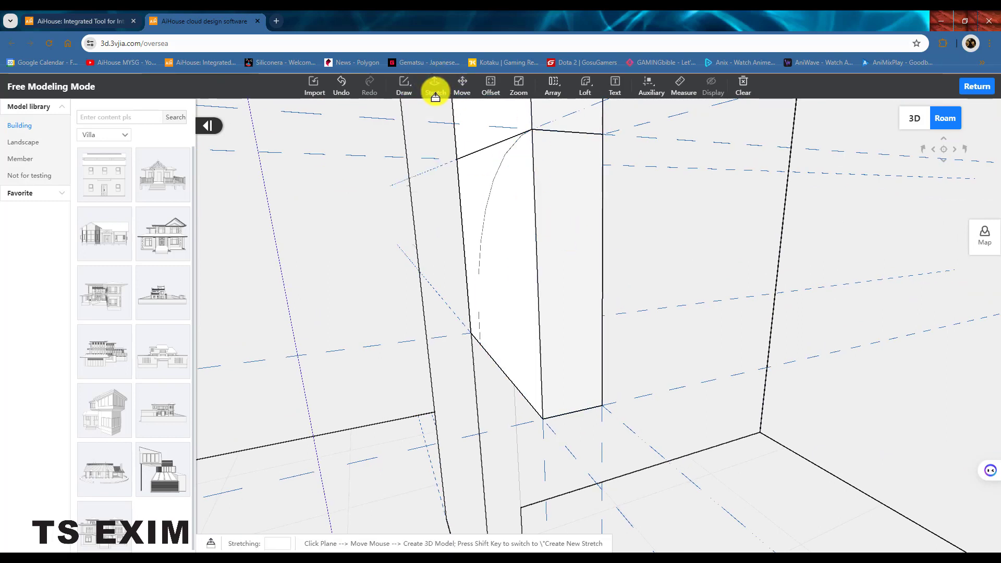
pyautogui.click(506, 294)
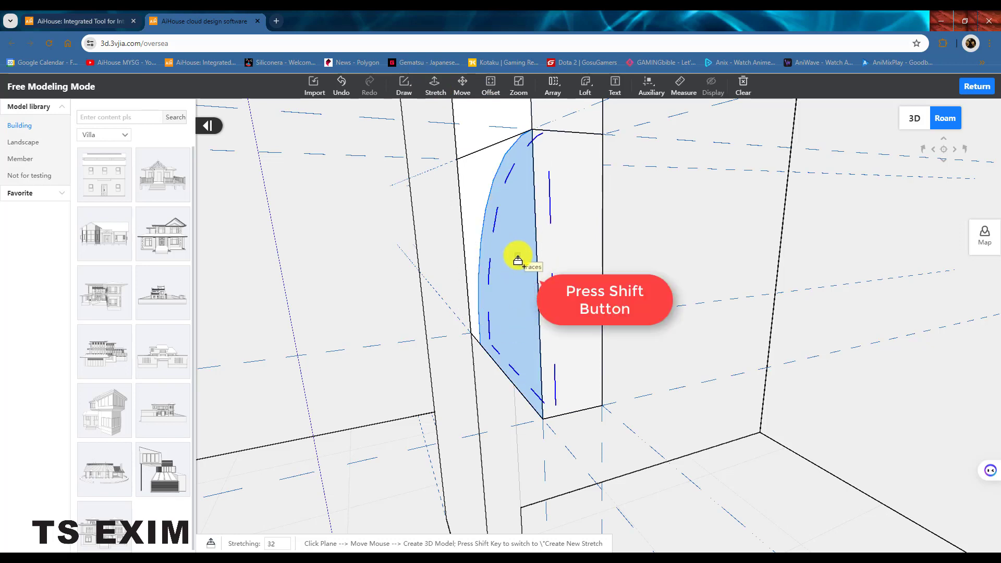
pyautogui.click(502, 279)
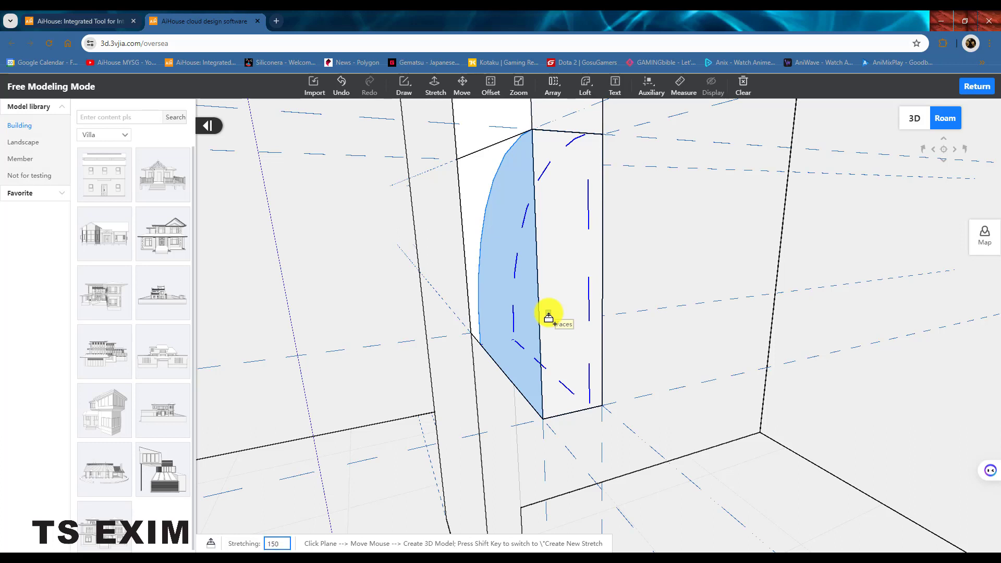
pyautogui.press('Return')
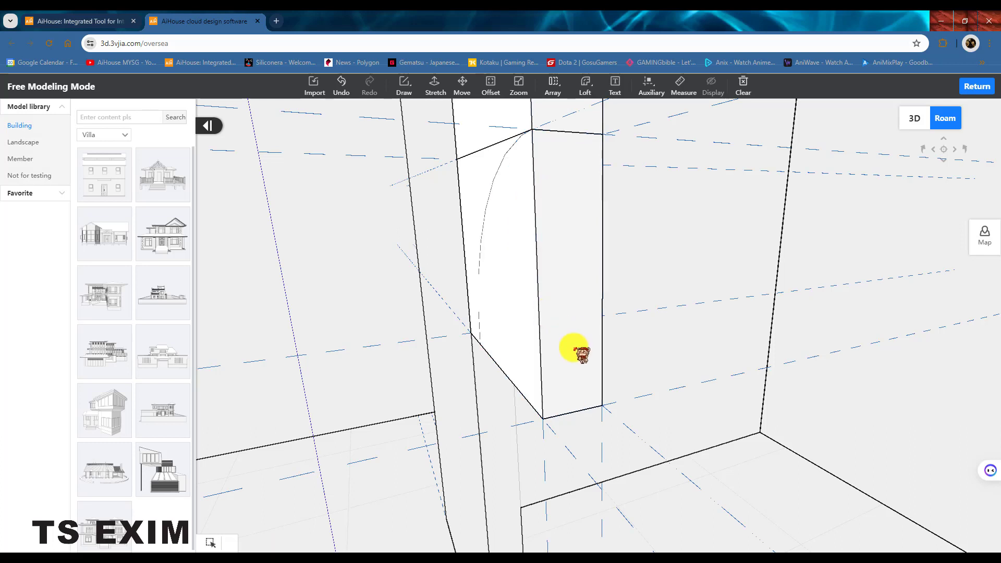
# Measure the solid's thickness along the lower and upper edges of its free end
pyautogui.click(690, 90)
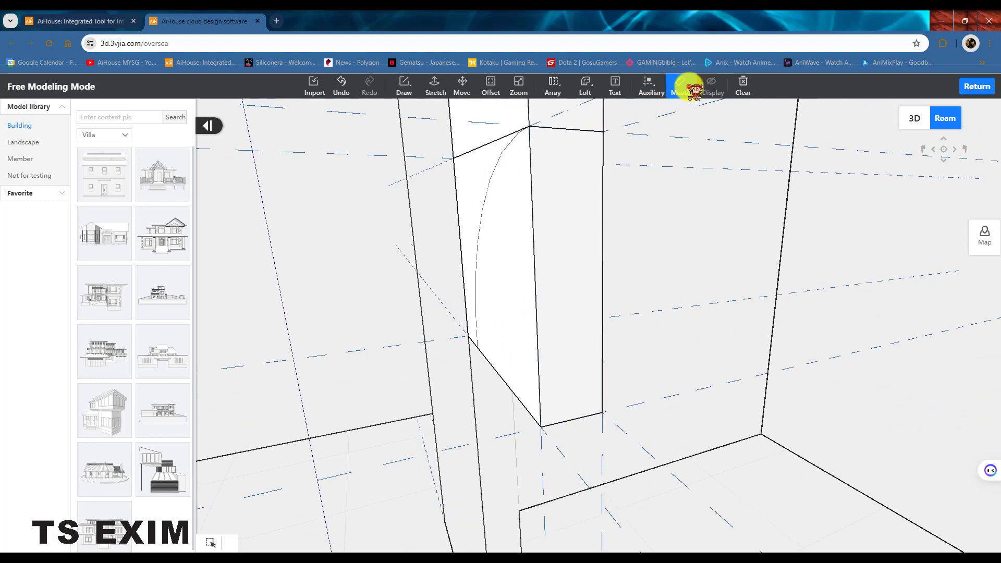
pyautogui.click(542, 426)
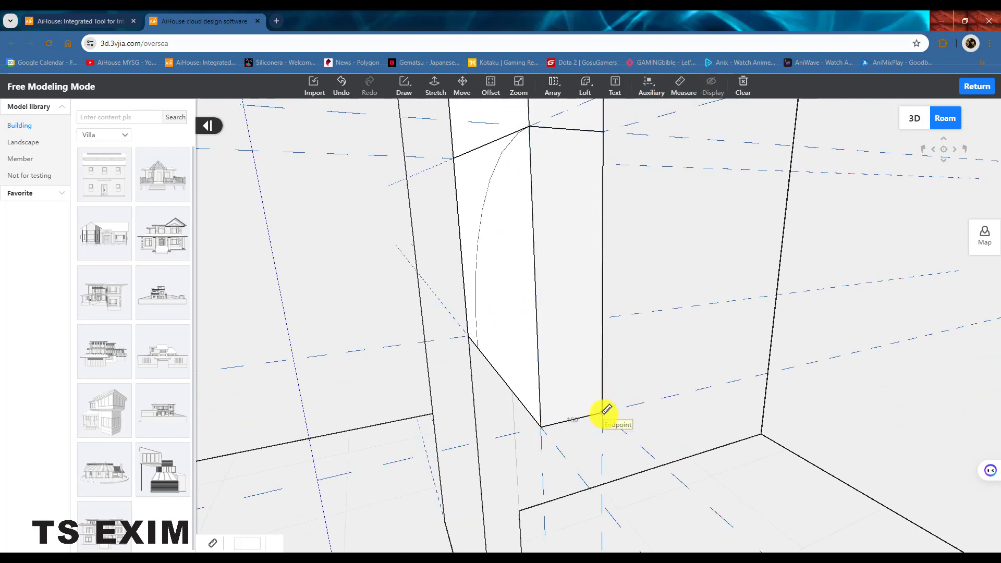
pyautogui.click(530, 127)
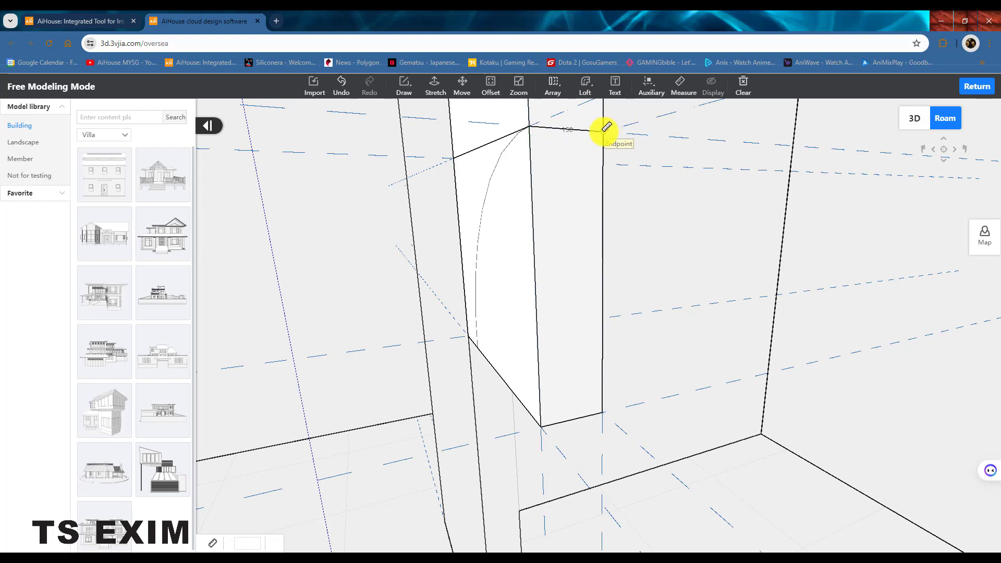
pyautogui.click(604, 132)
pyautogui.moveTo(666, 238); pyautogui.dragTo(334, 281, button='middle')
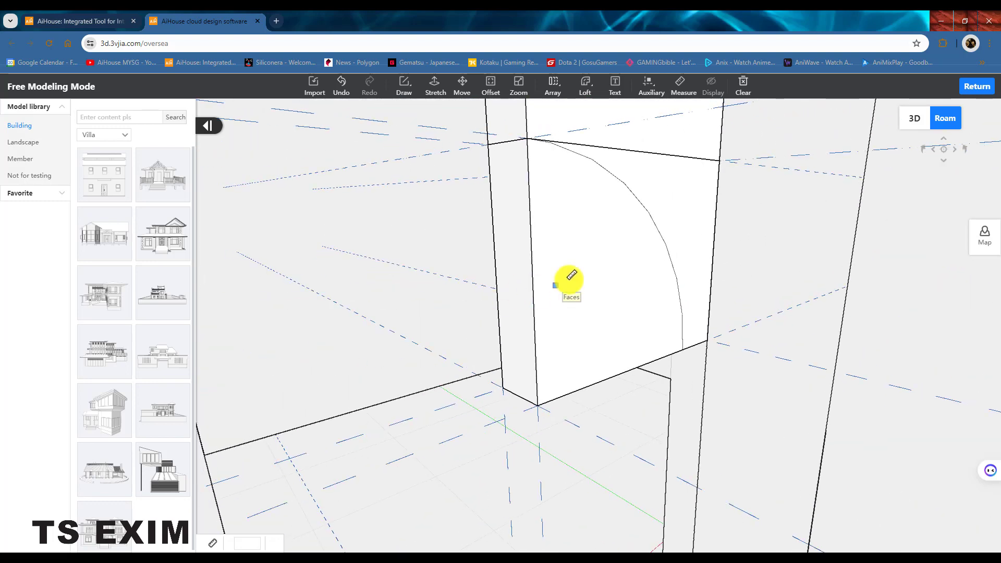
pyautogui.press('Escape')
# Delete the front, back, end and bottom faces of the quarter-circle volume to open up the arch
pyautogui.click(576, 274)
pyautogui.press('Delete')
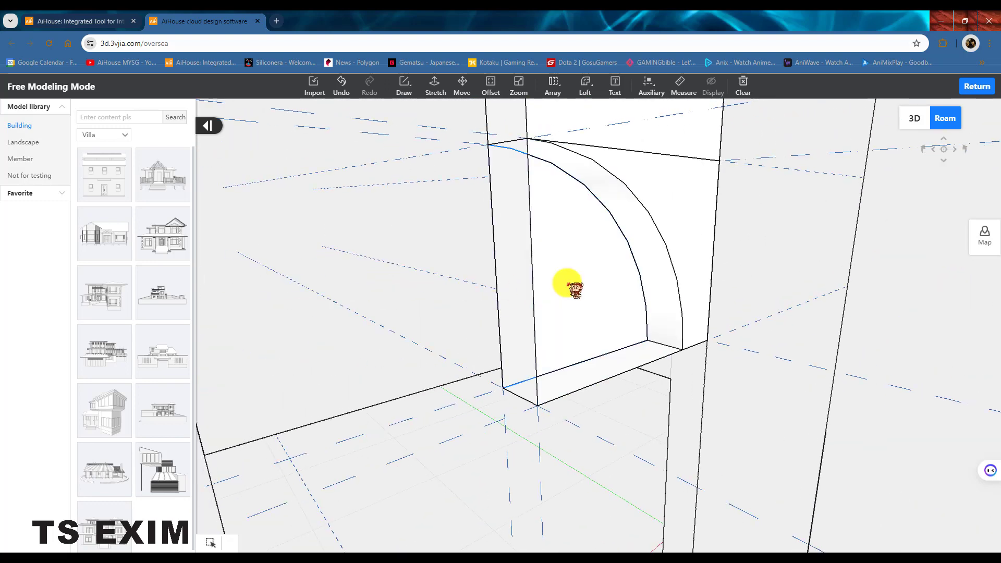
pyautogui.click(569, 283)
pyautogui.press('Delete')
pyautogui.click(523, 267)
pyautogui.press('Delete')
pyautogui.click(599, 376)
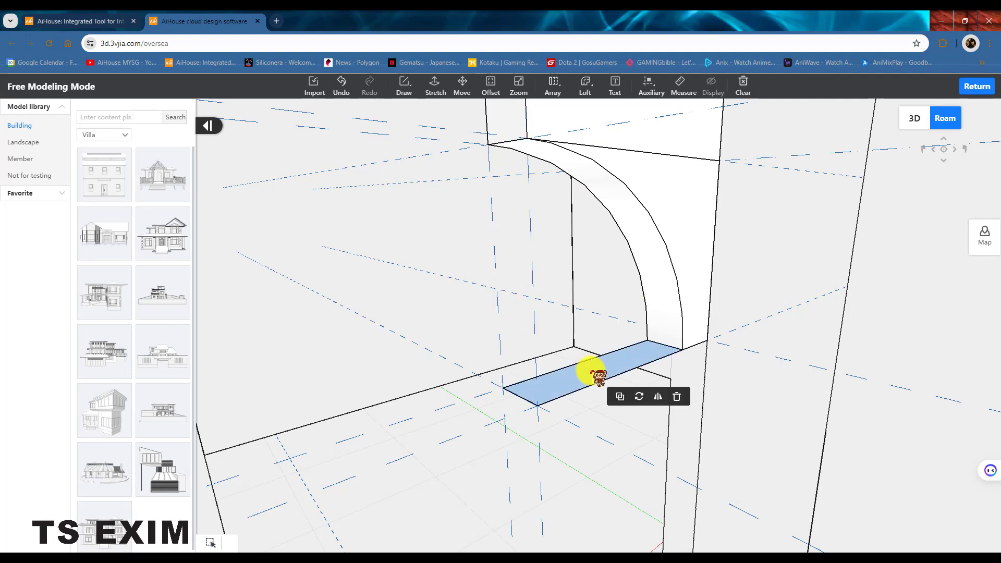
pyautogui.press('Delete')
# Stretch the small remaining bottom face at the arch's foot 2000 mm down to the floor
pyautogui.moveTo(594, 369); pyautogui.dragTo(583, 324, button='middle')
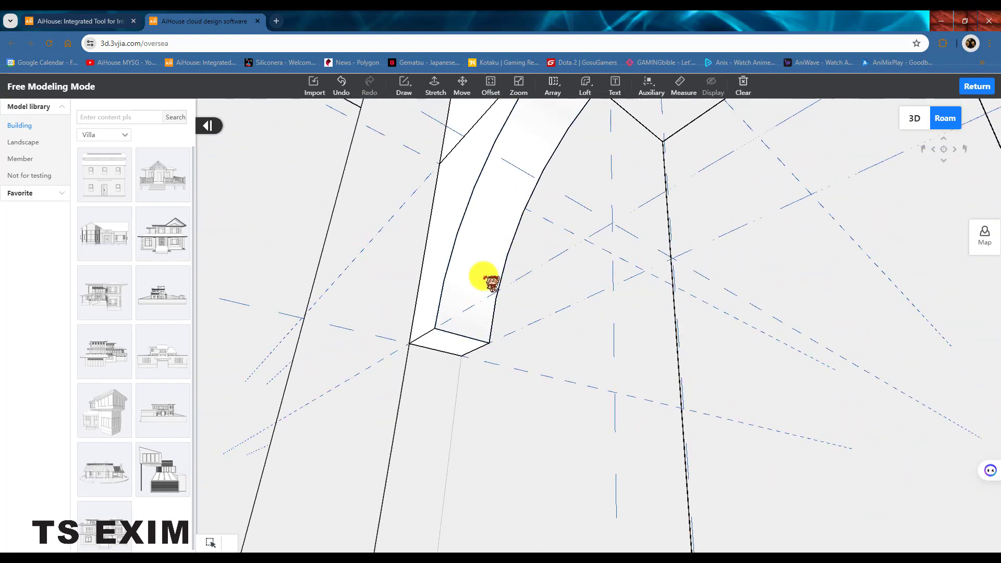
pyautogui.click(456, 347)
pyautogui.moveTo(456, 346); pyautogui.dragTo(576, 287, button='middle')
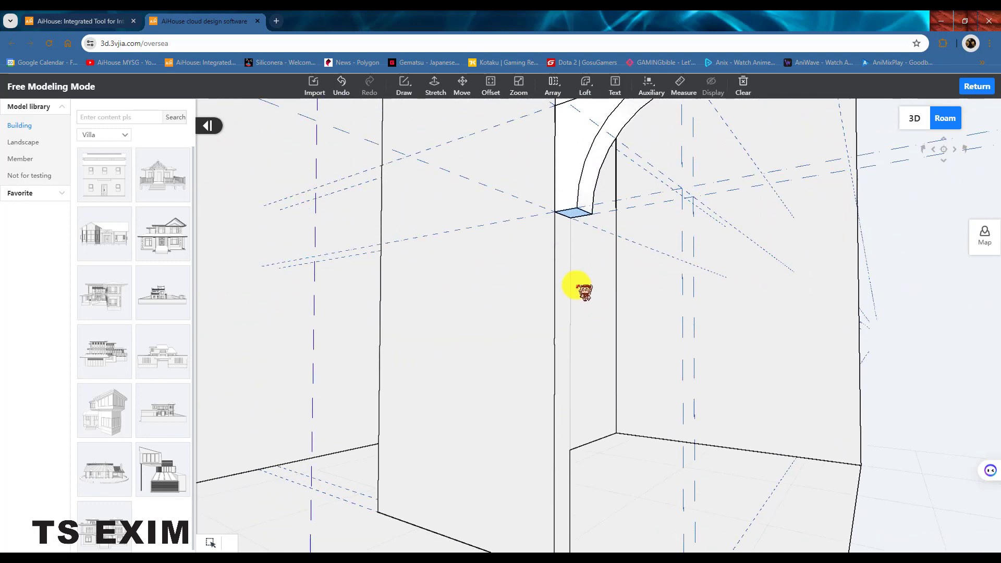
pyautogui.click(437, 86)
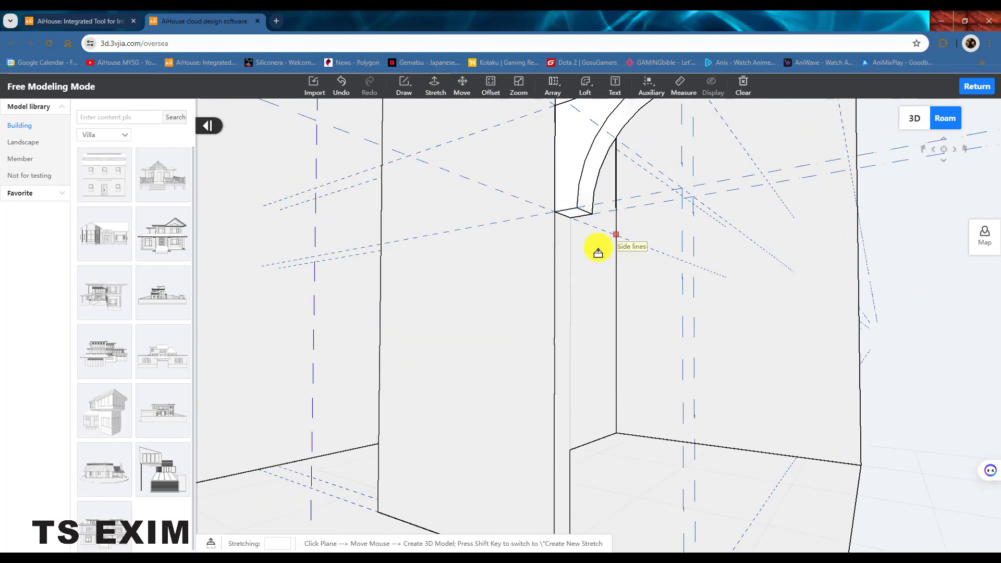
pyautogui.click(574, 217)
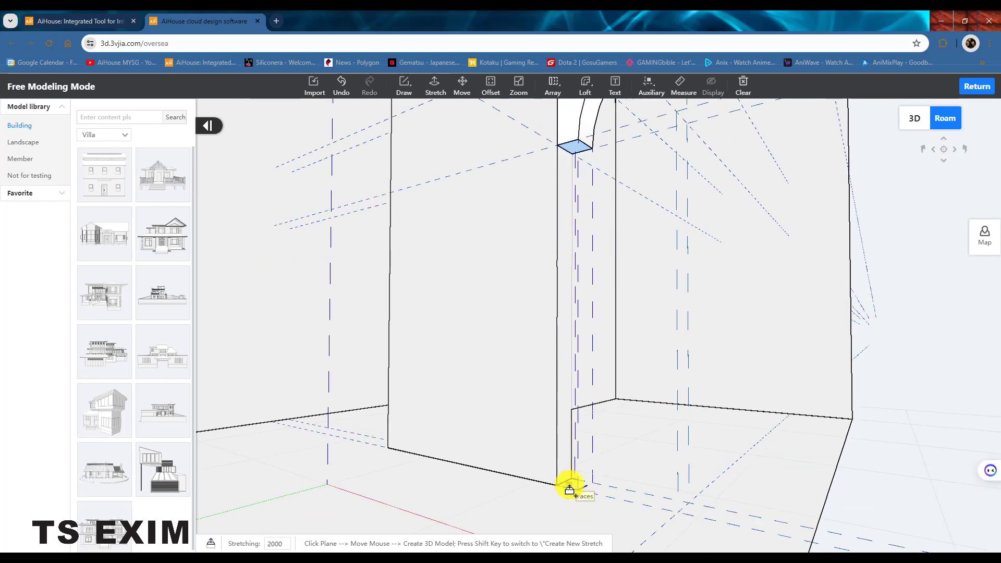
pyautogui.click(570, 483)
pyautogui.press('Escape')
# Select the whole arch piece with its leg and combine it into one object
pyautogui.moveTo(599, 263); pyautogui.dragTo(533, 236, button='right')
pyautogui.click(462, 221)
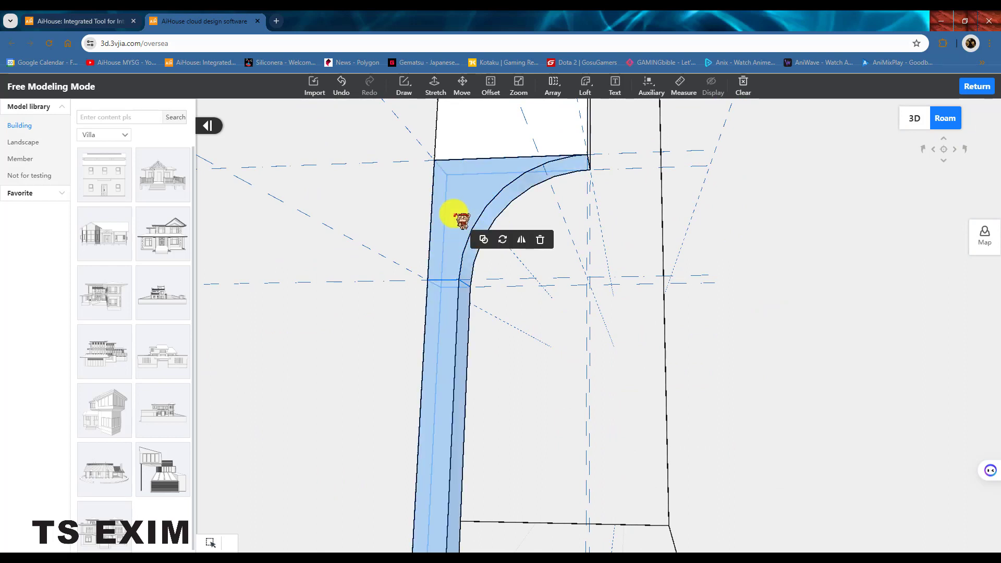
pyautogui.click(483, 240)
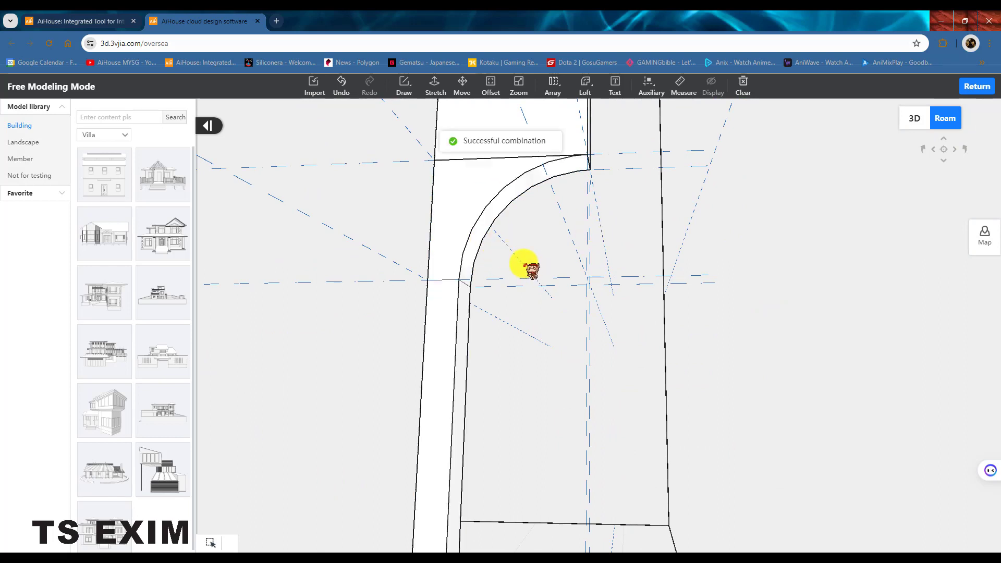
# Leave free modeling for the kitchen scene and view the arch beside the partition
pyautogui.moveTo(521, 266); pyautogui.dragTo(584, 275, button='right')
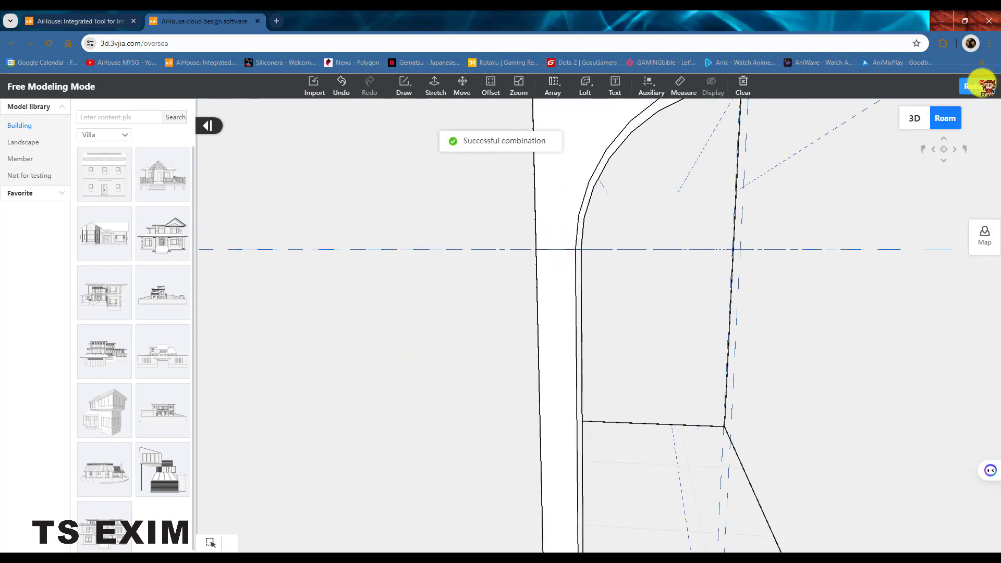
pyautogui.press('Escape')
pyautogui.press('s')
pyautogui.press('a')
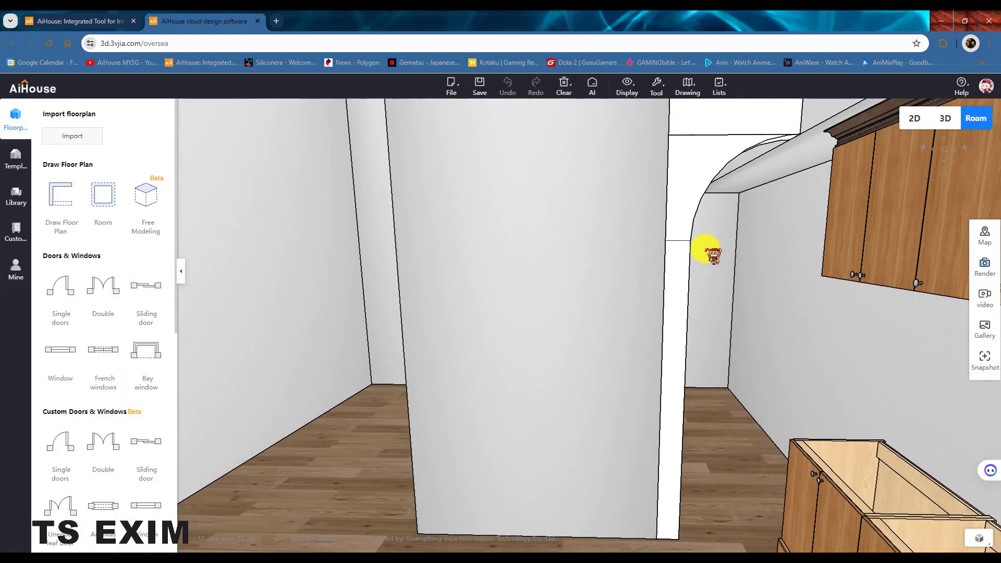
# Compare the arch beside the partition and wall cabinets with the arched opening in the reference kitchen picture
pyautogui.press('d')
pyautogui.moveTo(697, 213); pyautogui.dragTo(663, 247, button='right')
pyautogui.press('w')
pyautogui.press('a')
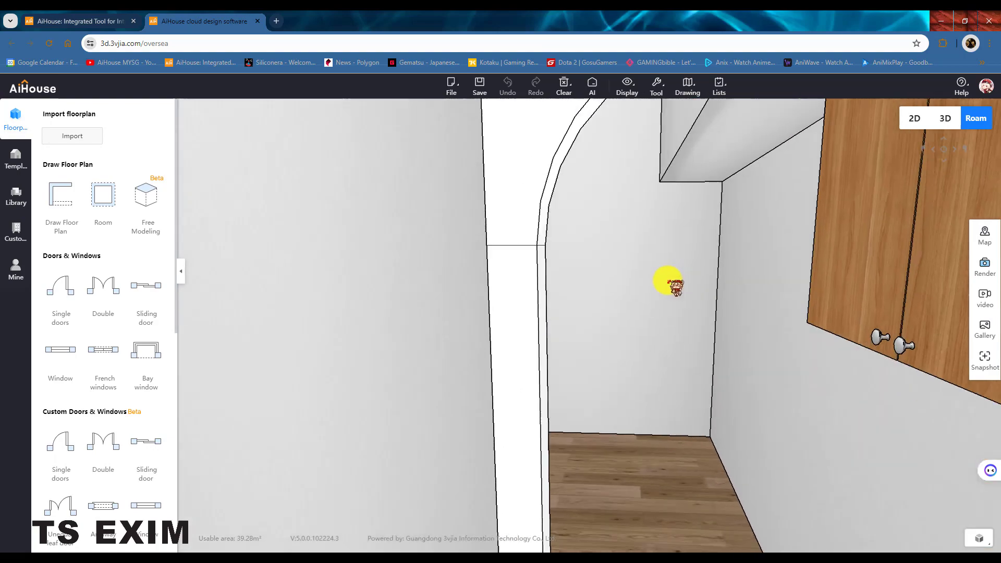
pyautogui.press('s')
pyautogui.press('s')
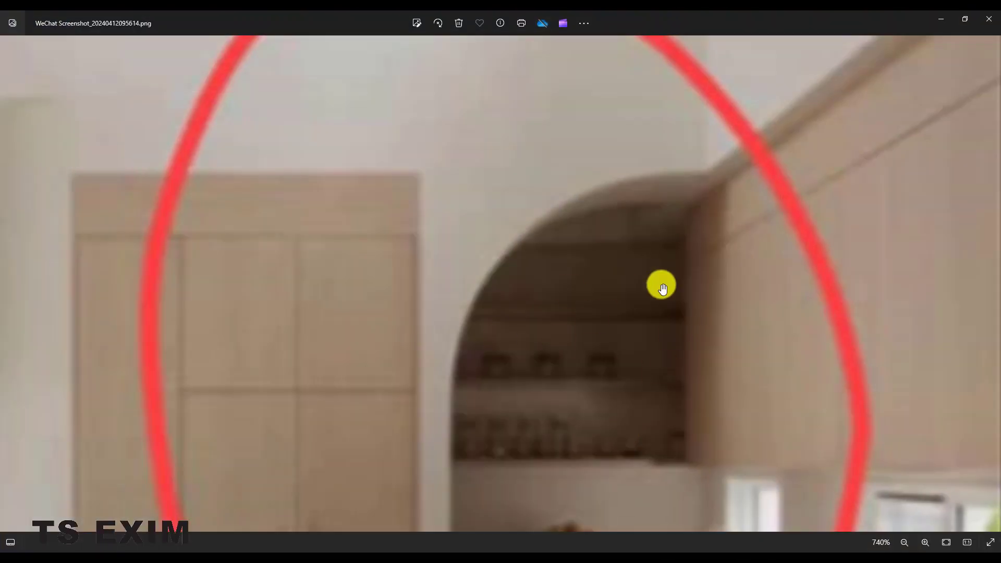
pyautogui.scroll(-4, 662, 284)
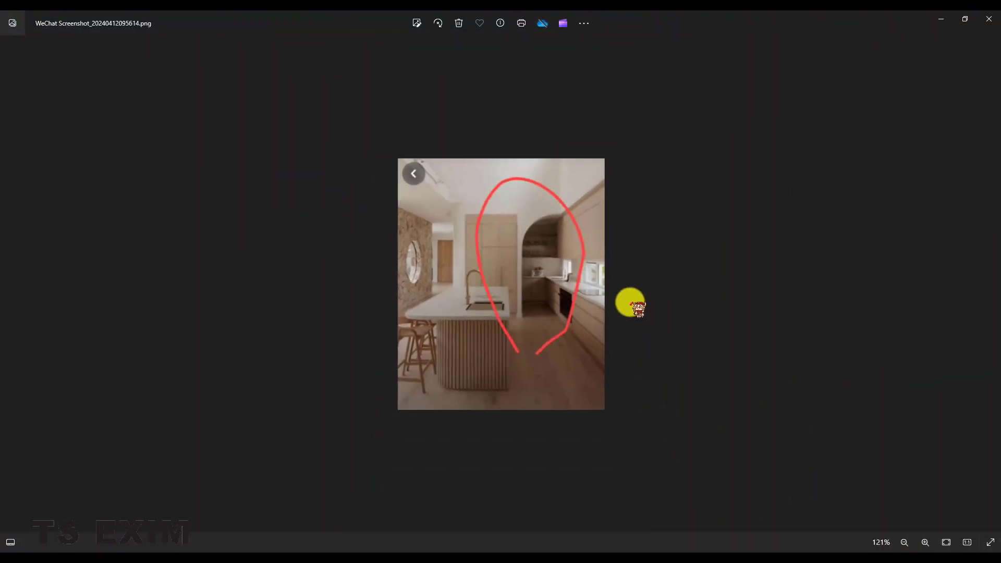
pyautogui.scroll(2, 637, 307)
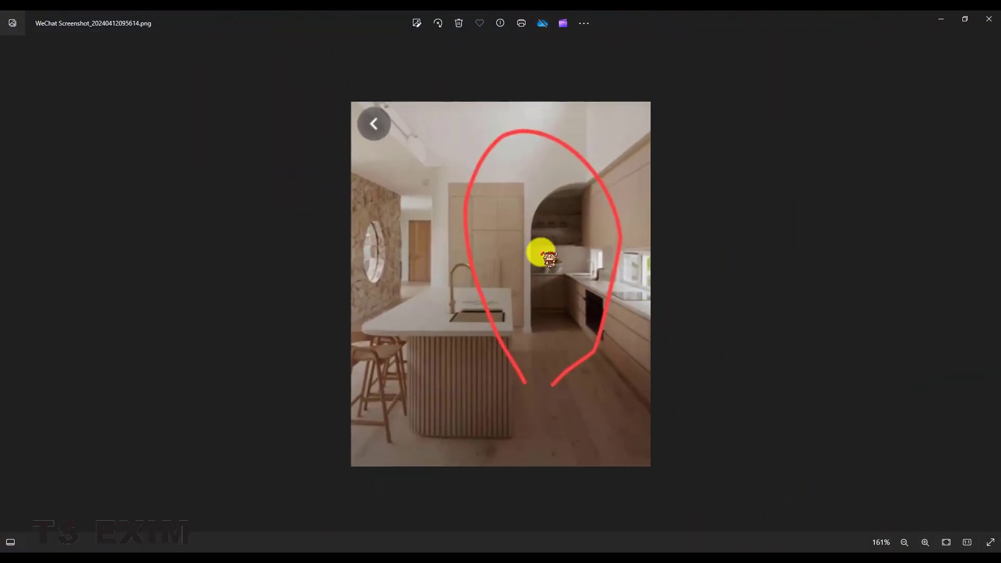
pyautogui.click(937, 21)
pyautogui.moveTo(666, 280); pyautogui.dragTo(662, 248)
pyautogui.press('w')
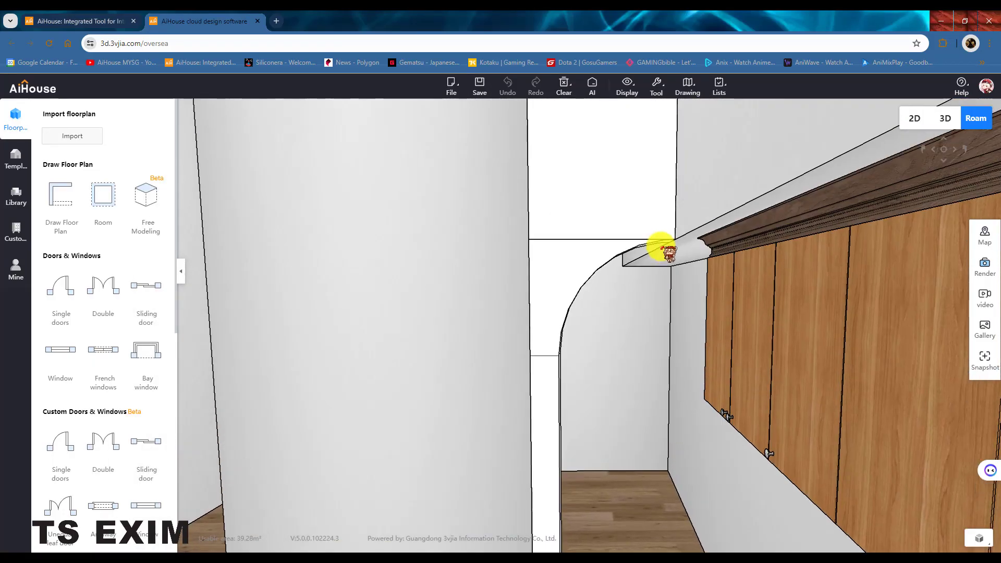
pyautogui.press('w')
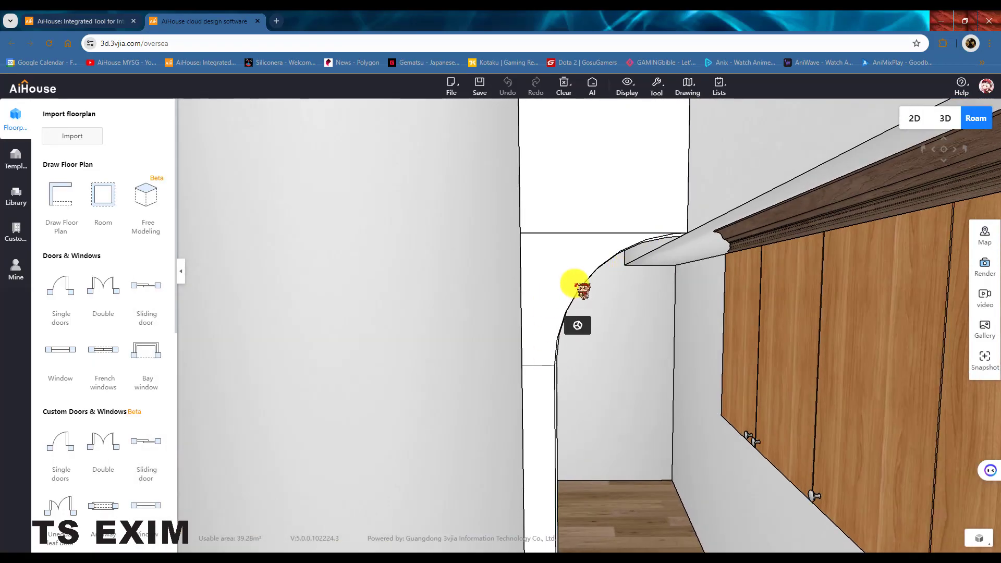
# Apply the cement-grey paint material HMH8012 from the general material library to the arch piece and its leg
pyautogui.click(20, 201)
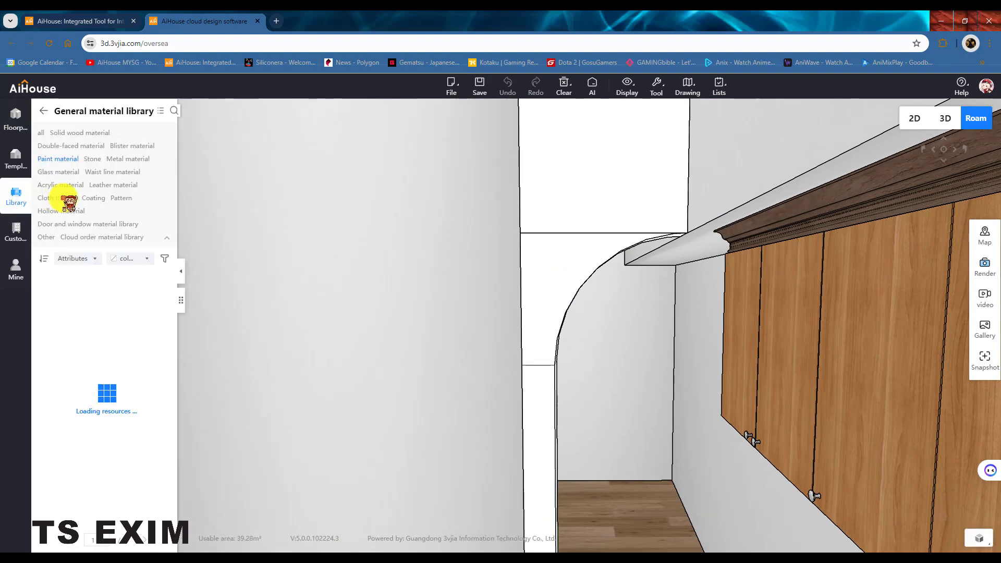
pyautogui.click(44, 111)
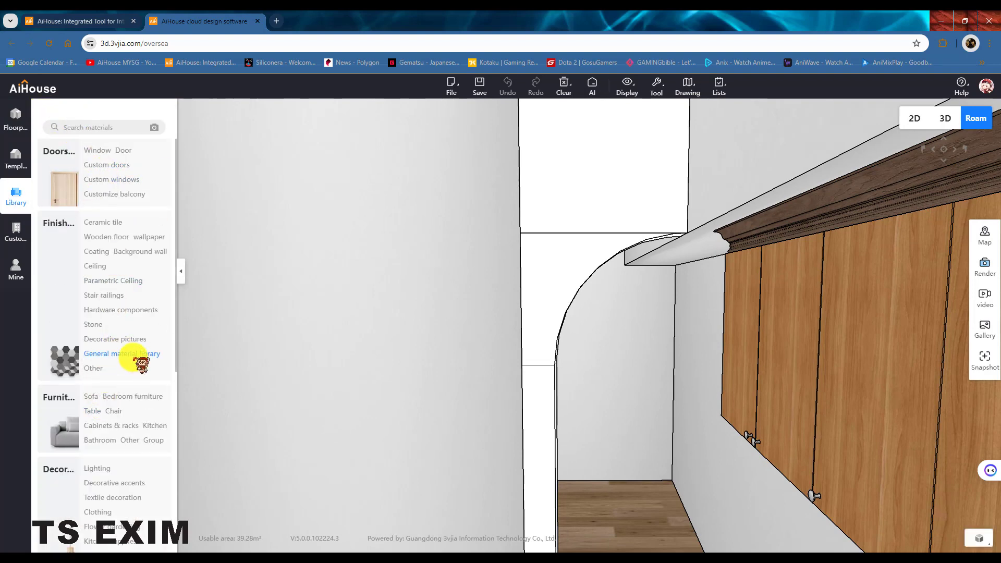
pyautogui.click(130, 355)
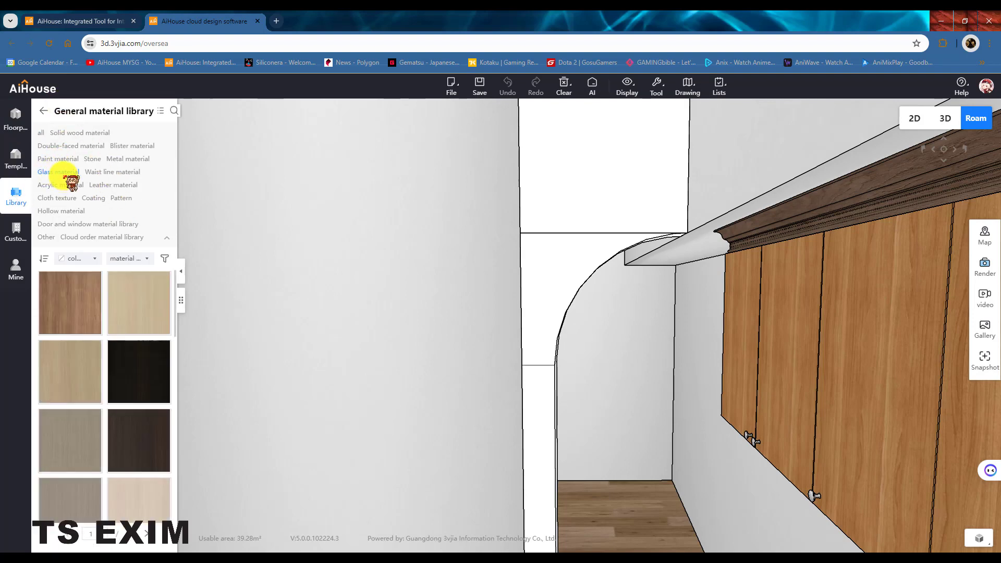
pyautogui.click(58, 172)
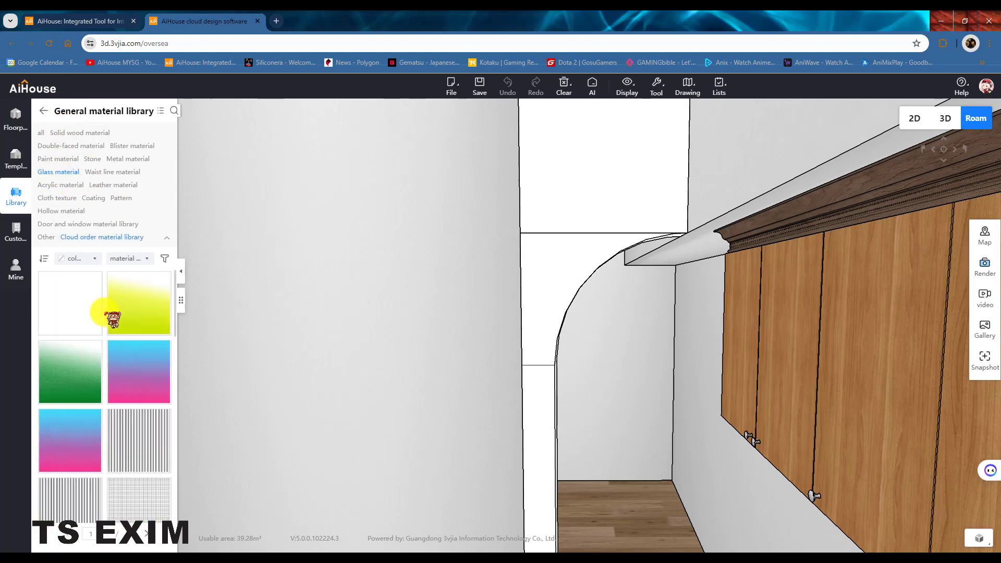
pyautogui.click(58, 159)
pyautogui.scroll(-3, 92, 327)
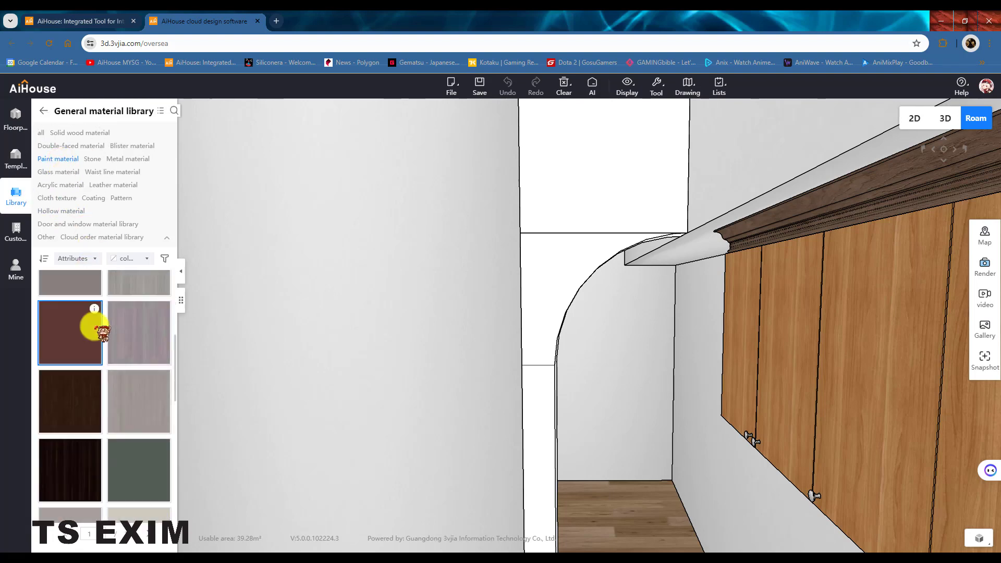
pyautogui.scroll(-10, 94, 326)
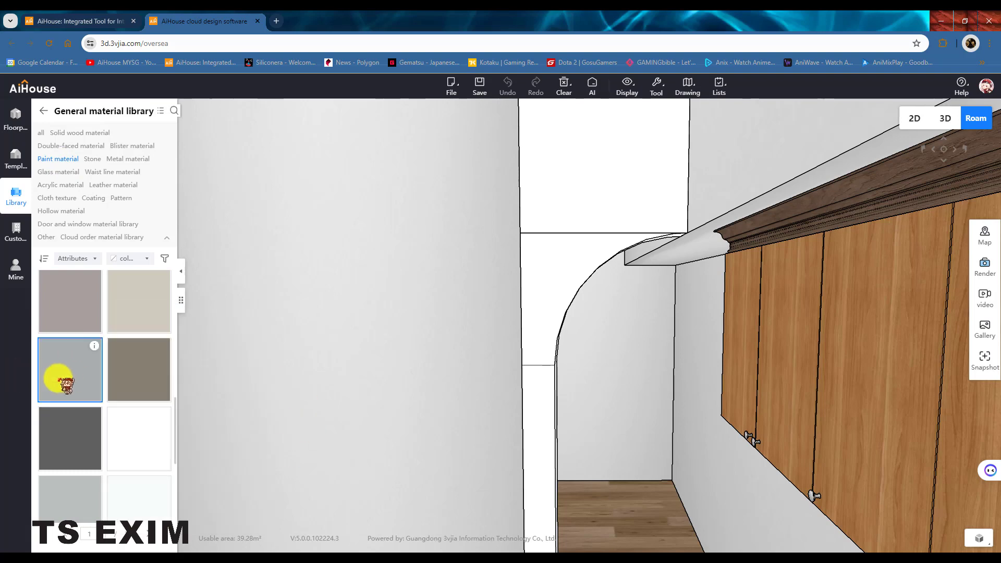
pyautogui.click(562, 277)
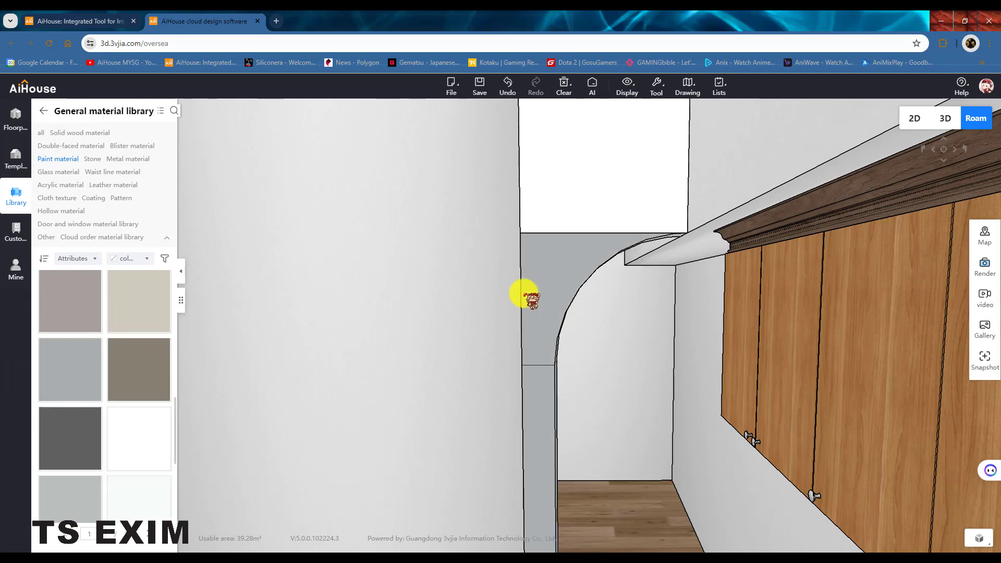
# Apply the same cement-grey paint to the white panel above the arch
pyautogui.press('w')
pyautogui.press('d')
pyautogui.moveTo(479, 319); pyautogui.dragTo(394, 322)
pyautogui.press('s')
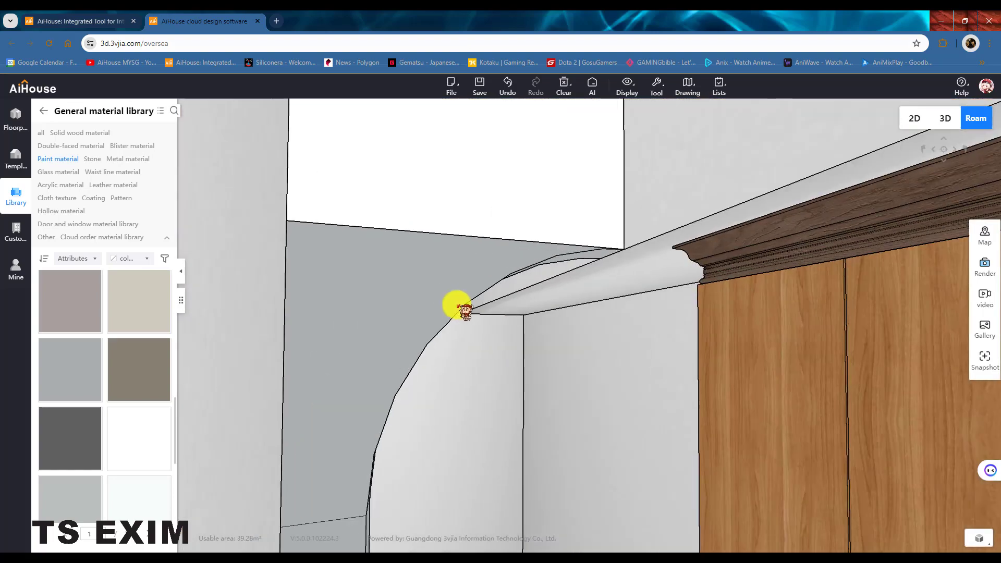
pyautogui.click(127, 364)
pyautogui.click(470, 216)
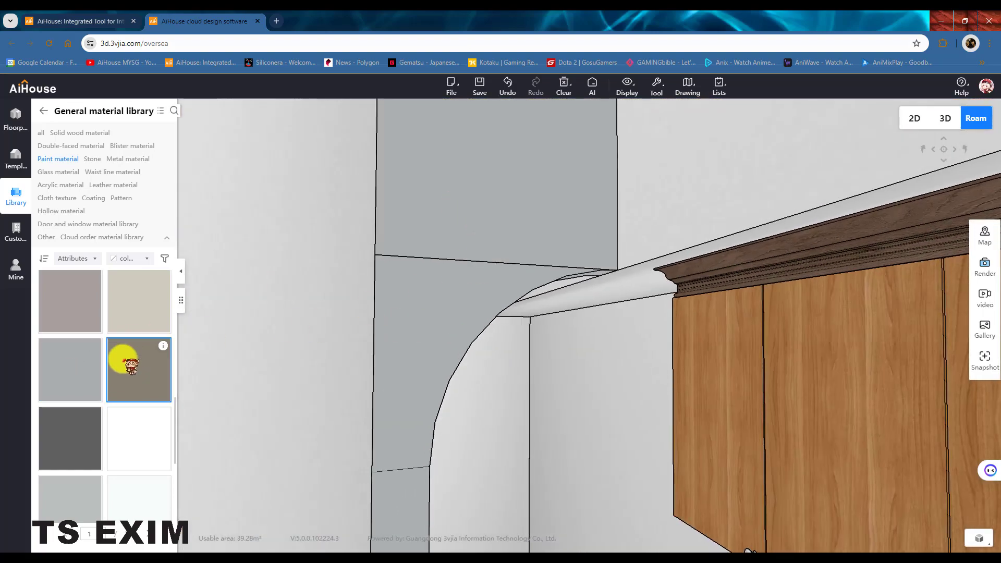
# Apply the cement-grey paint to the wall face above the cabinets and to the projecting bulkhead
pyautogui.click(52, 365)
pyautogui.click(688, 202)
pyautogui.click(72, 361)
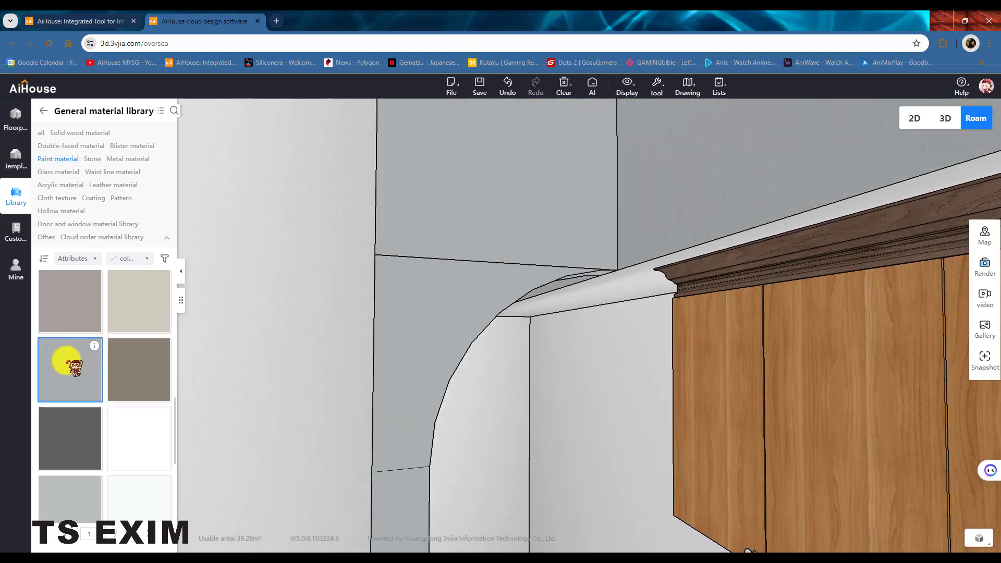
pyautogui.click(629, 300)
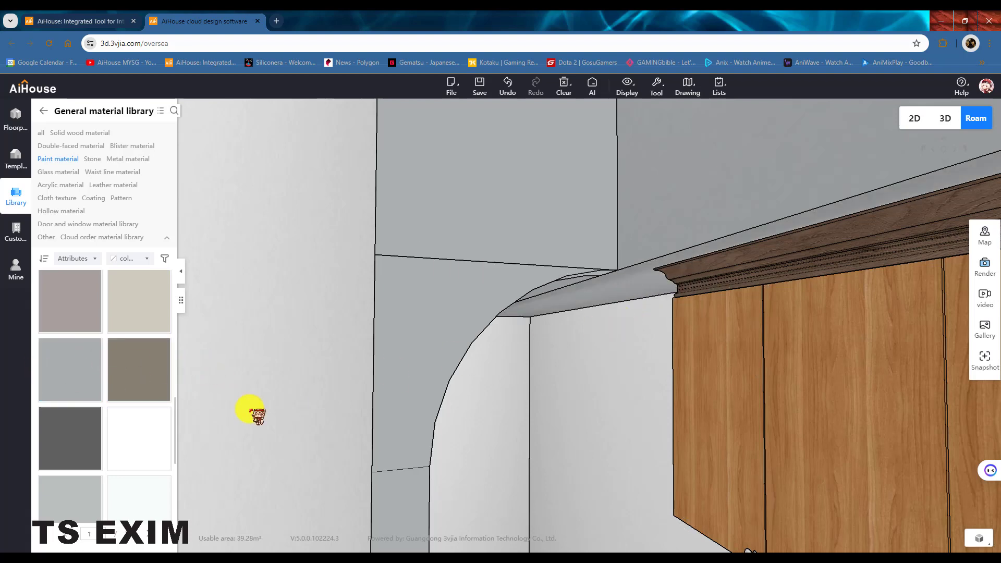
# Paint the wall behind the cabinets and the remaining kitchen and partition walls cement grey, then leave the material library and review the room
pyautogui.click(82, 364)
pyautogui.click(563, 409)
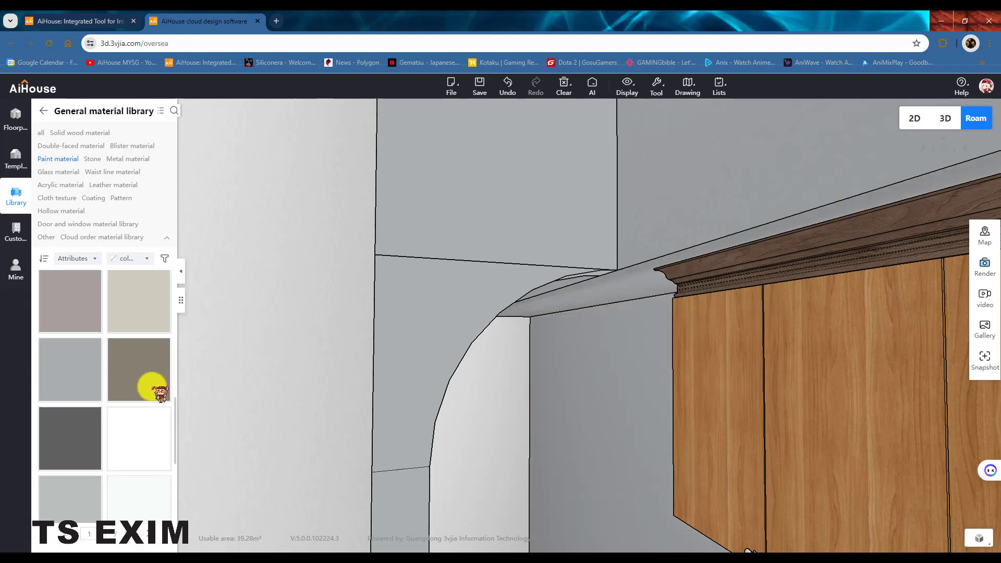
pyautogui.click(481, 404)
pyautogui.moveTo(480, 405); pyautogui.dragTo(572, 246)
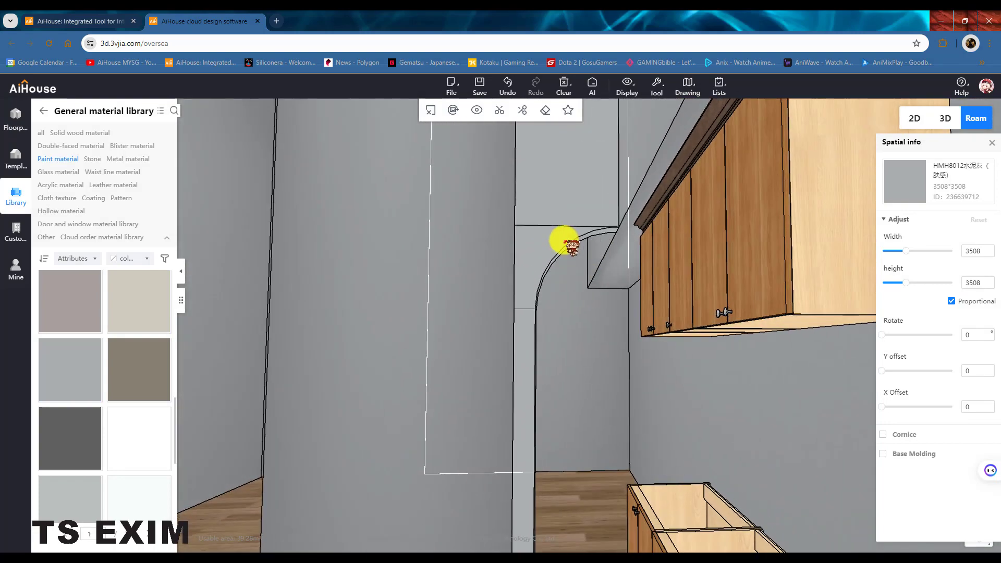
pyautogui.moveTo(671, 434); pyautogui.dragTo(624, 346)
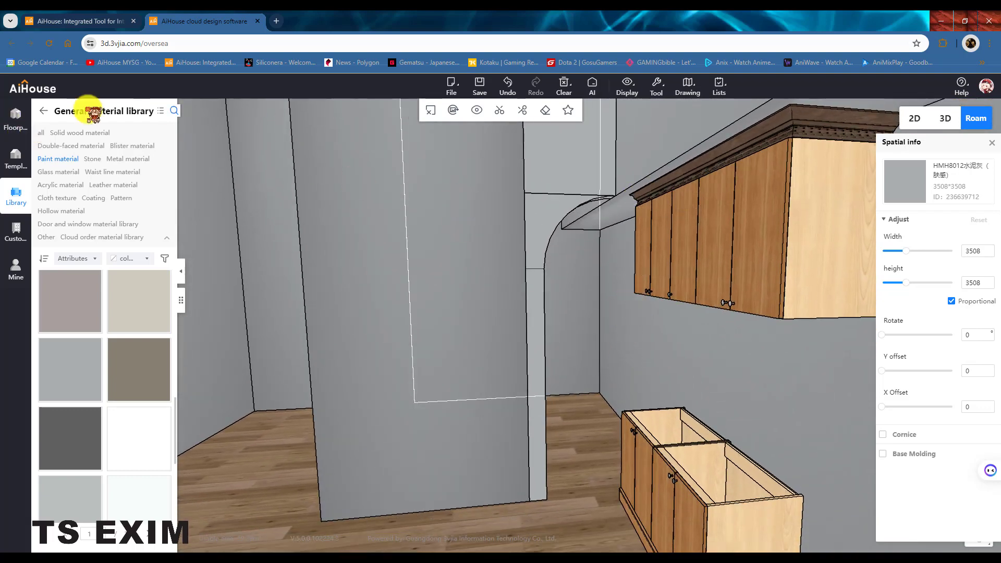
pyautogui.click(43, 110)
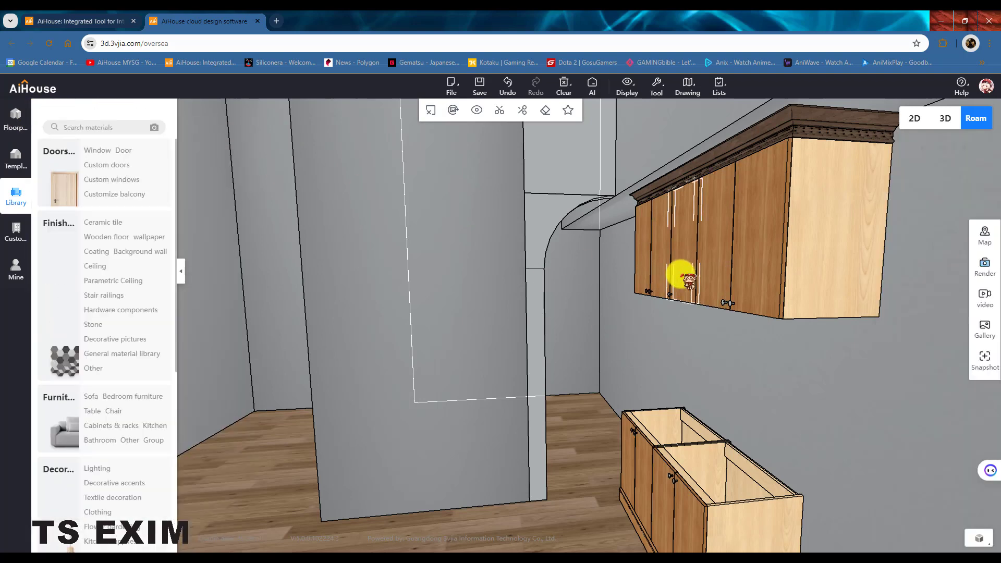
pyautogui.moveTo(688, 280); pyautogui.dragTo(659, 296)
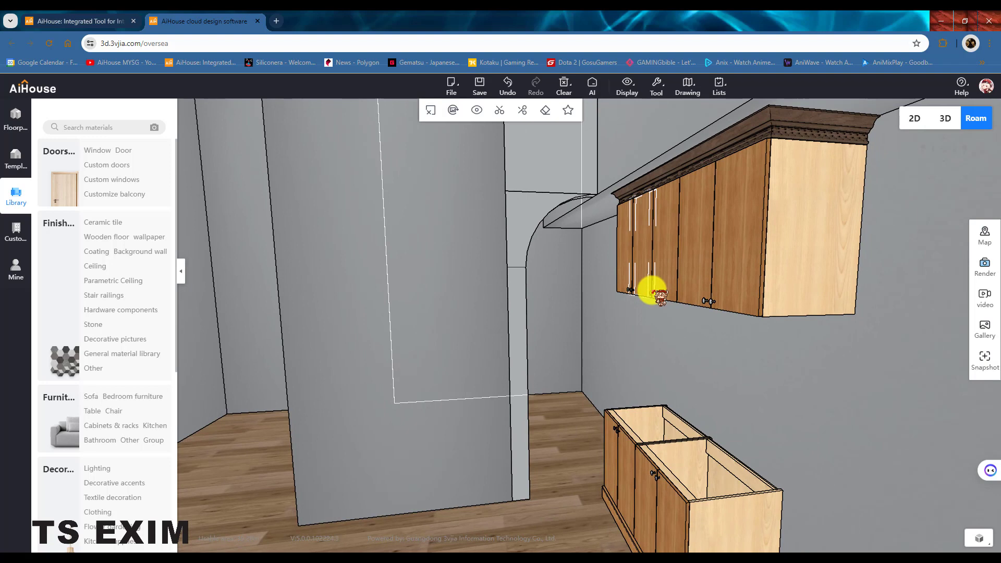